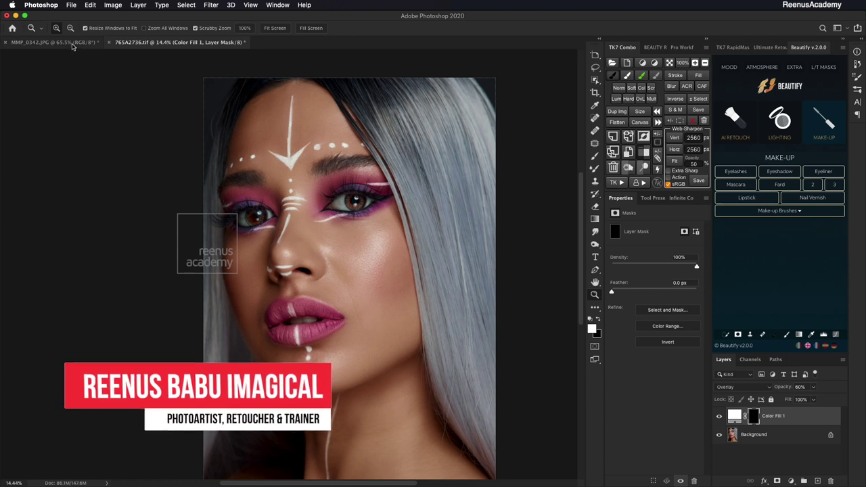
# Bring up the MMP_0342.JPG portrait, then switch to Opera and review the YouTube channel's community poll about the next video
pyautogui.click(74, 43)
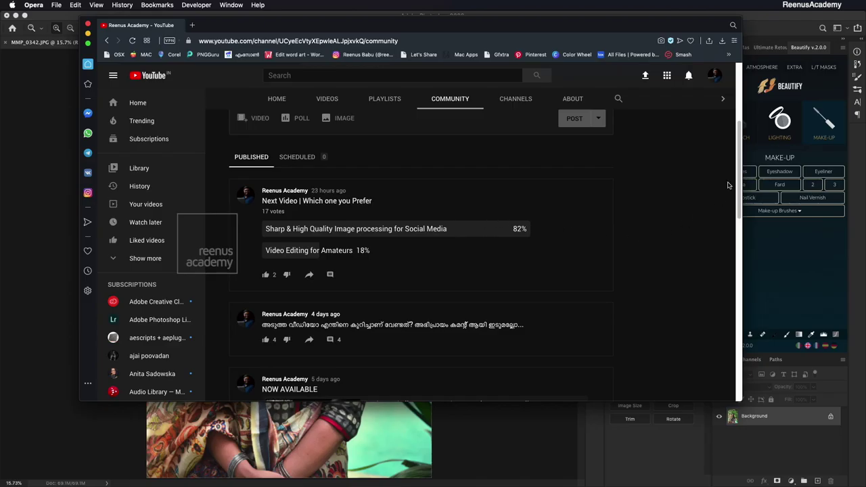
pyautogui.moveTo(741, 183); pyautogui.dragTo(737, 147)
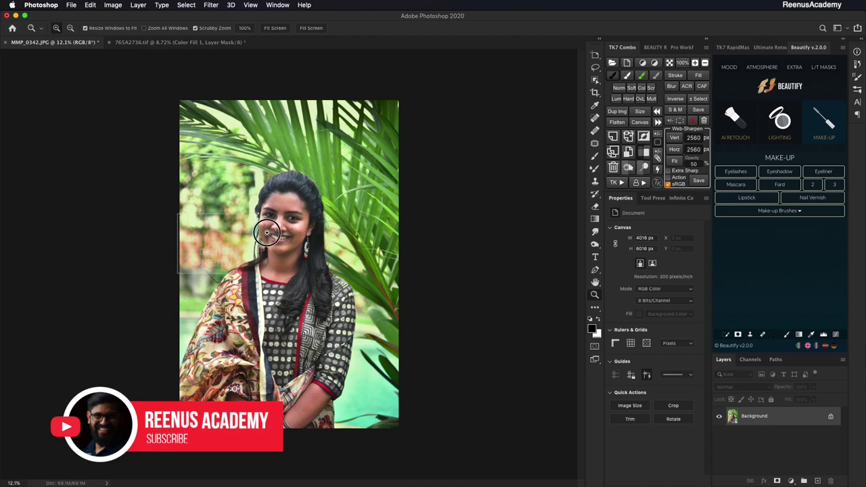
# Compare the MMP_0342.JPG portrait with 765A2736.tif and examine the woman's facial skin in MMP_0342.JPG up close and at full view
pyautogui.moveTo(274, 229); pyautogui.dragTo(333, 250)
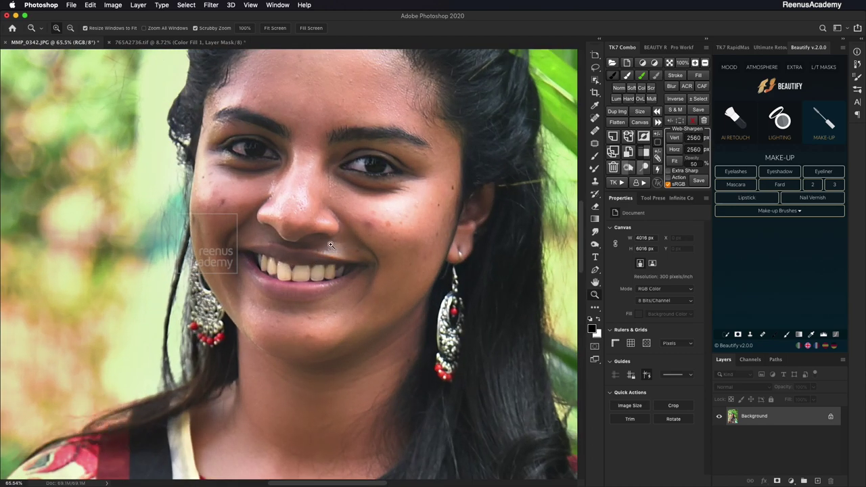
pyautogui.click(177, 42)
pyautogui.moveTo(275, 237); pyautogui.dragTo(304, 242)
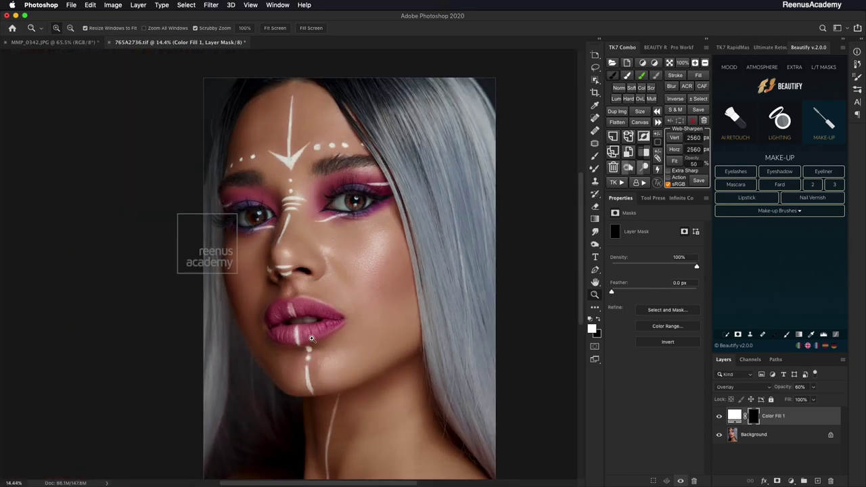
pyautogui.click(54, 42)
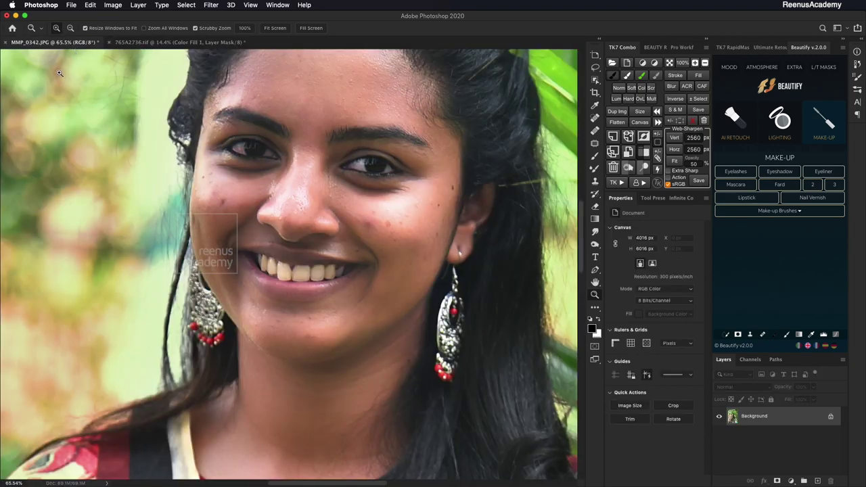
pyautogui.moveTo(344, 245); pyautogui.dragTo(325, 214)
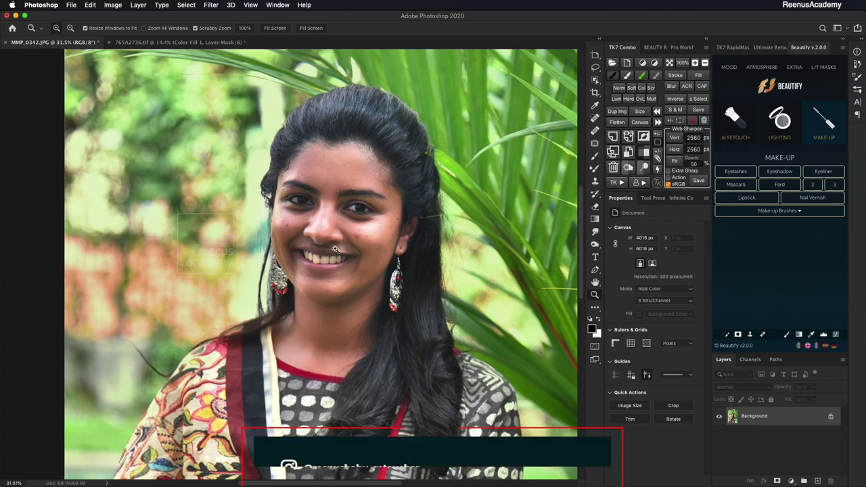
pyautogui.moveTo(335, 249); pyautogui.dragTo(356, 234)
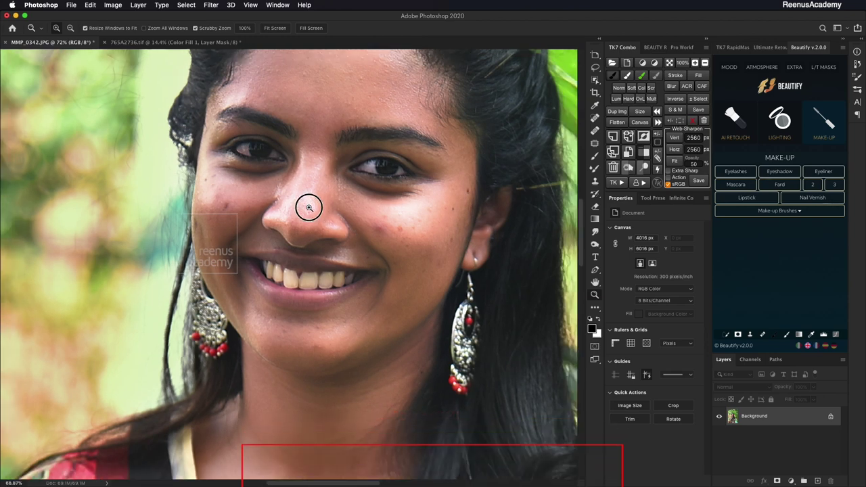
pyautogui.moveTo(305, 205); pyautogui.dragTo(251, 155)
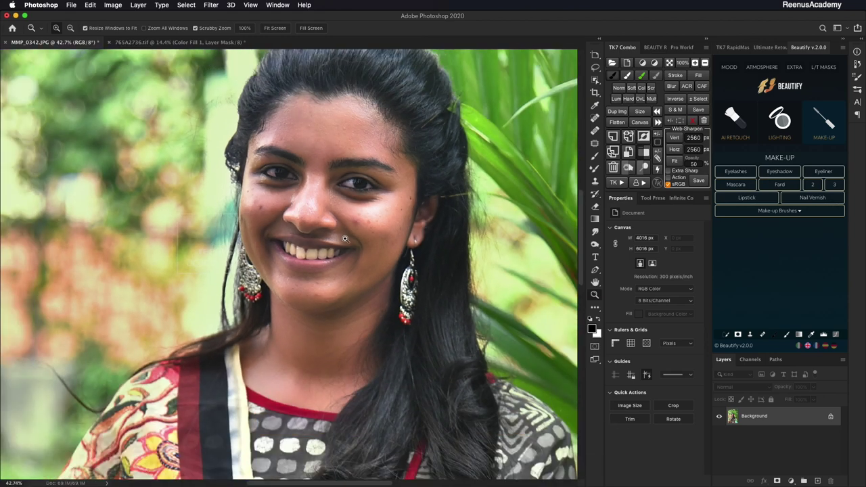
pyautogui.moveTo(348, 239); pyautogui.dragTo(327, 216)
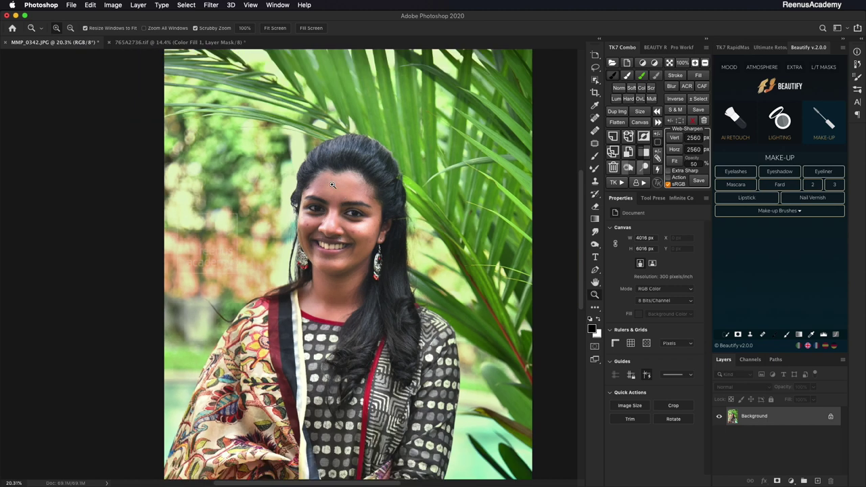
# Check the pixel dimensions and resolution of MMP_0342.JPG in the Image Size dialog
pyautogui.press('alt')
pyautogui.press('super+alt+i')
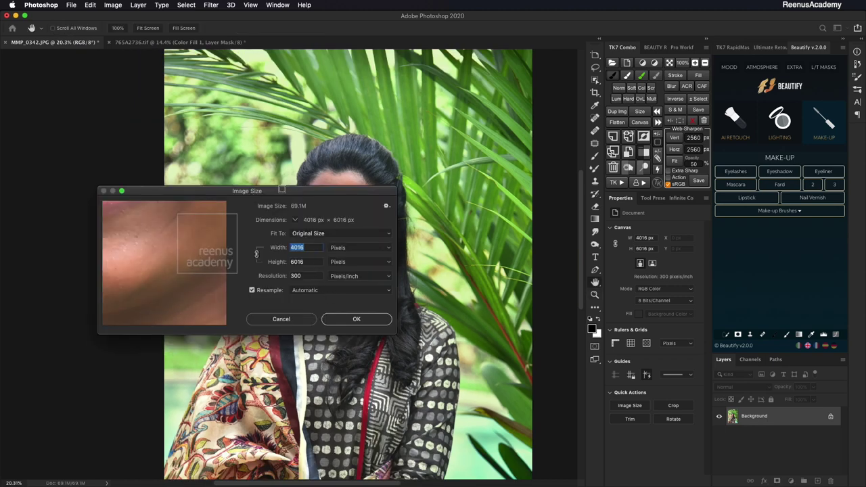
pyautogui.moveTo(284, 190); pyautogui.dragTo(354, 135)
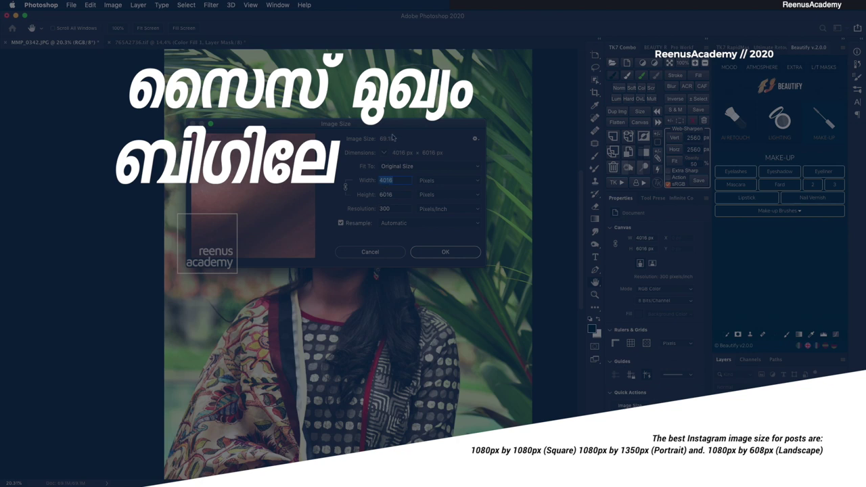
pyautogui.moveTo(393, 124); pyautogui.dragTo(382, 147)
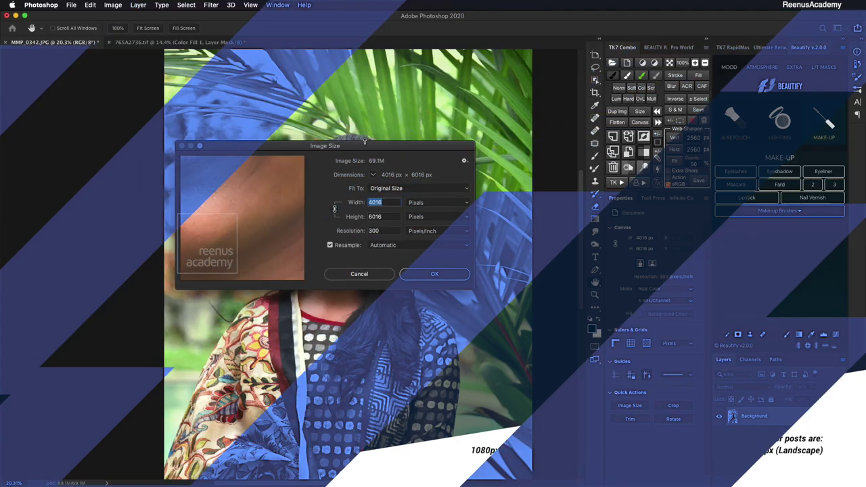
# Switch to Opera and search the web for "instagram post size" in a new tab
pyautogui.press('Tab')
pyautogui.press('super+Tab')
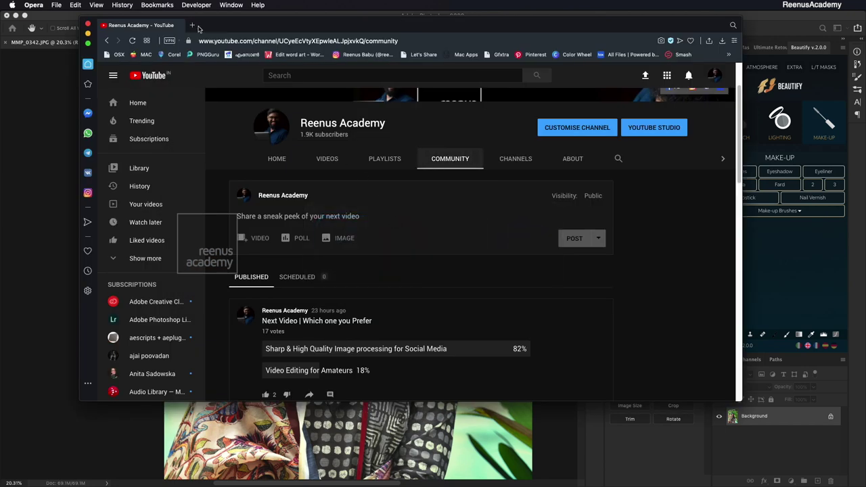
pyautogui.click(195, 26)
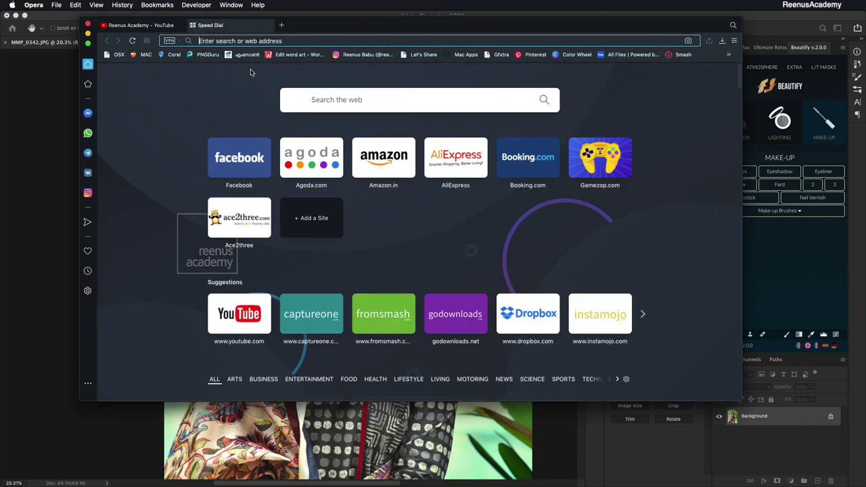
pyautogui.write('ins')
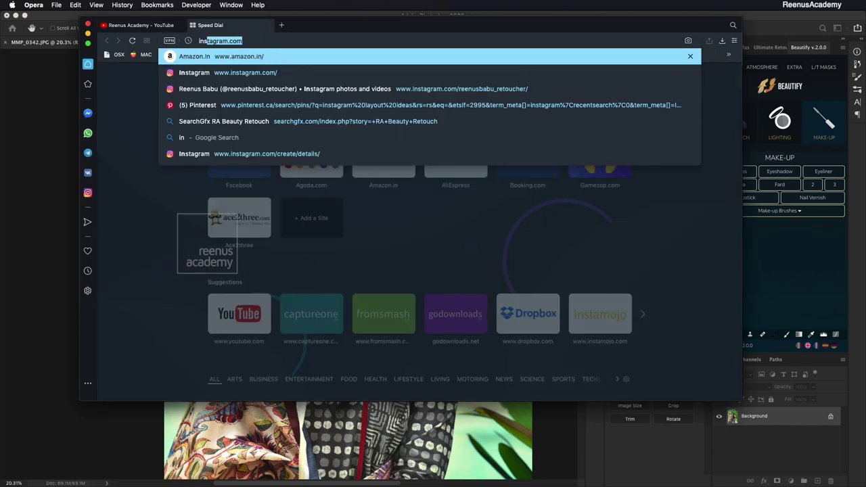
pyautogui.write('tagram.co')
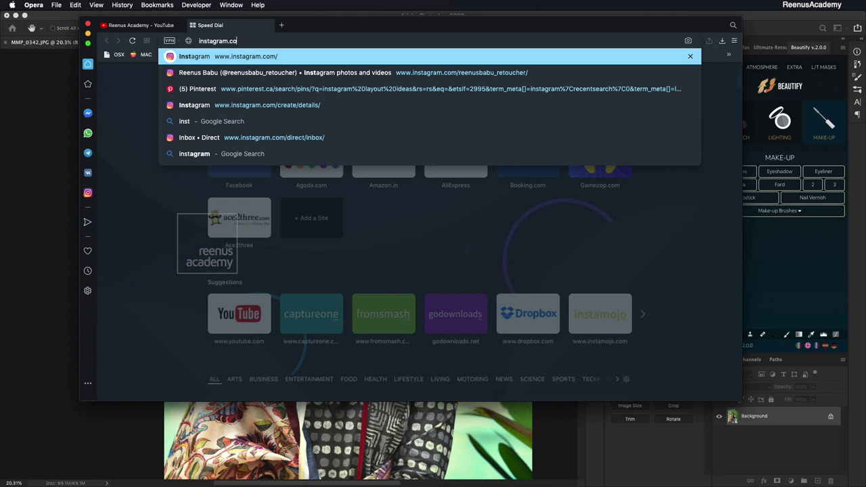
pyautogui.press('BackSpace')
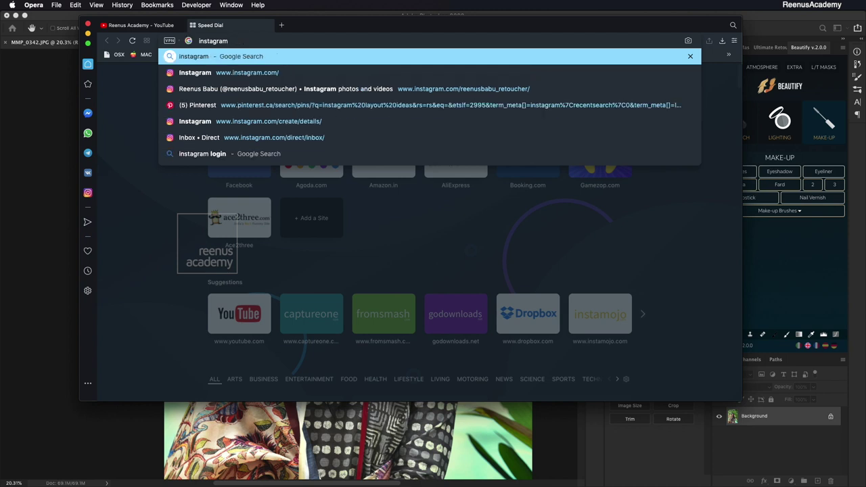
pyautogui.write('post siz')
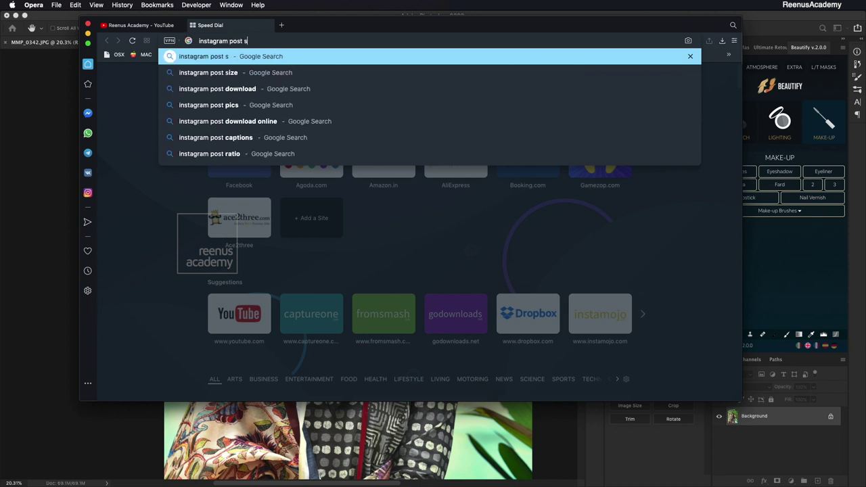
pyautogui.write('e')
pyautogui.press('Return')
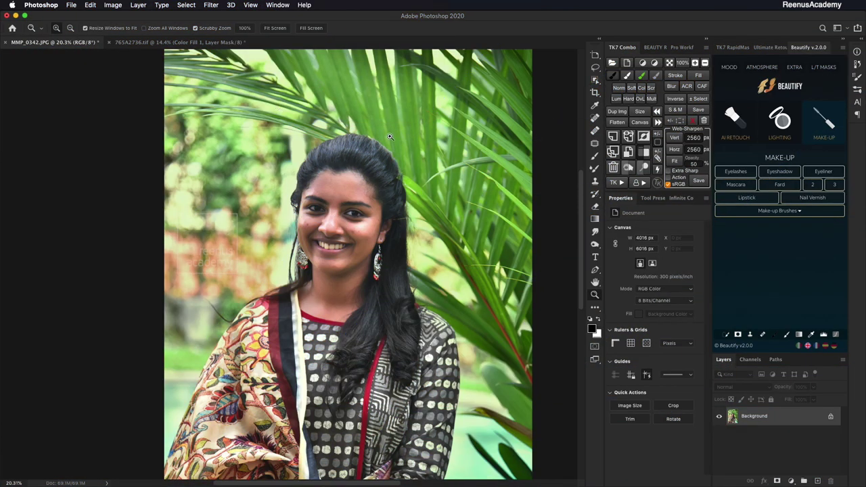
# Crop the portrait in Photoshop to a 4:5 vertical ratio, shifting the photo upward so that only foliage above the head is cut away
pyautogui.press('c')
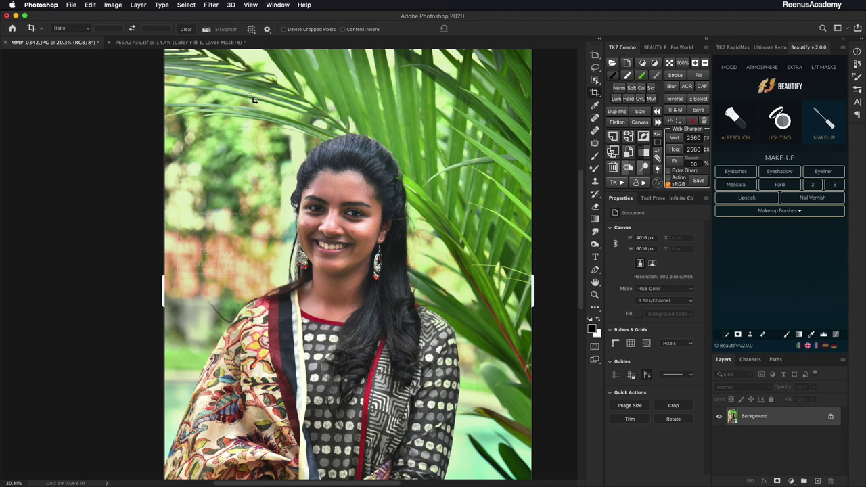
pyautogui.press('super+minus')
pyautogui.press('super+minus')
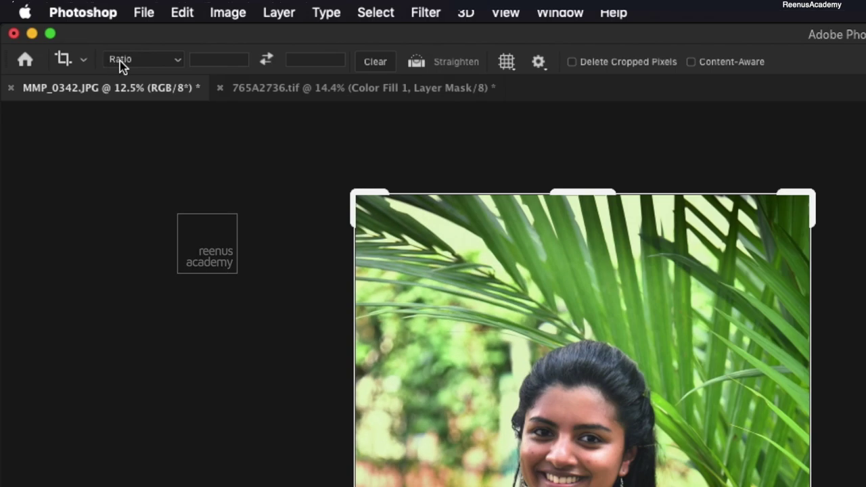
pyautogui.click(124, 62)
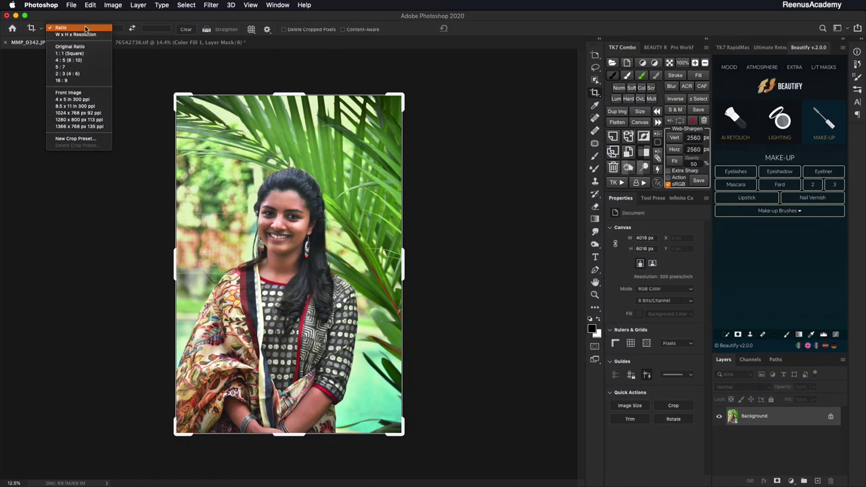
pyautogui.click(172, 58)
pyautogui.click(108, 29)
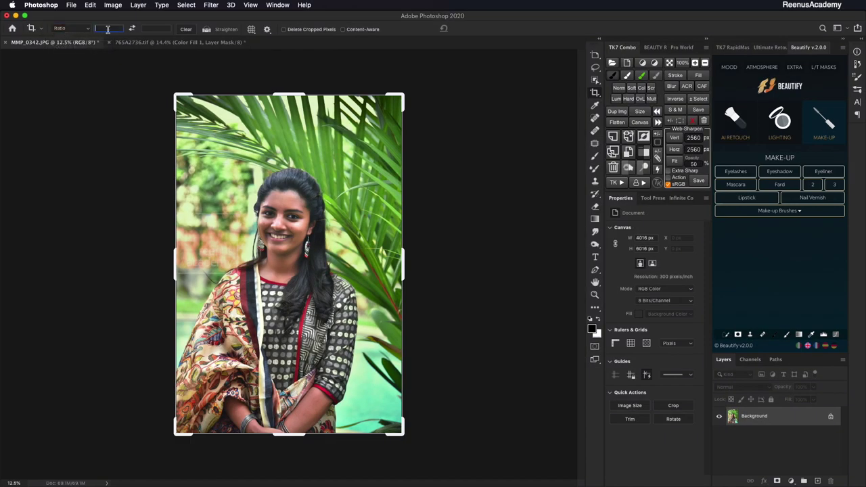
pyautogui.write('8')
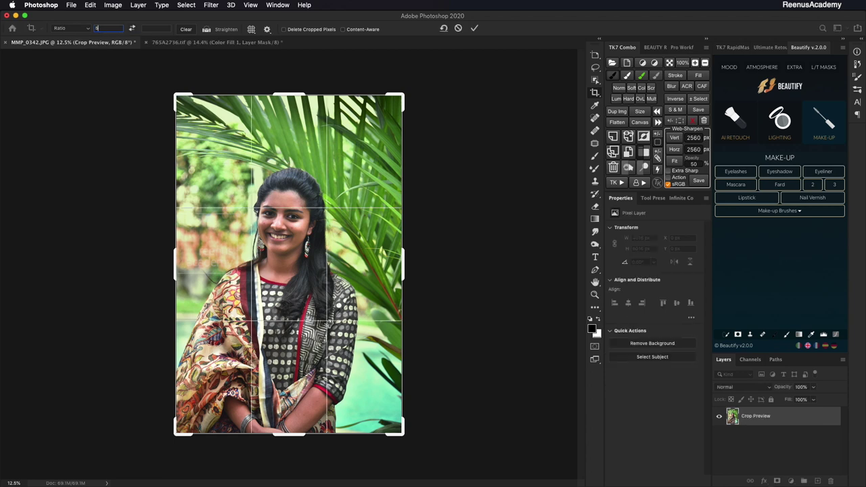
pyautogui.press('Tab')
pyautogui.write('4')
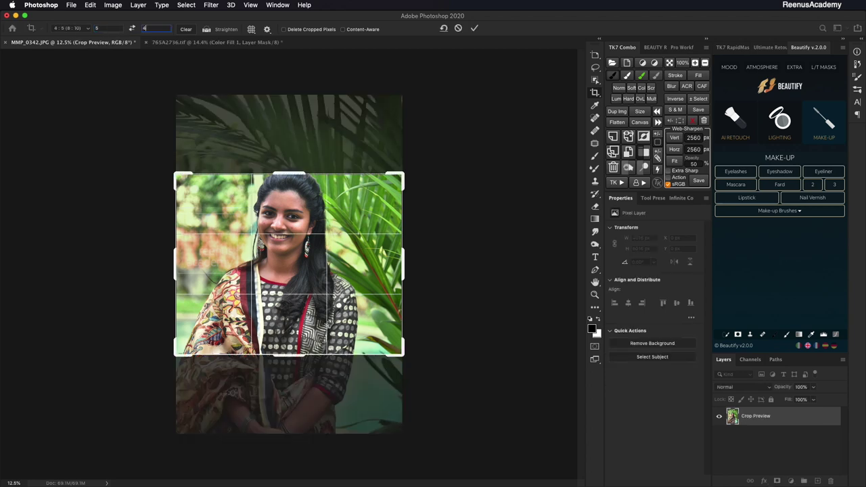
pyautogui.write('x')
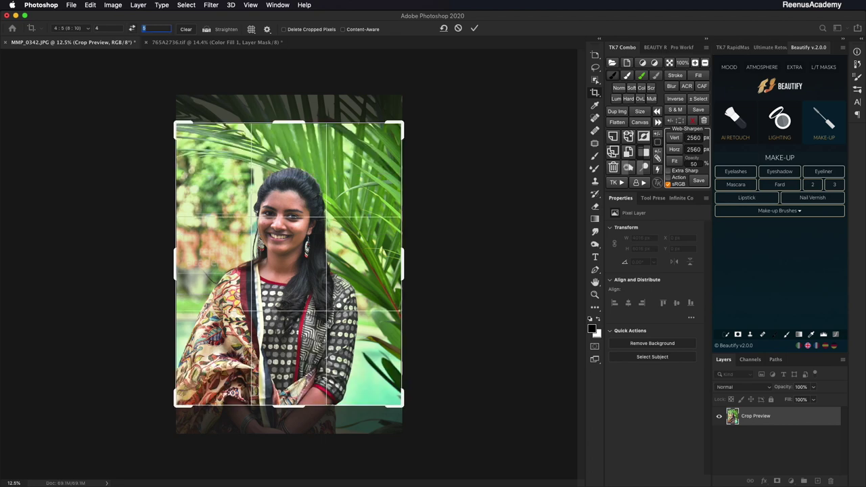
pyautogui.moveTo(293, 204); pyautogui.dragTo(295, 171)
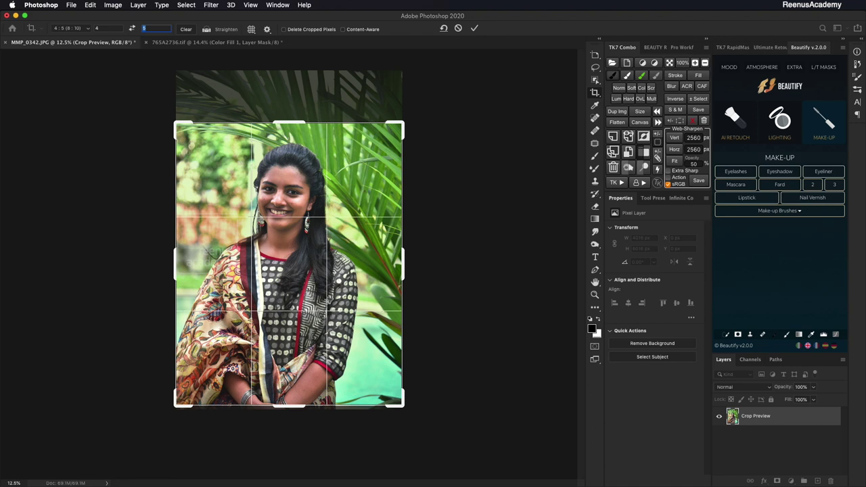
pyautogui.press('Return')
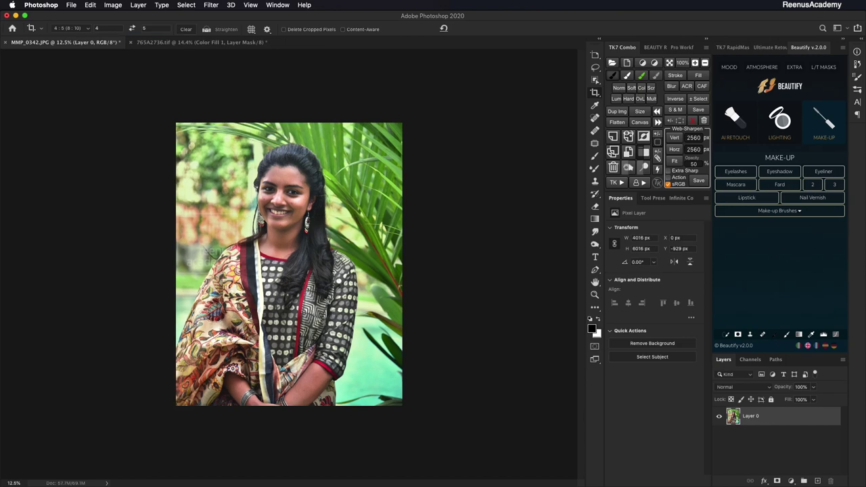
# Check the cropped portrait's pixel dimensions in the Image Size dialog without changing them
pyautogui.press('z')
pyautogui.moveTo(279, 201); pyautogui.dragTo(301, 201)
pyautogui.press('super+alt+i')
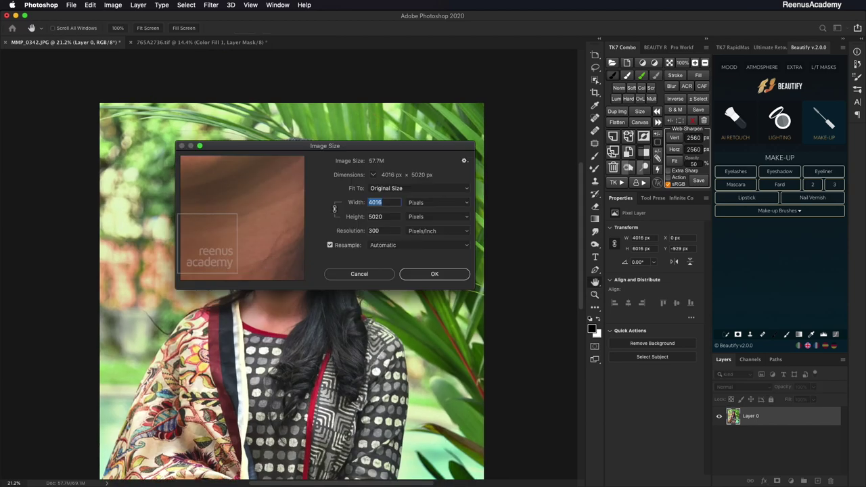
pyautogui.press('Escape')
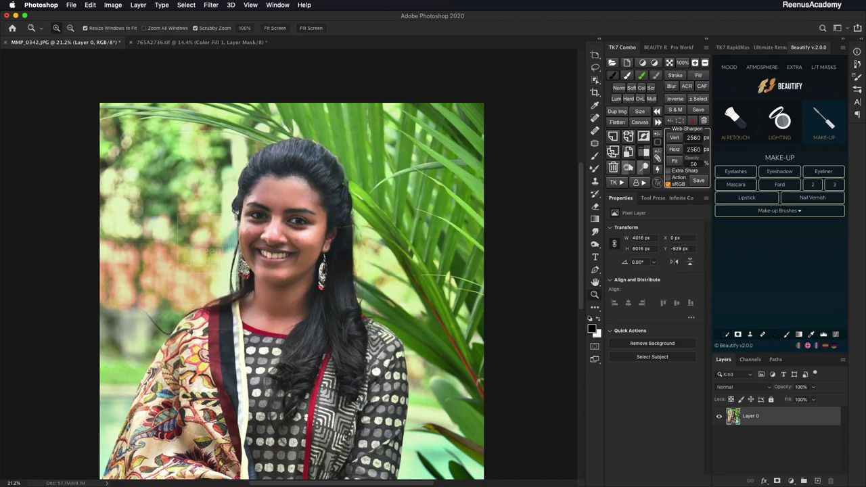
# Examine the cropped portrait's overall composition and the skin detail on the face
pyautogui.moveTo(281, 230); pyautogui.dragTo(247, 230)
pyautogui.moveTo(282, 178); pyautogui.dragTo(359, 178)
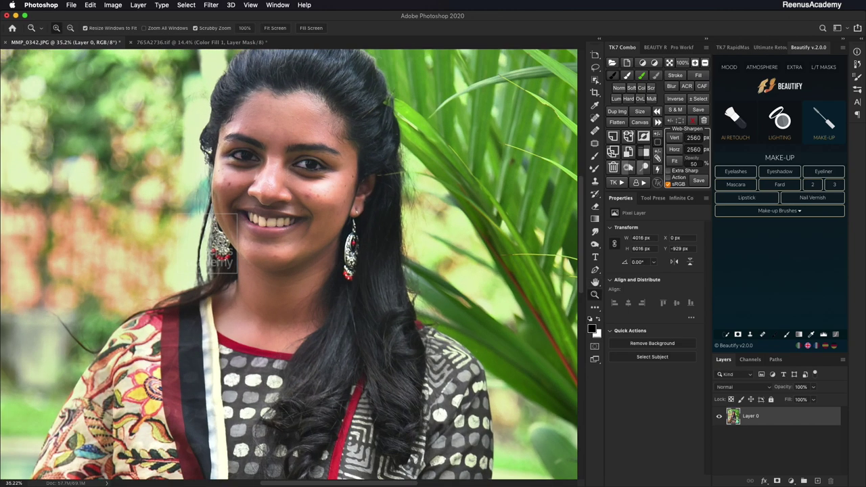
pyautogui.scroll(-4, 292, 264)
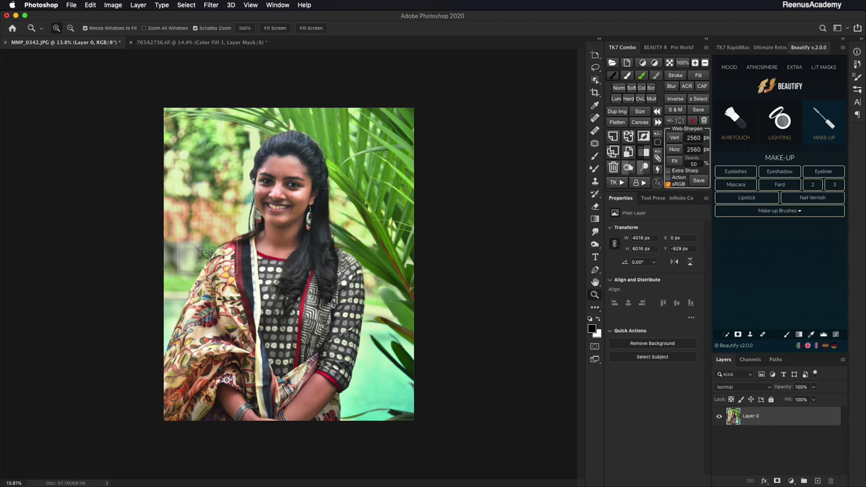
pyautogui.scroll(2, 291, 264)
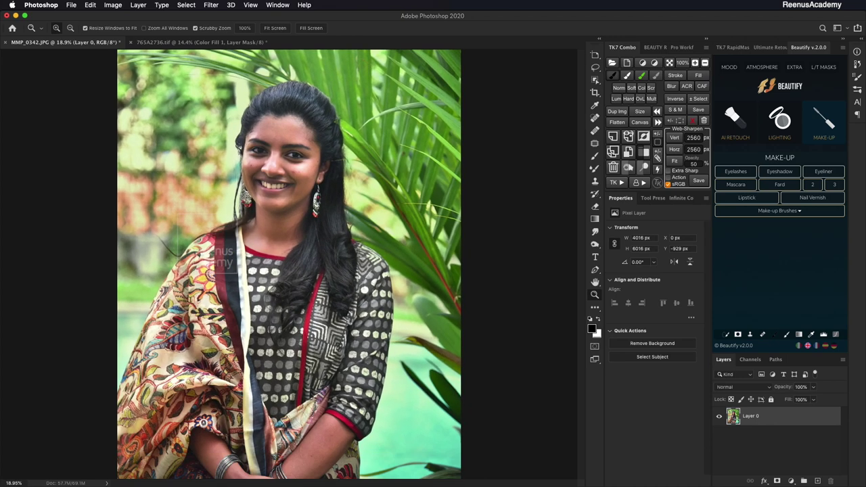
pyautogui.scroll(3, 278, 141)
pyautogui.scroll(3, 274, 199)
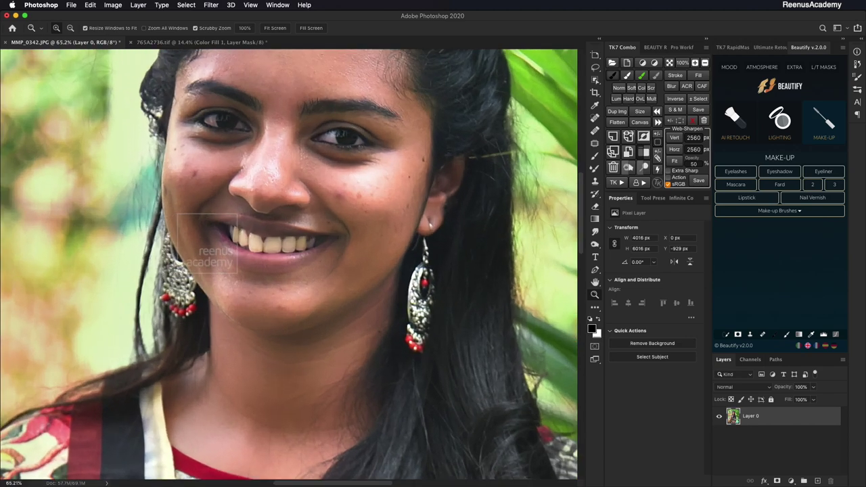
pyautogui.scroll(-5, 291, 264)
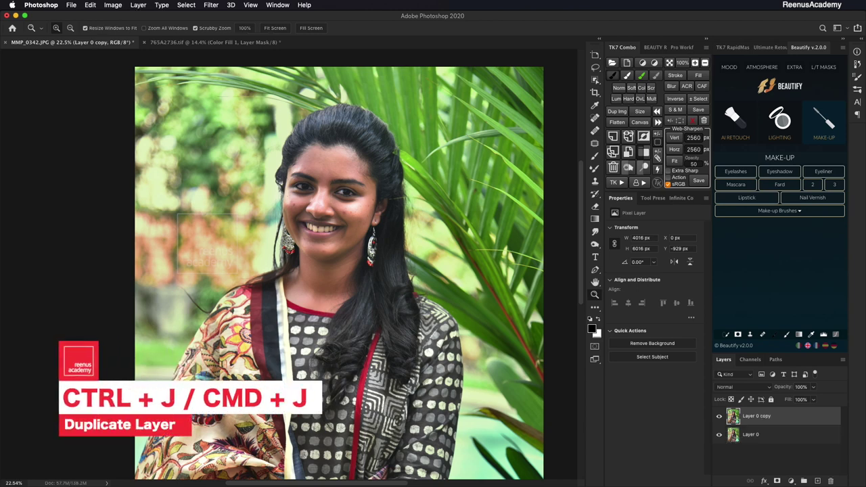
pyautogui.click(211, 4)
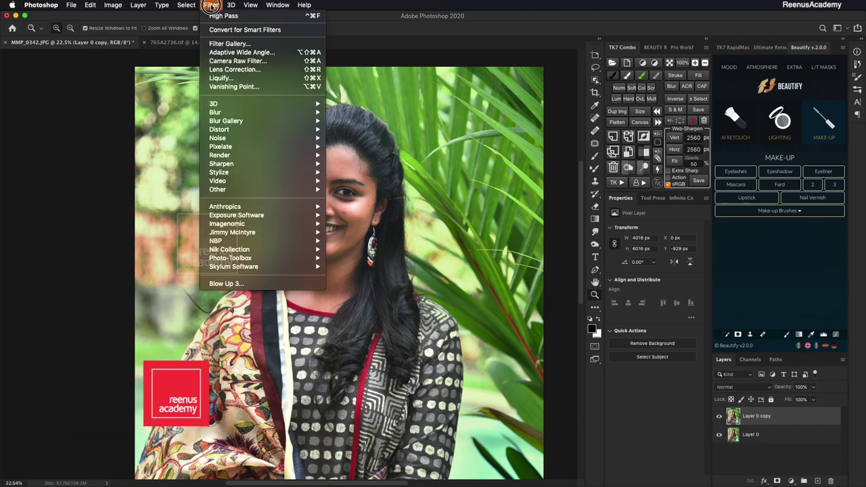
pyautogui.click(218, 61)
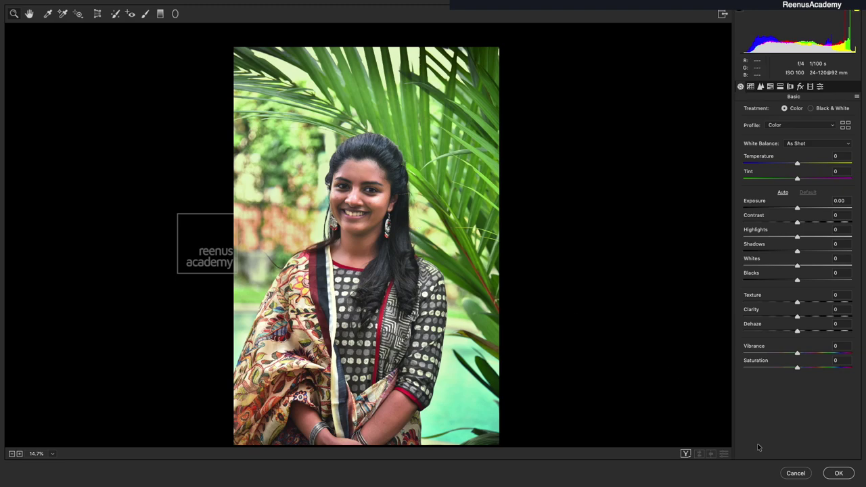
pyautogui.click(798, 473)
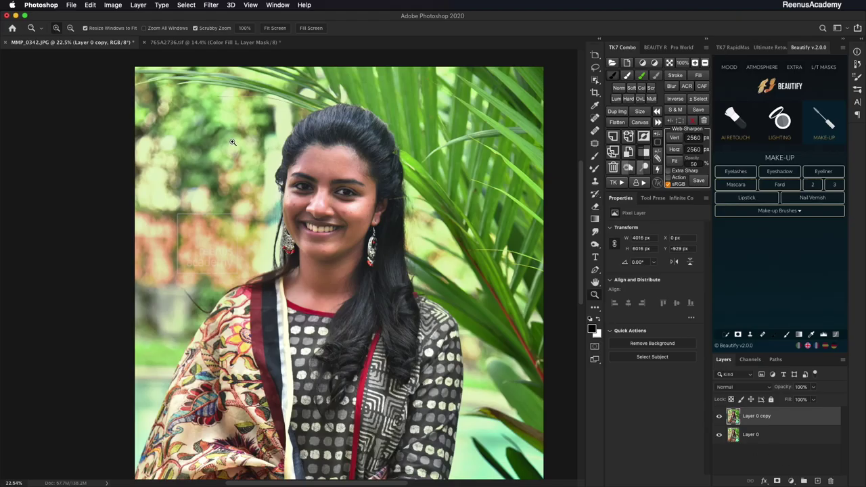
# Bring back the crop preview to examine the foliage kept outside the 4:5 frame above the head
pyautogui.press('c')
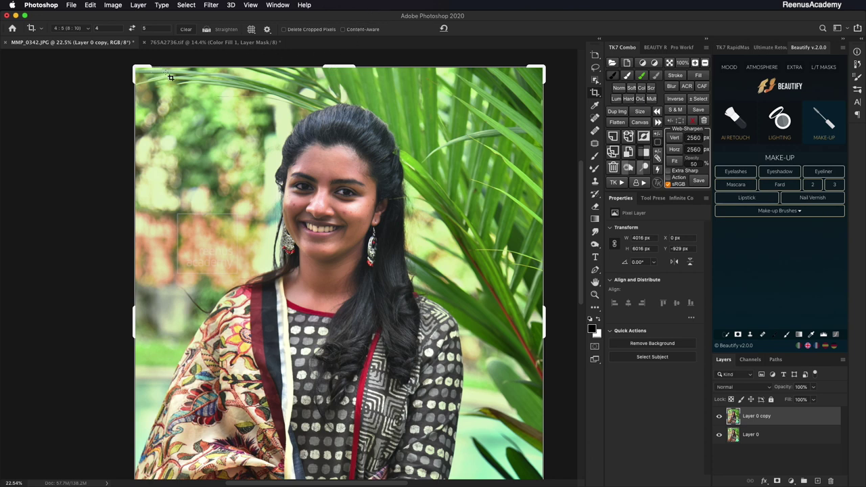
pyautogui.hotkey('ctrl', '-')
pyautogui.hotkey('ctrl', '-')
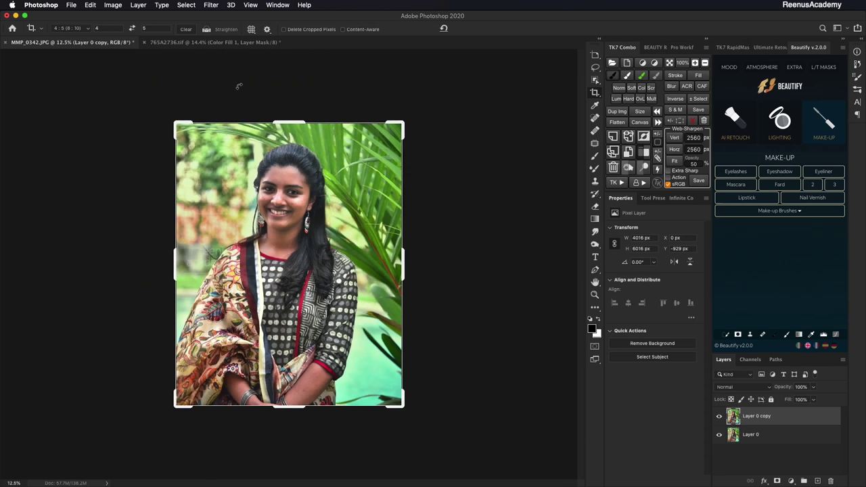
pyautogui.moveTo(290, 122)
pyautogui.mouseDown()
pyautogui.moveTo(289, 93)
pyautogui.moveTo(287, 119)
pyautogui.mouseUp()
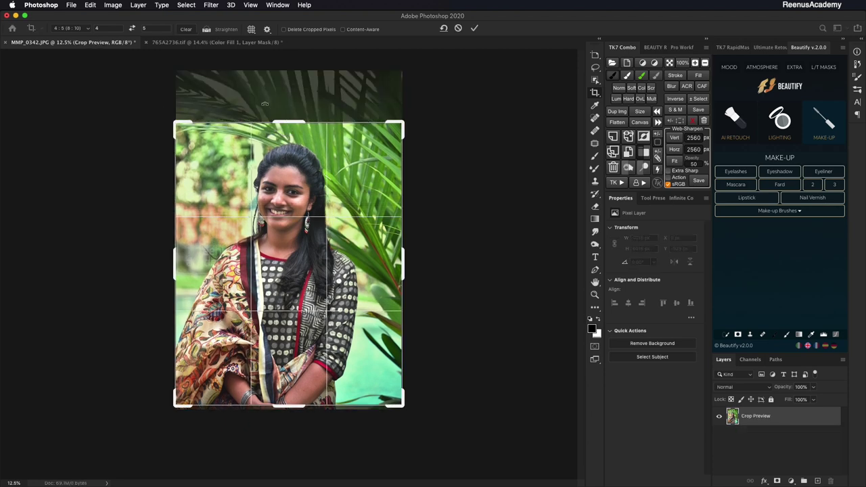
pyautogui.press('Return')
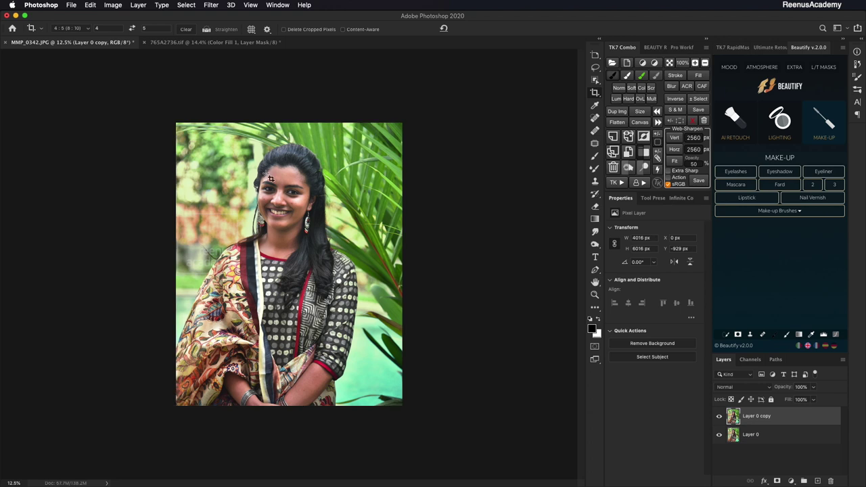
pyautogui.click(268, 176)
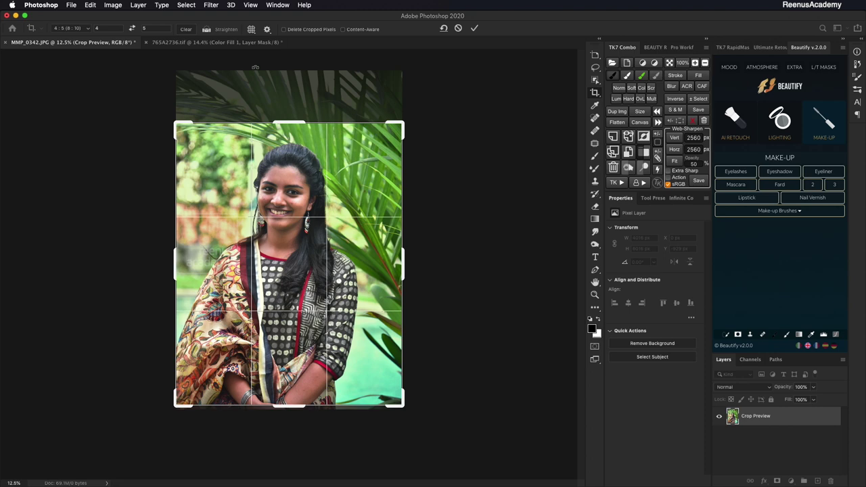
pyautogui.press('Return')
# Open the Camera Raw Filter for the duplicated portrait layer and set Dehaze to +33
pyautogui.click(213, 5)
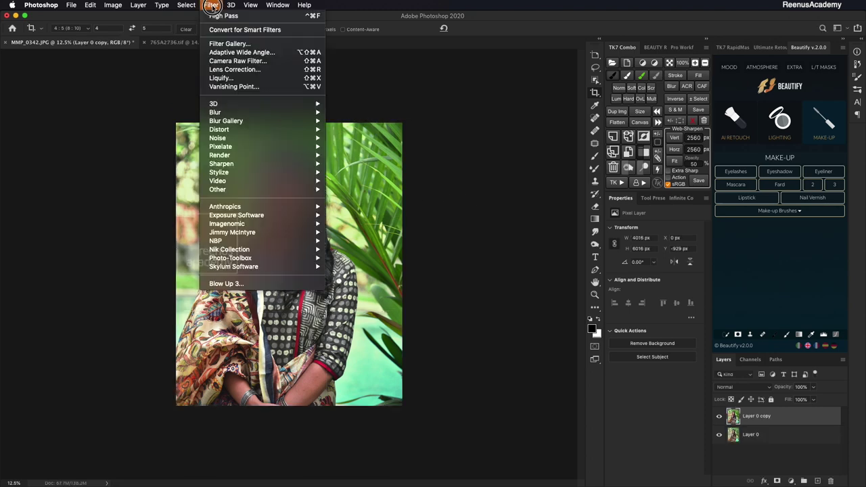
pyautogui.click(224, 78)
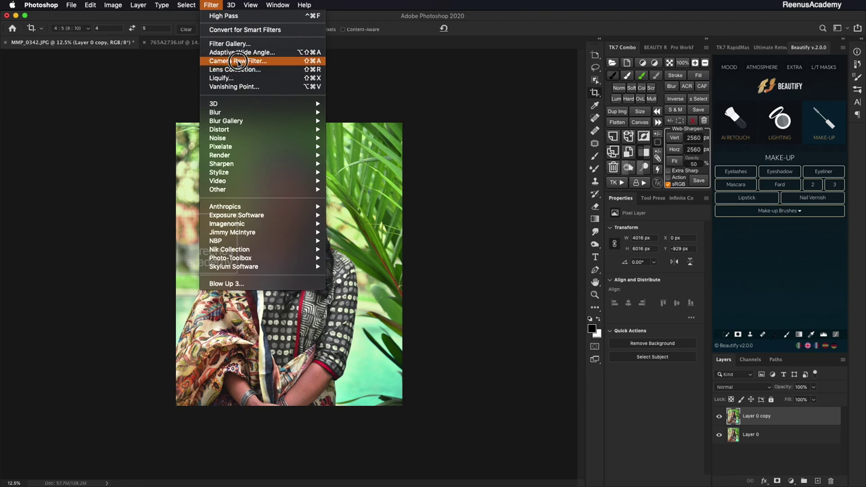
pyautogui.click(239, 65)
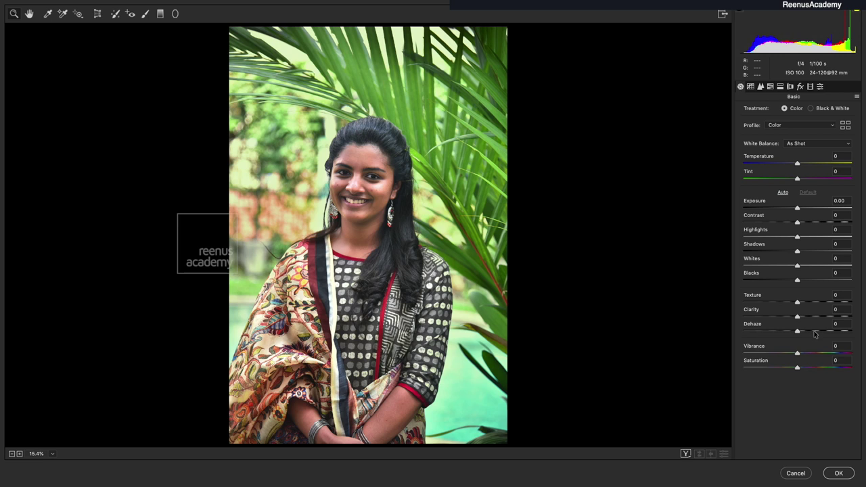
pyautogui.click(815, 332)
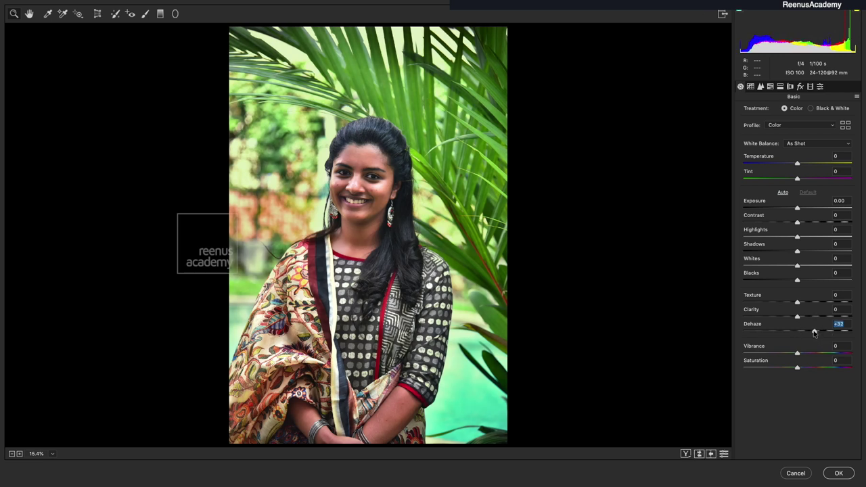
pyautogui.click(816, 331)
# Set Shadows to +53 and Highlights to -19 in the basic Camera Raw adjustments
pyautogui.click(820, 253)
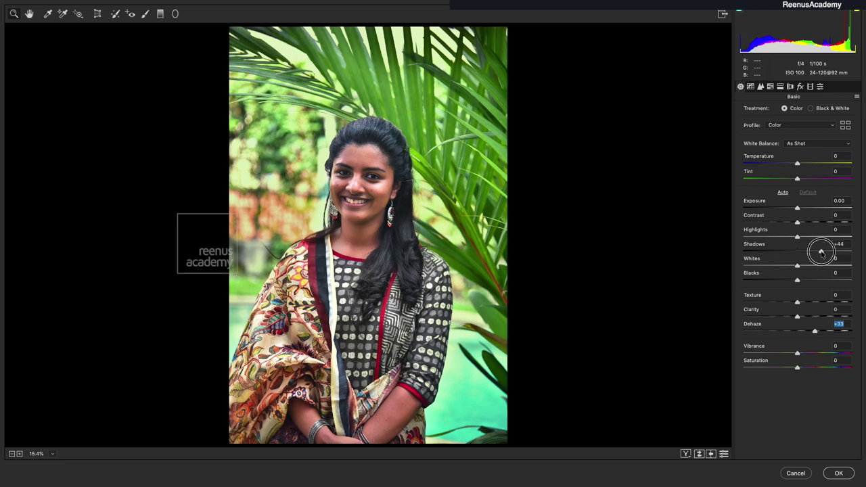
pyautogui.moveTo(823, 256); pyautogui.dragTo(829, 254)
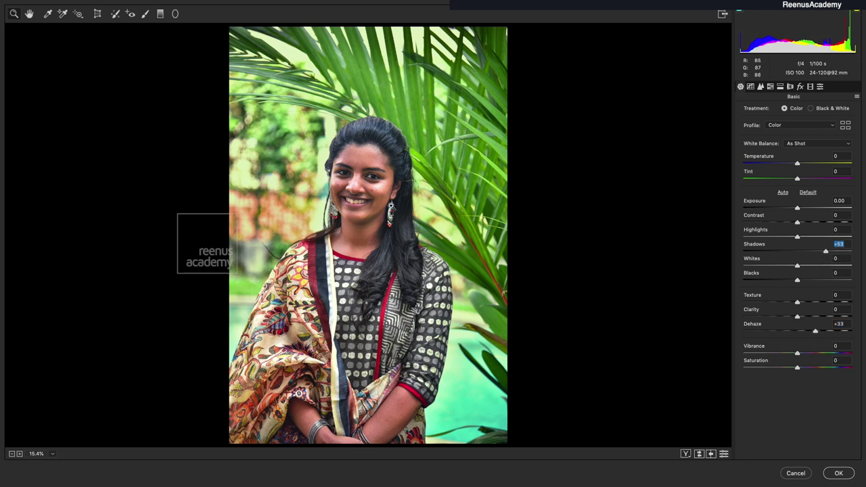
pyautogui.moveTo(391, 200); pyautogui.dragTo(497, 170)
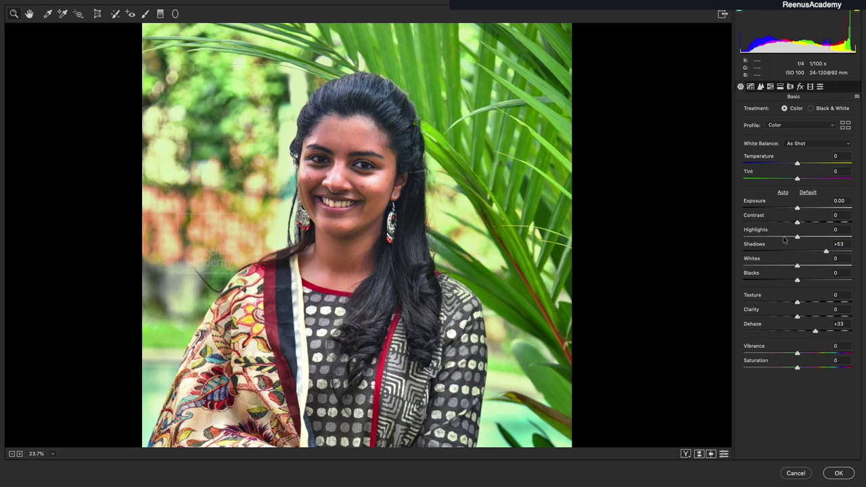
pyautogui.moveTo(785, 238); pyautogui.dragTo(789, 237)
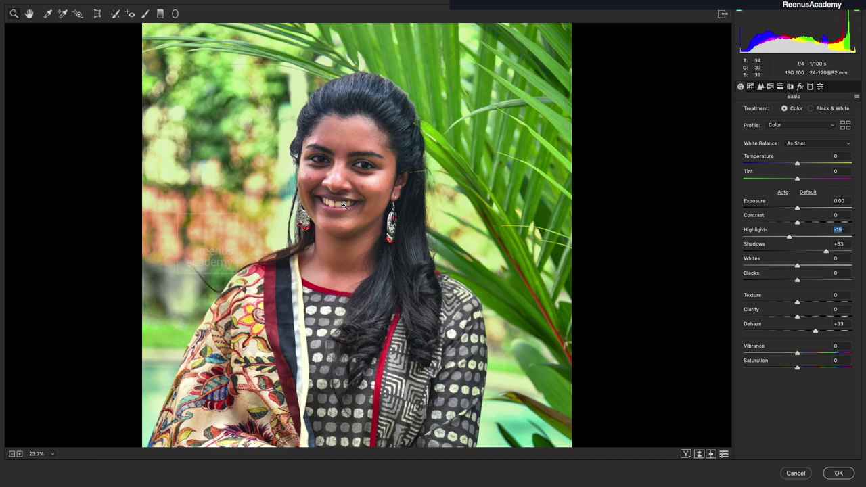
pyautogui.scroll(2, 360, 177)
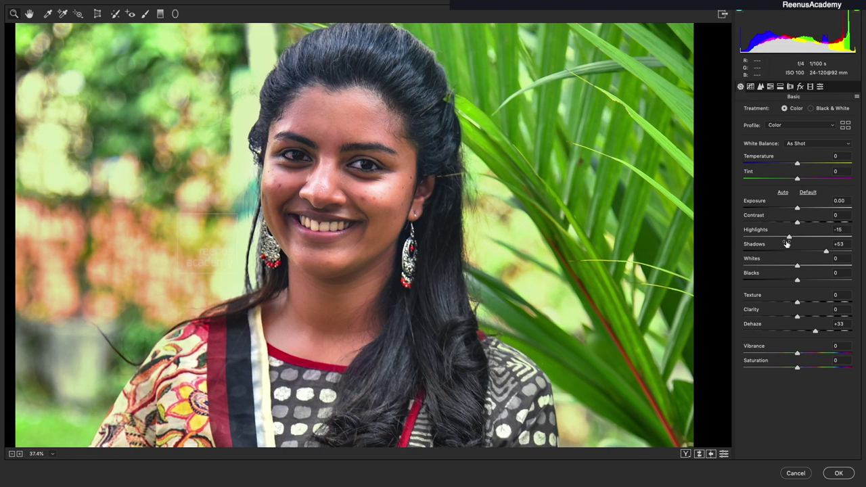
pyautogui.moveTo(788, 238); pyautogui.dragTo(786, 238)
# Activate the Adjustment Brush, take Camera Raw out of full screen and reset the local correction settings
pyautogui.scroll(-2, 363, 204)
pyautogui.scroll(2, 335, 199)
pyautogui.scroll(1, 326, 195)
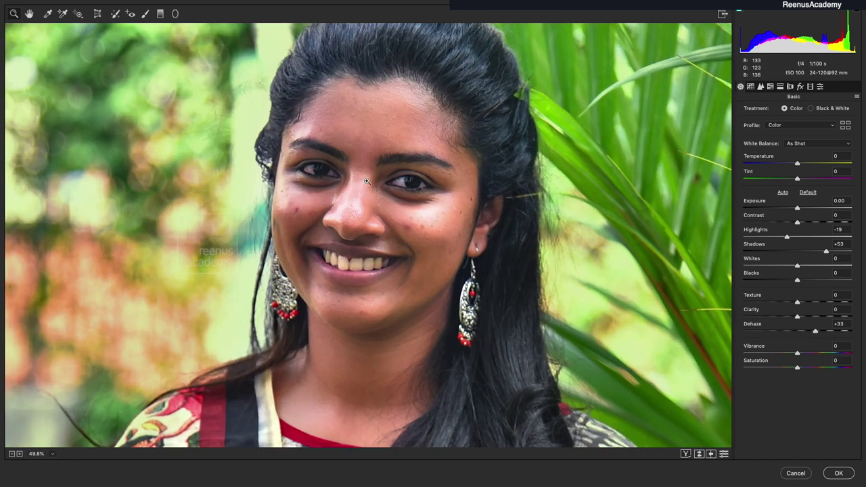
pyautogui.click(146, 14)
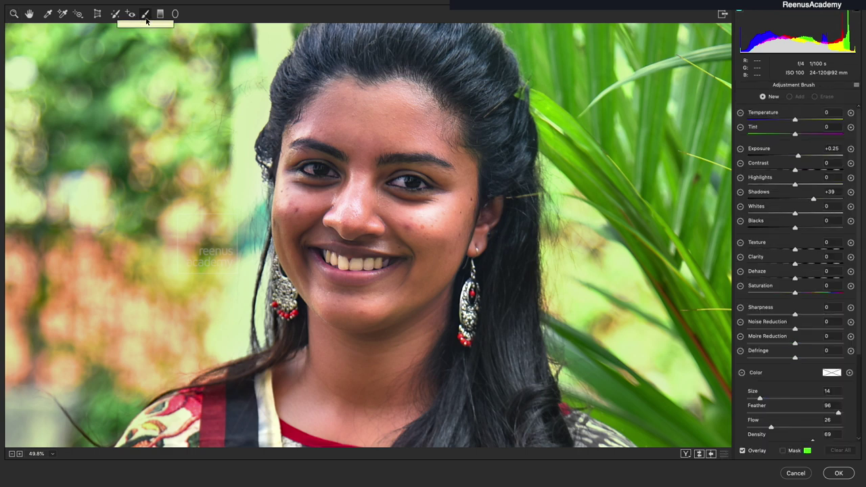
pyautogui.click(857, 86)
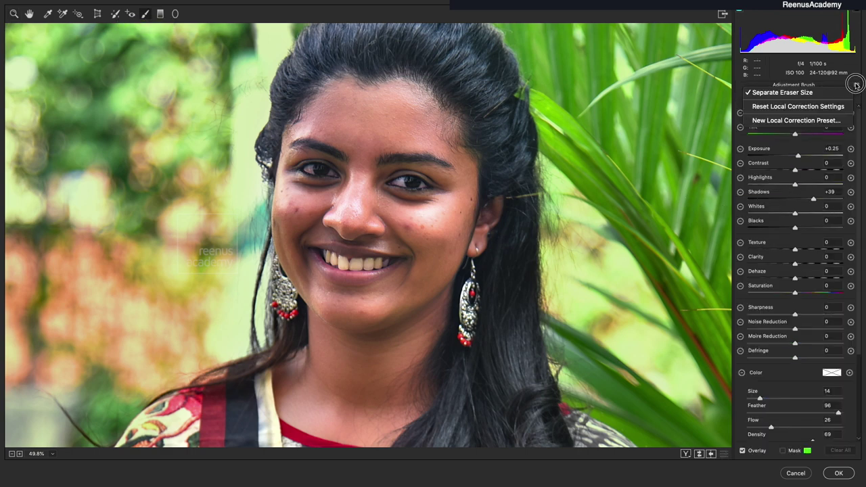
pyautogui.click(857, 86)
pyautogui.click(857, 86)
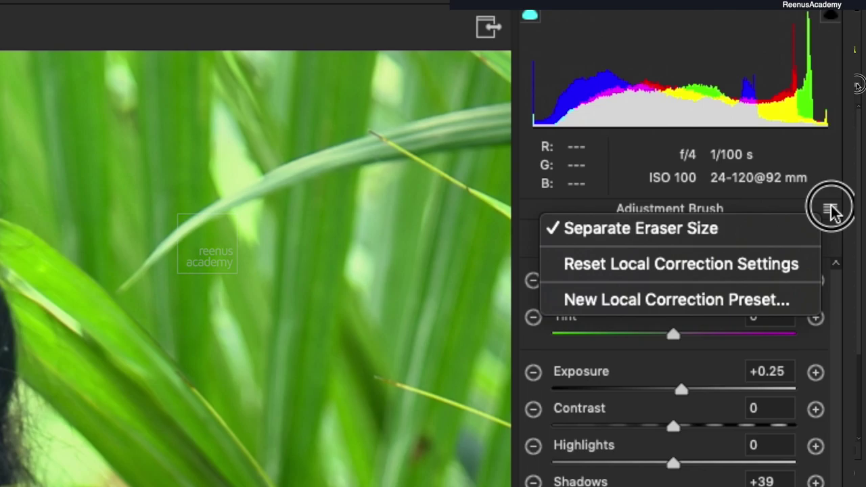
pyautogui.click(831, 207)
pyautogui.click(488, 28)
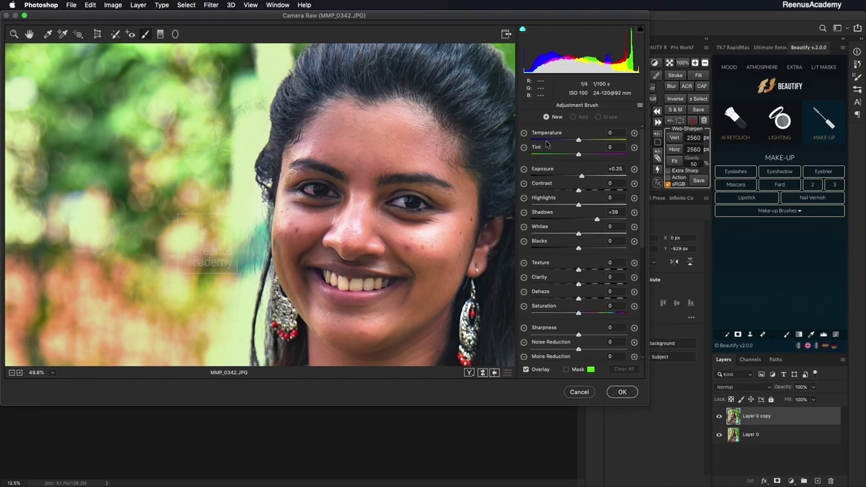
pyautogui.click(638, 109)
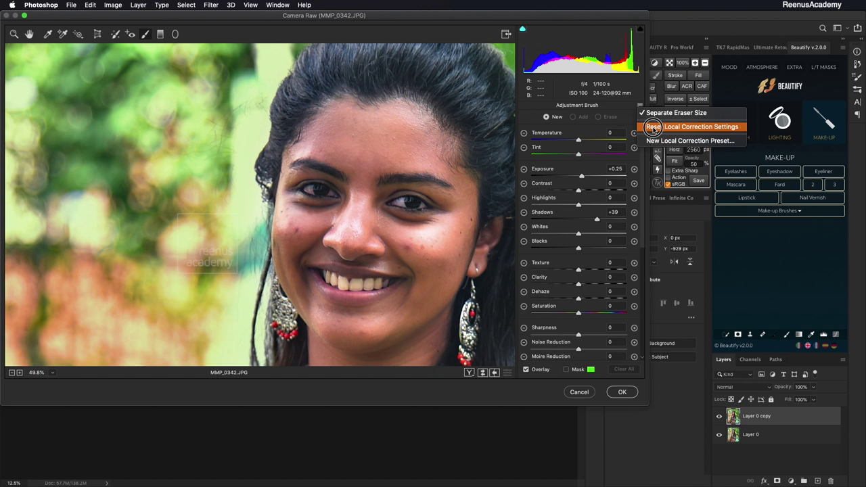
pyautogui.click(653, 128)
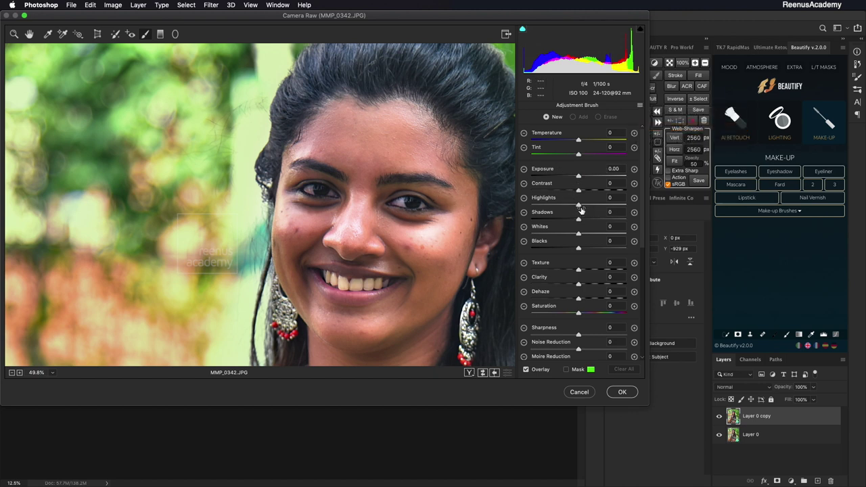
# Configure the Adjustment Brush with slightly raised Exposure and Shadows, size 9, flow 38, density 84 and Auto Mask off
pyautogui.moveTo(580, 176); pyautogui.dragTo(581, 177)
pyautogui.moveTo(580, 219); pyautogui.dragTo(583, 219)
pyautogui.scroll(-5, 638, 169)
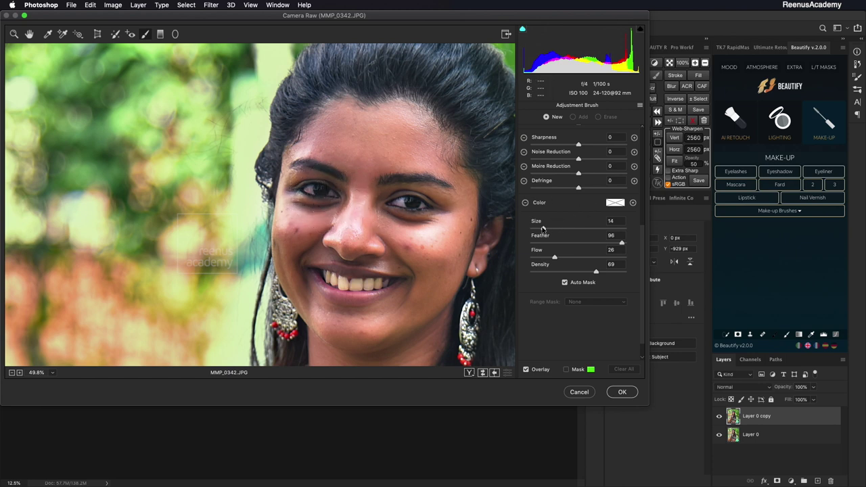
pyautogui.moveTo(543, 229); pyautogui.dragTo(538, 229)
pyautogui.click(568, 258)
pyautogui.moveTo(599, 274); pyautogui.dragTo(611, 273)
pyautogui.click(565, 283)
# Brush the adjustment over the eye area on the image's left side of the face and show its mask overlay
pyautogui.moveTo(332, 189)
pyautogui.mouseDown()
pyautogui.moveTo(299, 181)
pyautogui.moveTo(320, 181)
pyautogui.moveTo(339, 198)
pyautogui.moveTo(302, 184)
pyautogui.moveTo(320, 202)
pyautogui.moveTo(301, 206)
pyautogui.moveTo(337, 194)
pyautogui.moveTo(327, 210)
pyautogui.moveTo(308, 196)
pyautogui.mouseUp()
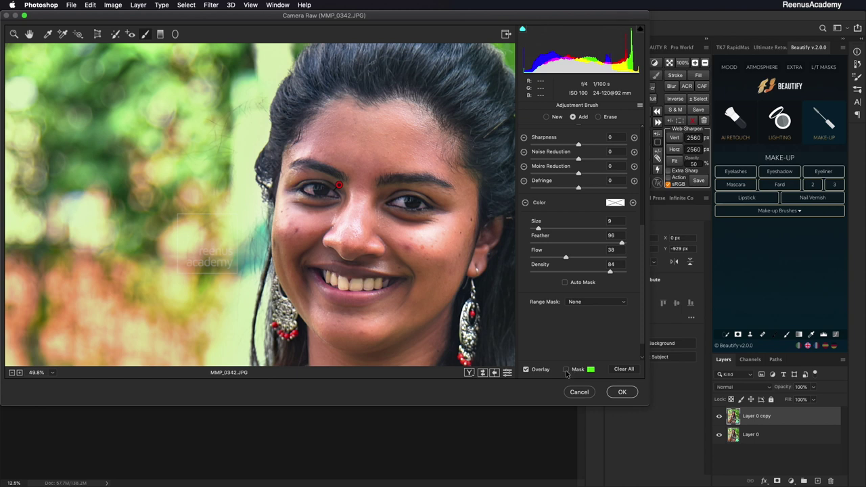
pyautogui.click(567, 369)
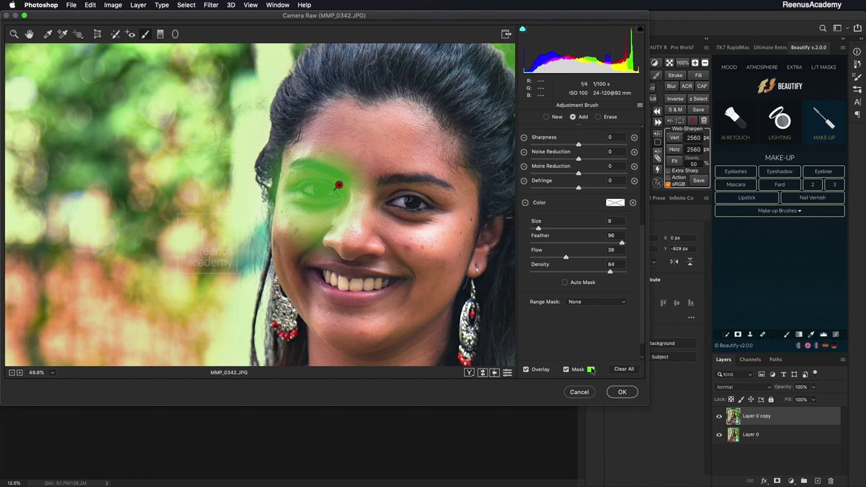
# Try red as the mask overlay color and set it back to green
pyautogui.click(591, 369)
pyautogui.moveTo(360, 176); pyautogui.dragTo(328, 158)
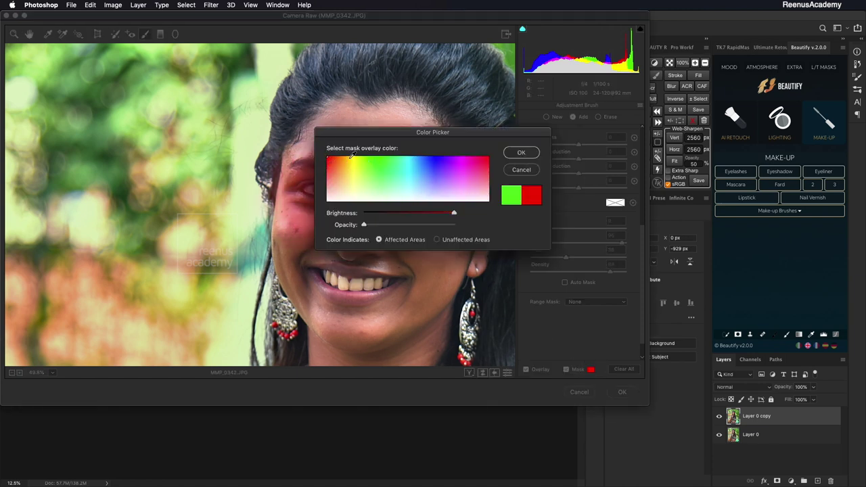
pyautogui.moveTo(396, 137); pyautogui.dragTo(477, 145)
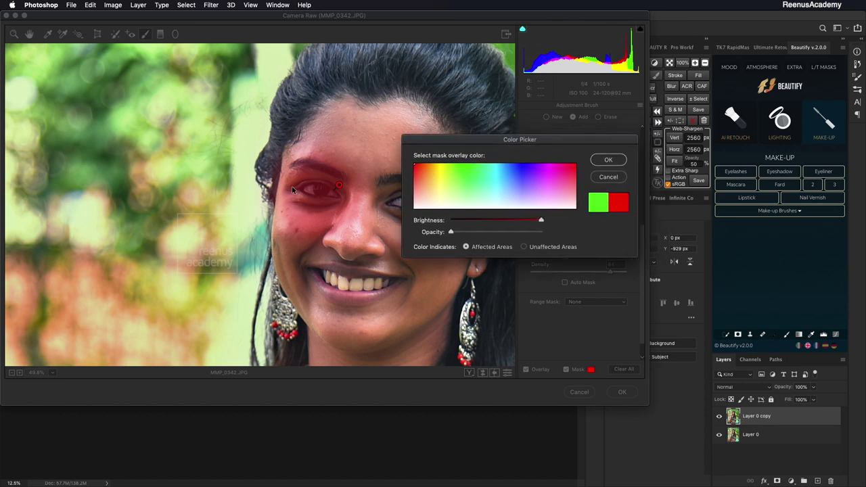
pyautogui.click(464, 163)
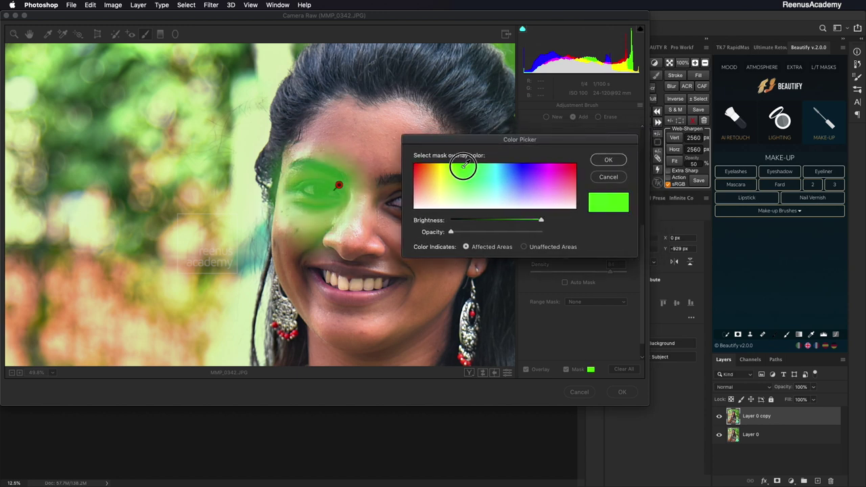
pyautogui.click(599, 163)
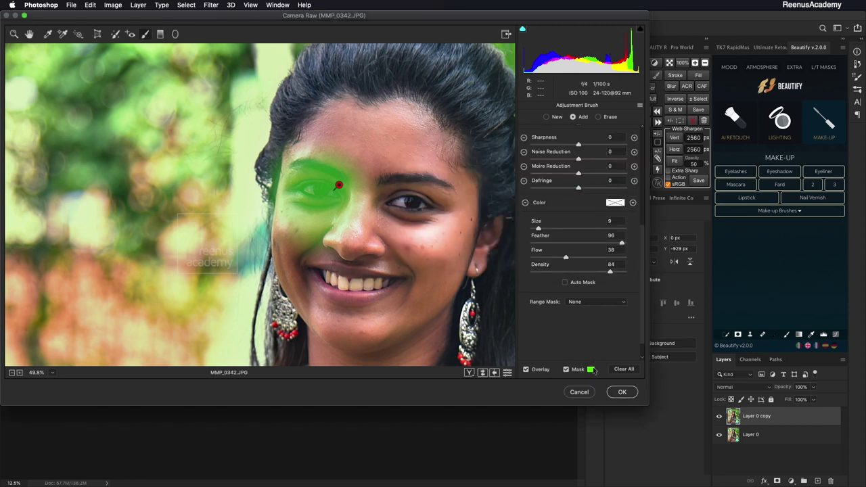
# Compare the brushed eye area with and without the mask overlay and leave the overlay hidden
pyautogui.click(566, 370)
pyautogui.click(566, 370)
pyautogui.click(567, 370)
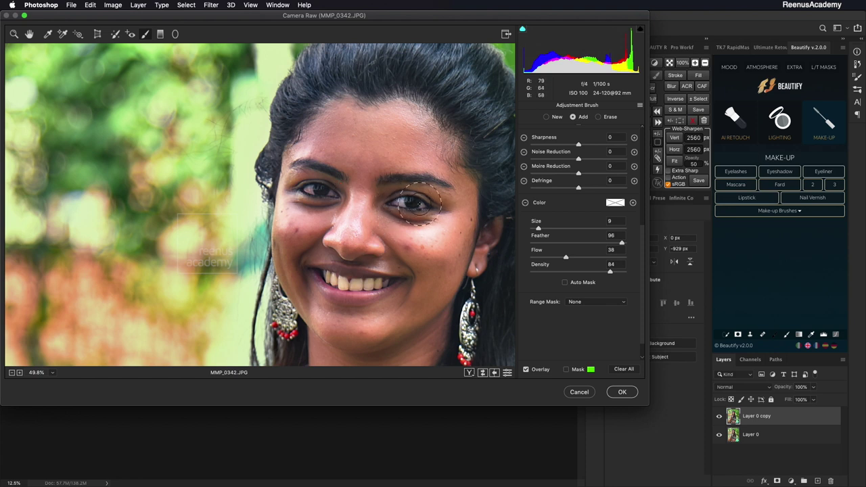
# Reduce the Adjustment Brush to size 4 and paint the darker skin around the nose, along the smile lines and under the eyes
pyautogui.press('[')
pyautogui.press('[')
pyautogui.press('[')
pyautogui.press('[')
pyautogui.press('[')
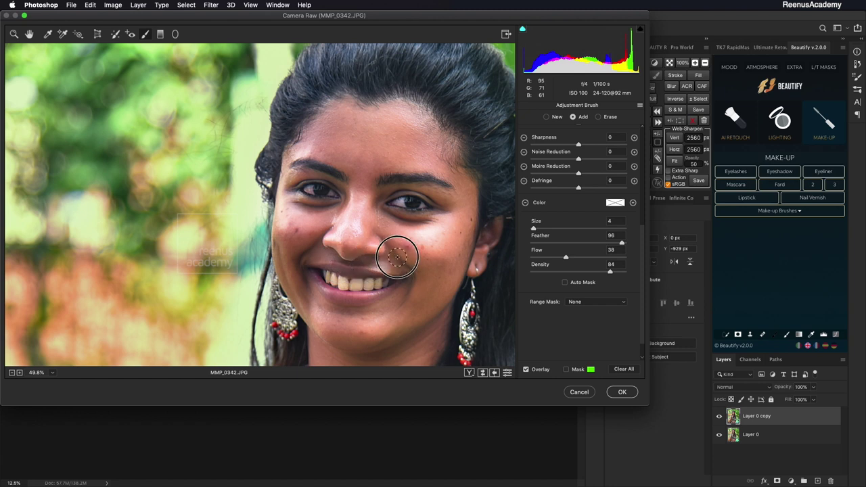
pyautogui.click(357, 260)
pyautogui.click(313, 251)
pyautogui.moveTo(318, 257); pyautogui.dragTo(337, 258)
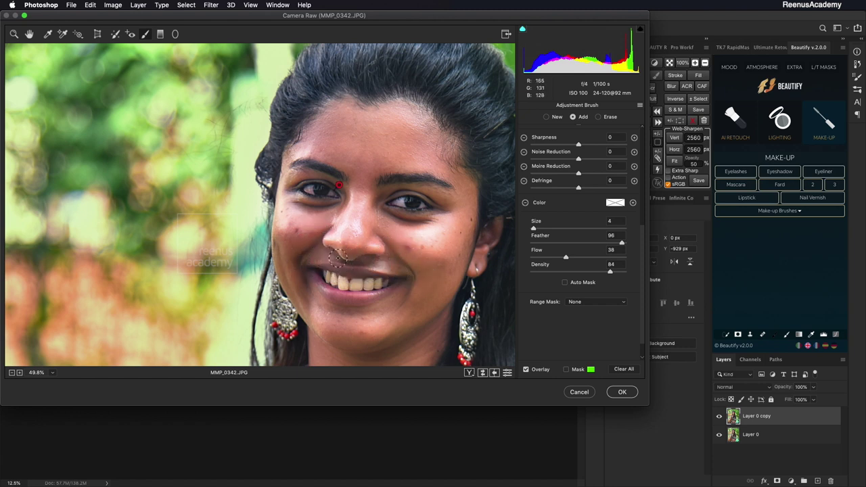
pyautogui.click(308, 269)
pyautogui.click(322, 209)
pyautogui.moveTo(379, 211)
pyautogui.mouseDown()
pyautogui.moveTo(420, 224)
pyautogui.moveTo(410, 221)
pyautogui.mouseUp()
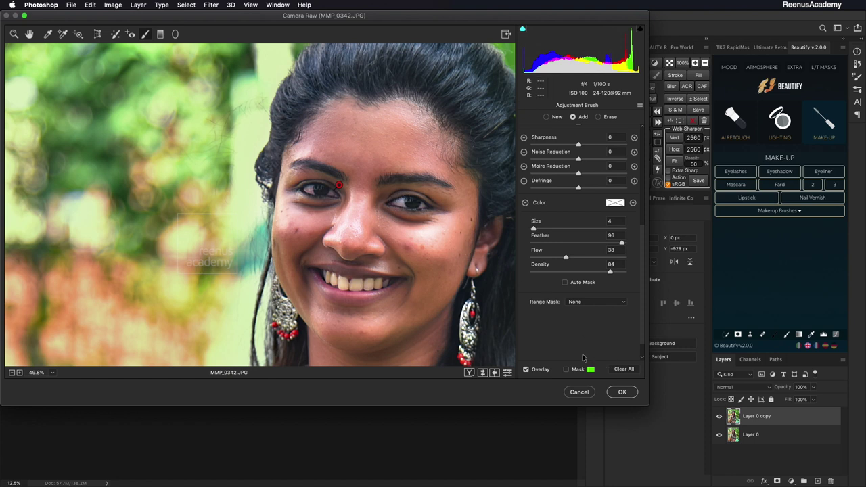
# Leave the Adjustment Brush, set Vibrance to -12 and apply the Camera Raw adjustments to the image
pyautogui.press('n')
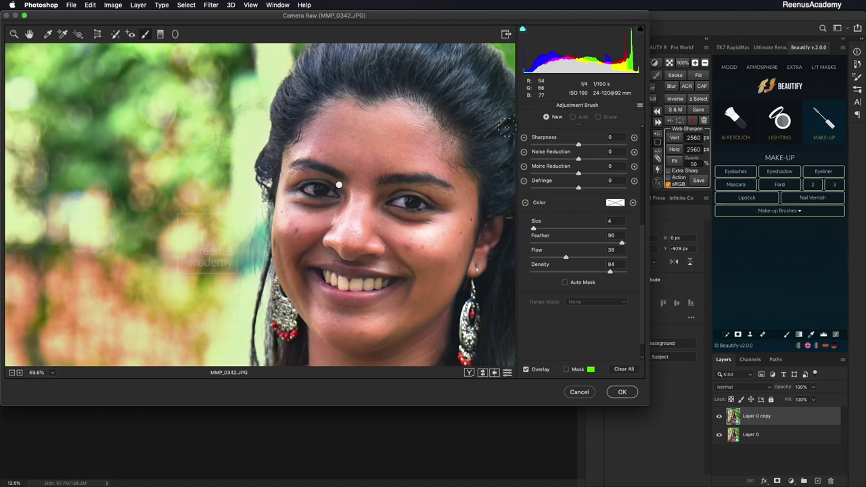
pyautogui.press('z')
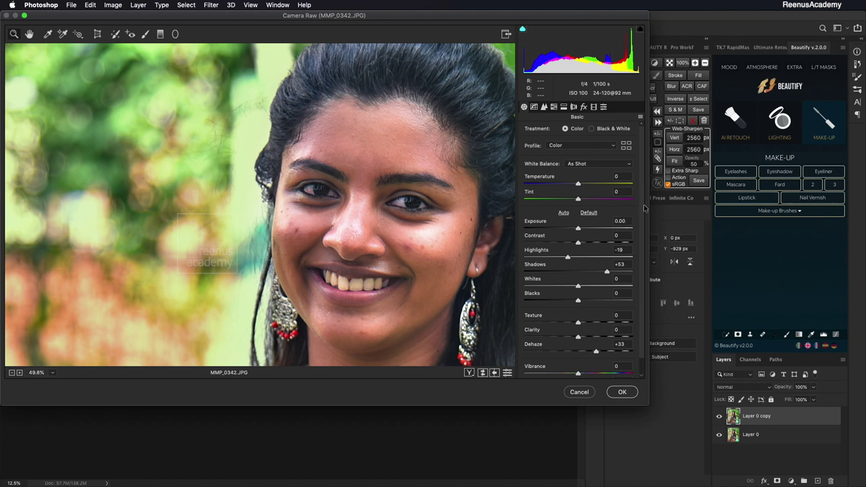
pyautogui.scroll(-1, 639, 223)
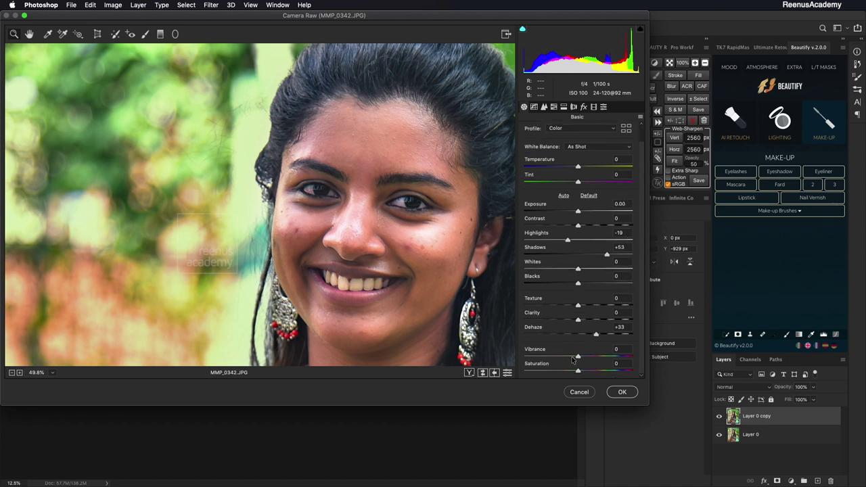
pyautogui.moveTo(571, 359); pyautogui.dragTo(573, 359)
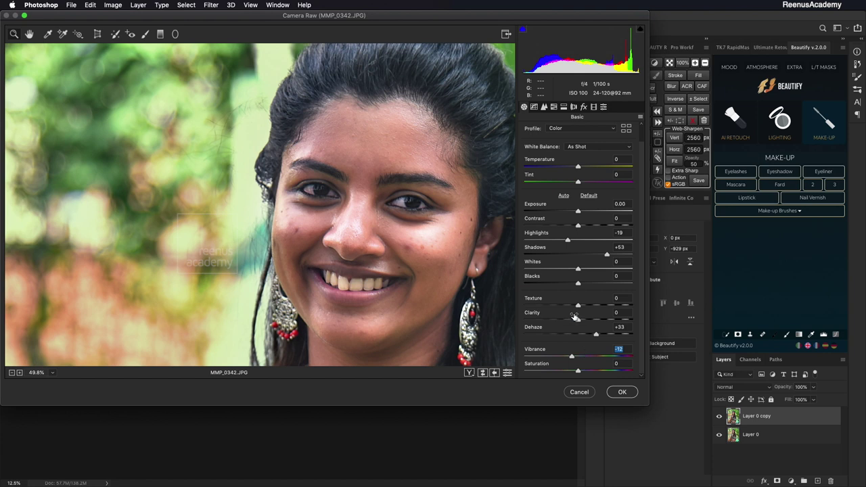
pyautogui.press('p')
pyautogui.press('super+shift+z')
pyautogui.click(622, 393)
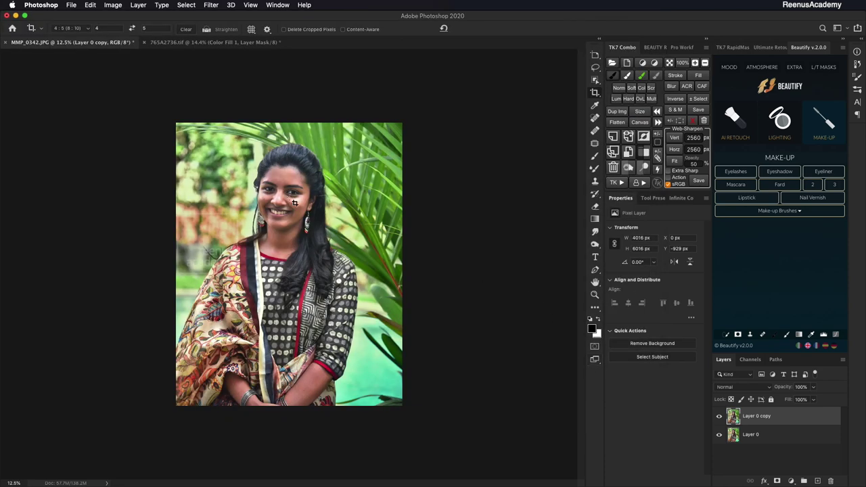
# Compare the portrait's face up close with and without the Camera Raw adjustments on Layer 0 copy
pyautogui.press('z')
pyautogui.moveTo(271, 193); pyautogui.dragTo(345, 233)
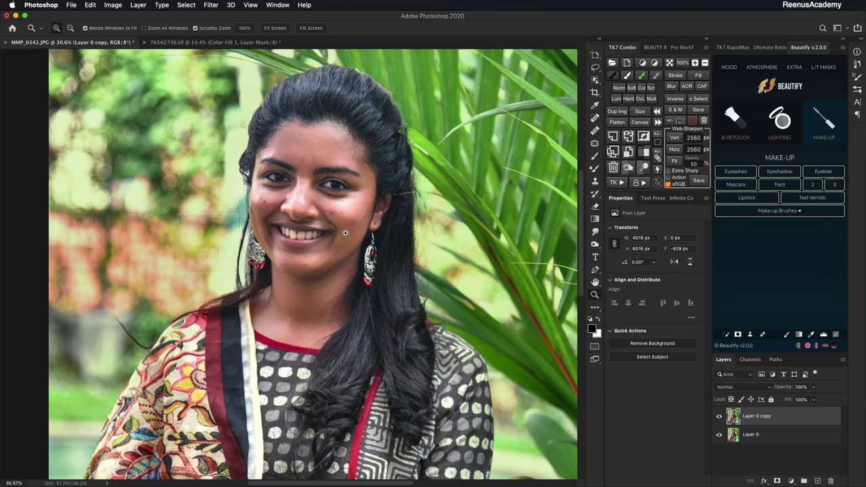
pyautogui.click(719, 416)
pyautogui.click(720, 418)
pyautogui.click(721, 422)
pyautogui.click(720, 418)
# Reduce the opacity of Layer 0 copy to 59% and check the face up close
pyautogui.moveTo(314, 196); pyautogui.dragTo(320, 221)
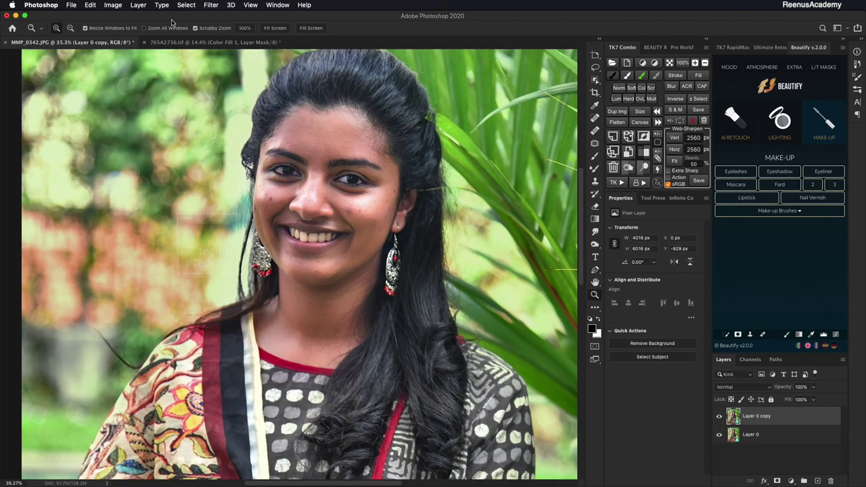
pyautogui.moveTo(814, 388)
pyautogui.mouseDown()
pyautogui.moveTo(797, 401)
pyautogui.moveTo(801, 394)
pyautogui.mouseUp()
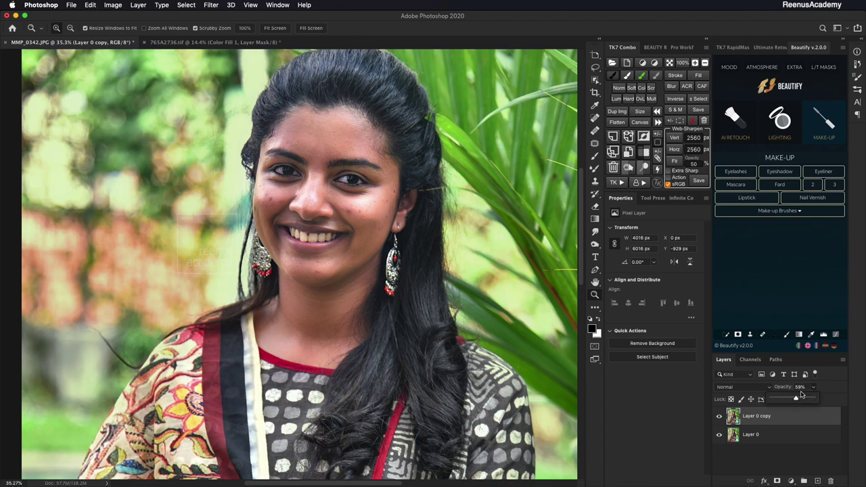
pyautogui.moveTo(338, 188); pyautogui.dragTo(351, 157)
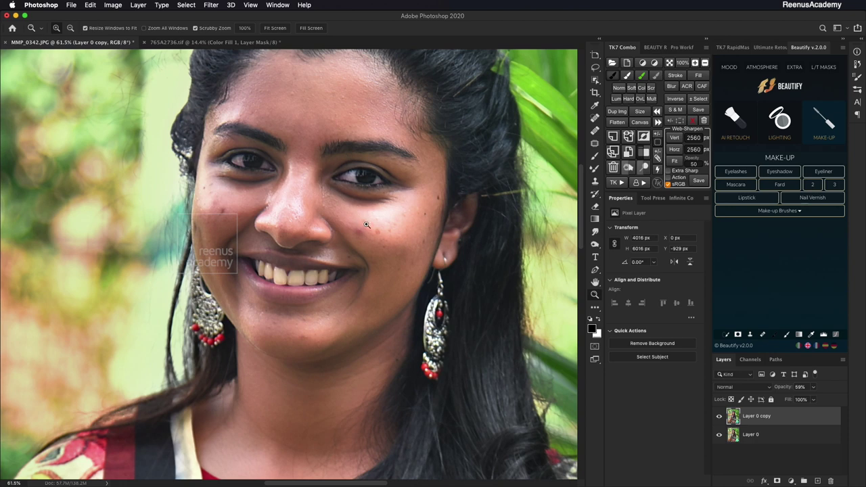
pyautogui.moveTo(367, 226); pyautogui.dragTo(329, 202)
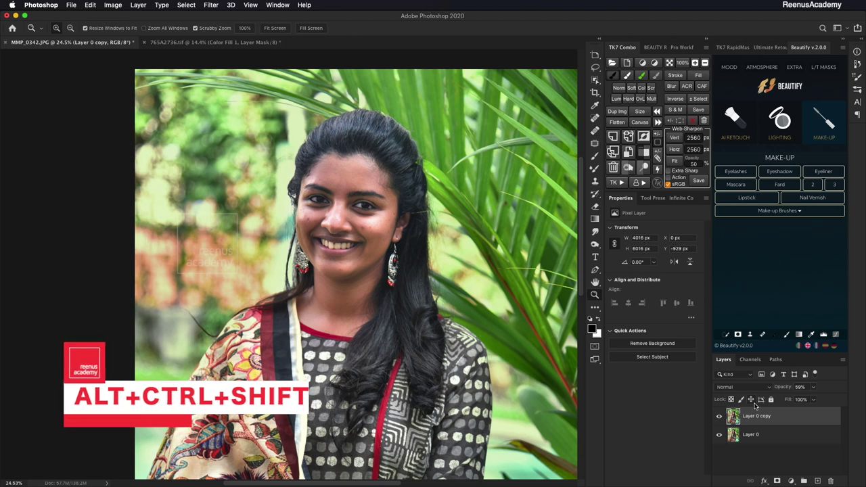
# Stamp all visible layers into a new merged layer on top and desaturate it
pyautogui.press('super+alt+shift+e')
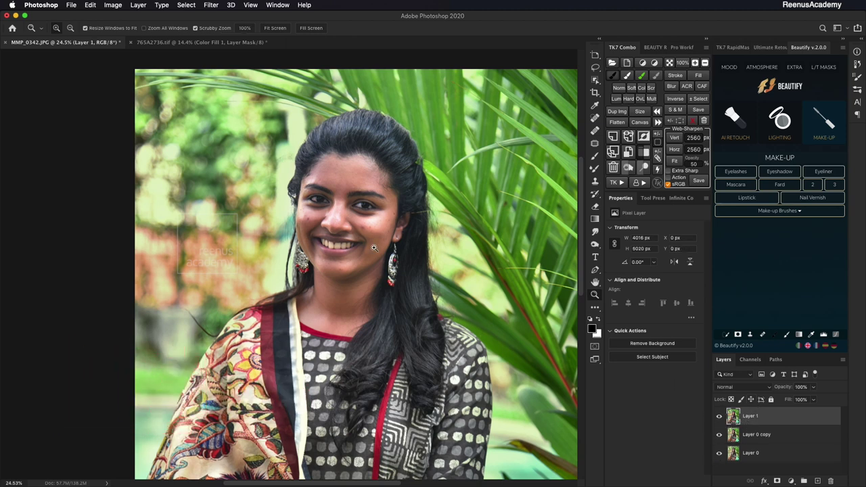
pyautogui.moveTo(358, 207); pyautogui.dragTo(371, 242)
pyautogui.moveTo(396, 313); pyautogui.dragTo(381, 319)
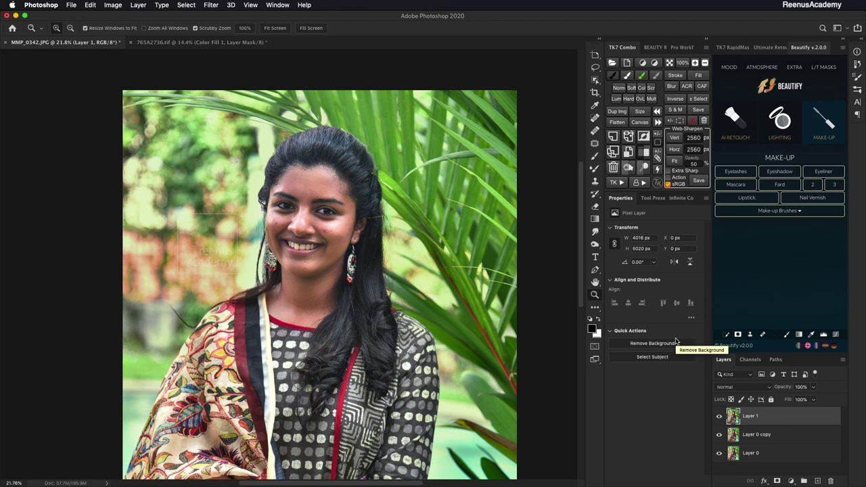
pyautogui.click(113, 5)
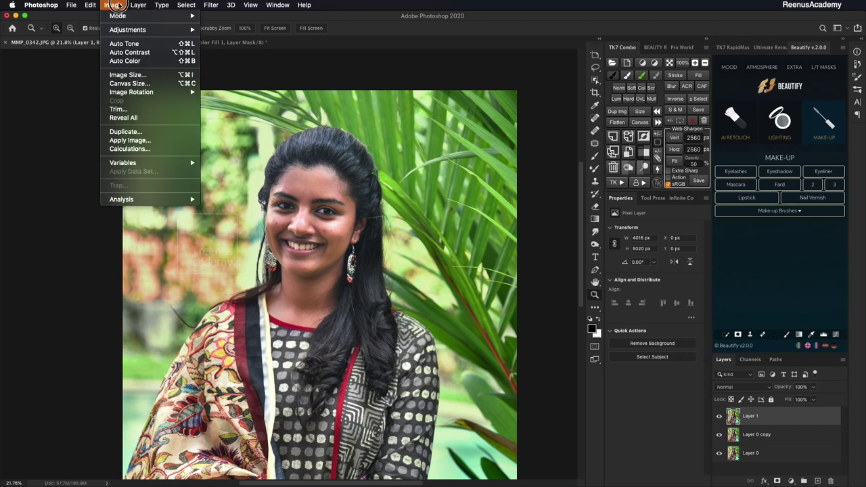
pyautogui.moveTo(119, 32)
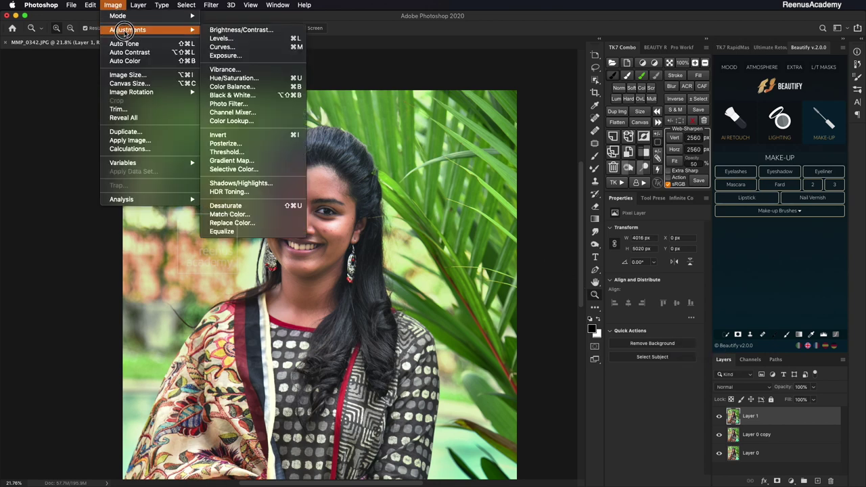
pyautogui.click(248, 206)
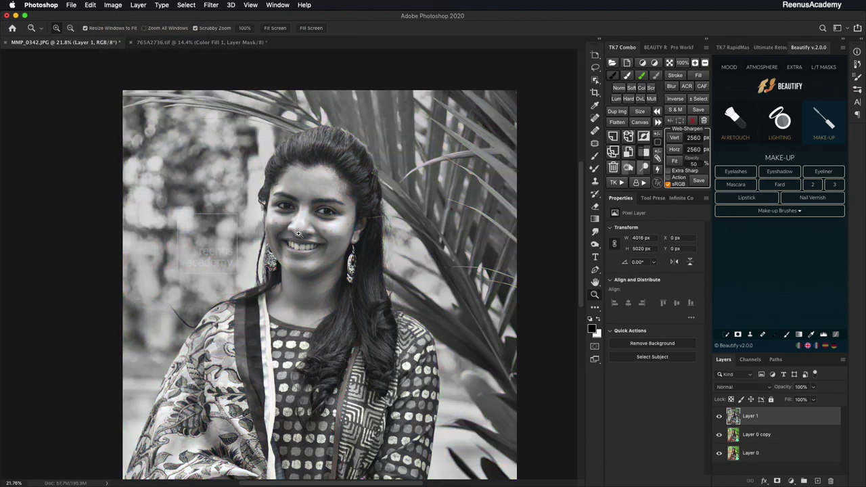
# Convert the desaturated Layer 1 into a smart object for re-editable smart filters
pyautogui.scroll(5, 314, 243)
pyautogui.scroll(-2, 324, 232)
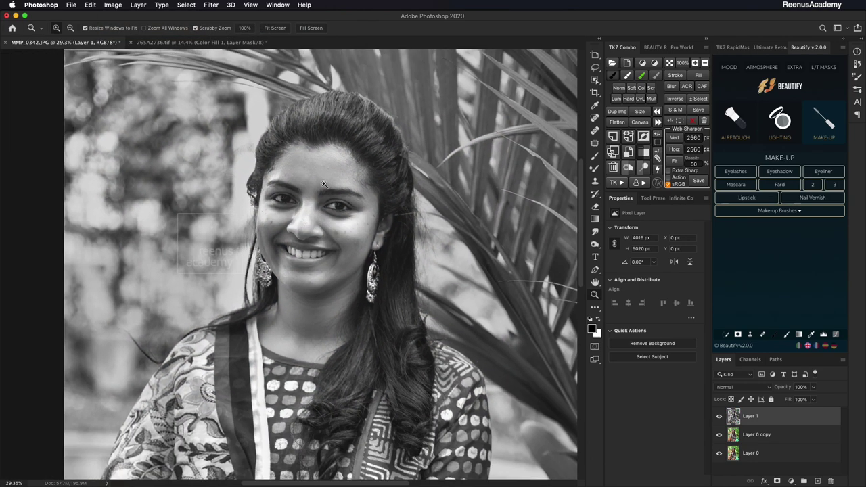
pyautogui.click(211, 4)
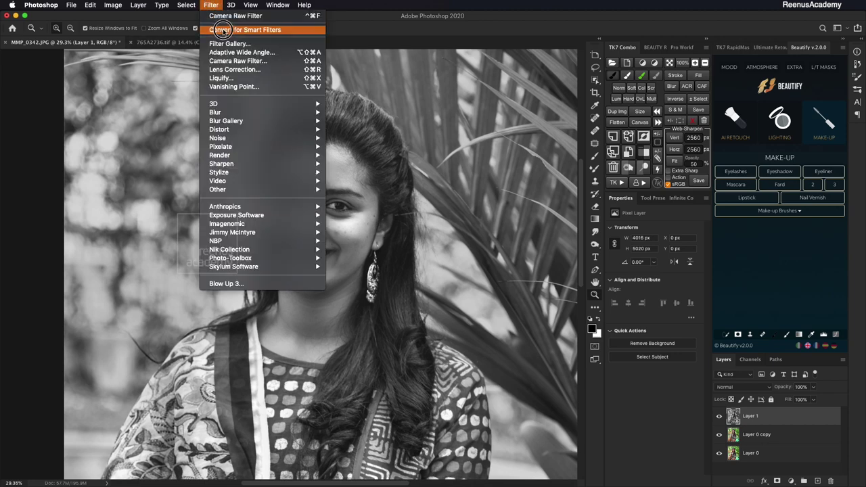
pyautogui.click(223, 32)
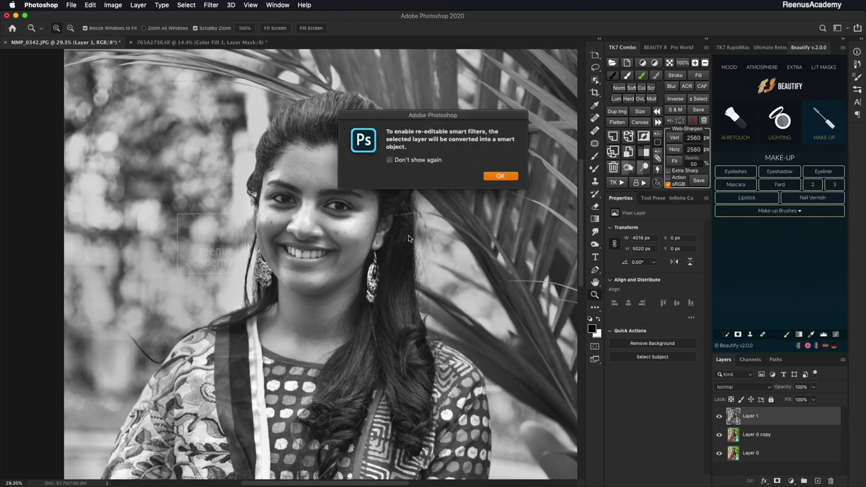
pyautogui.click(494, 178)
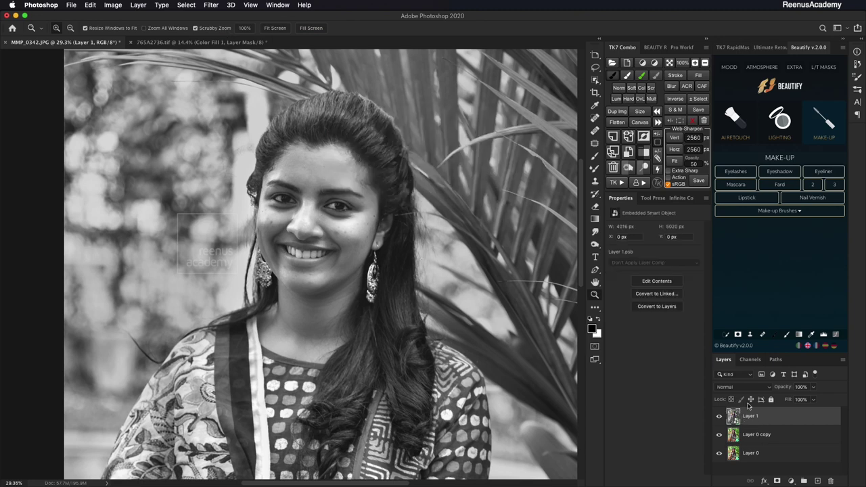
# Apply a High Pass filter with a radius of 30.3 pixels to the desaturated Layer 1
pyautogui.moveTo(343, 237); pyautogui.dragTo(279, 181)
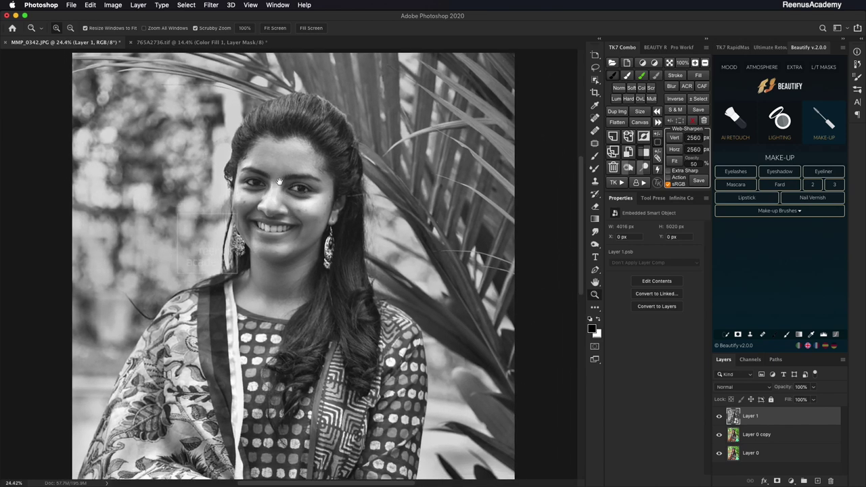
pyautogui.click(212, 5)
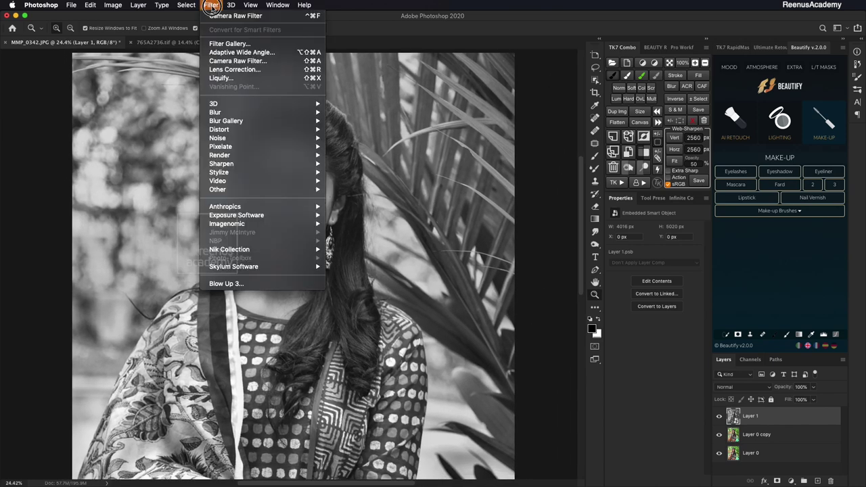
pyautogui.moveTo(242, 190)
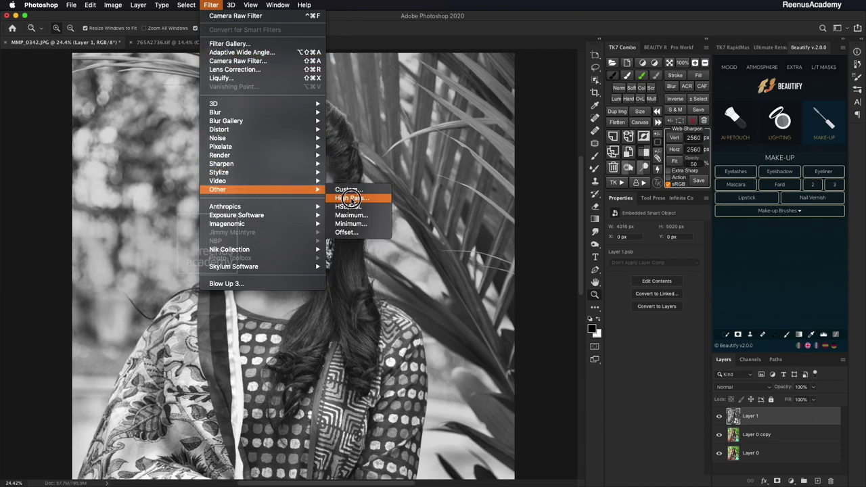
pyautogui.click(351, 199)
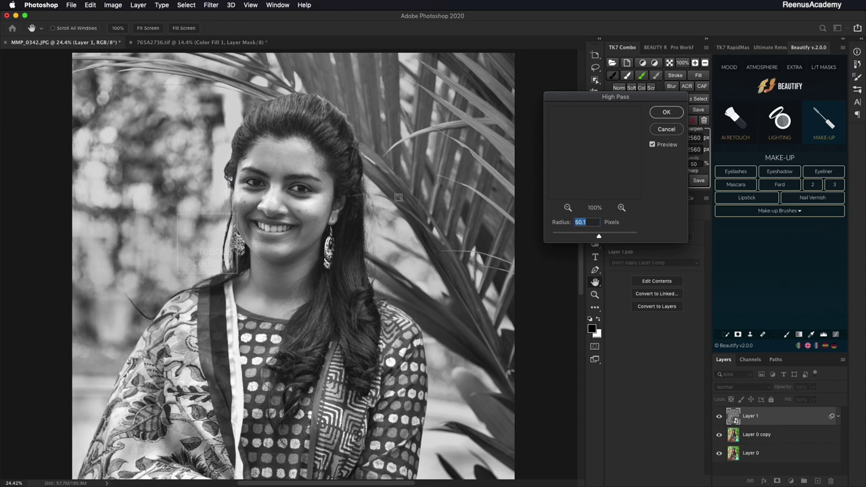
pyautogui.moveTo(600, 98); pyautogui.dragTo(473, 130)
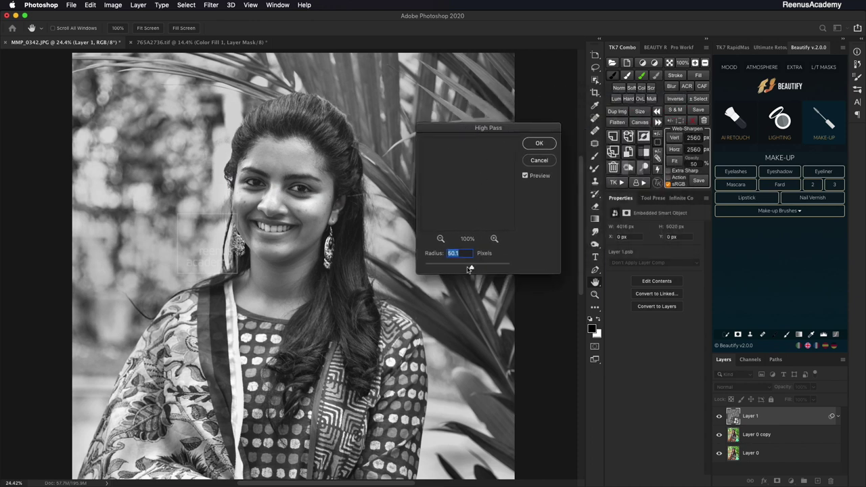
pyautogui.click(442, 267)
pyautogui.moveTo(461, 165); pyautogui.dragTo(473, 182)
pyautogui.moveTo(482, 128); pyautogui.dragTo(443, 126)
pyautogui.click(431, 265)
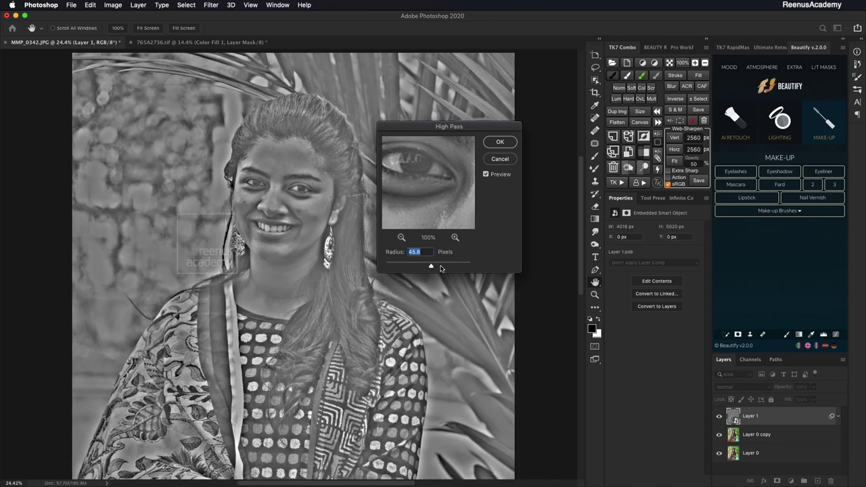
pyautogui.moveTo(428, 268); pyautogui.dragTo(426, 268)
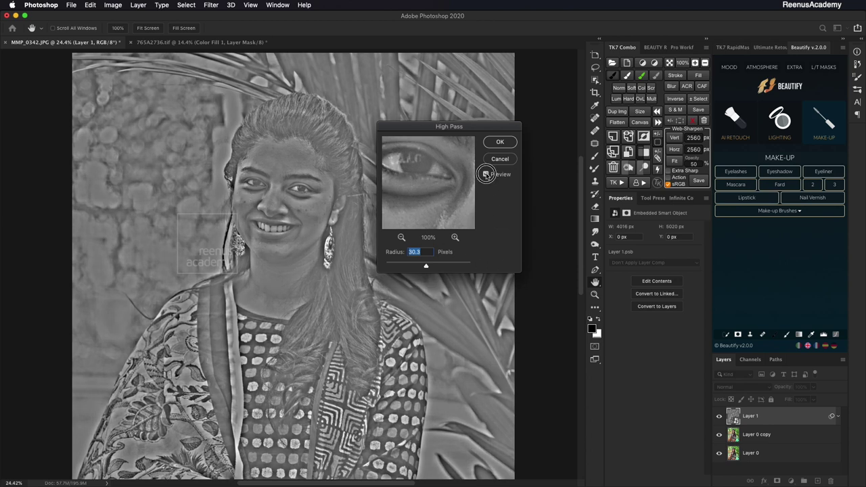
pyautogui.click(500, 142)
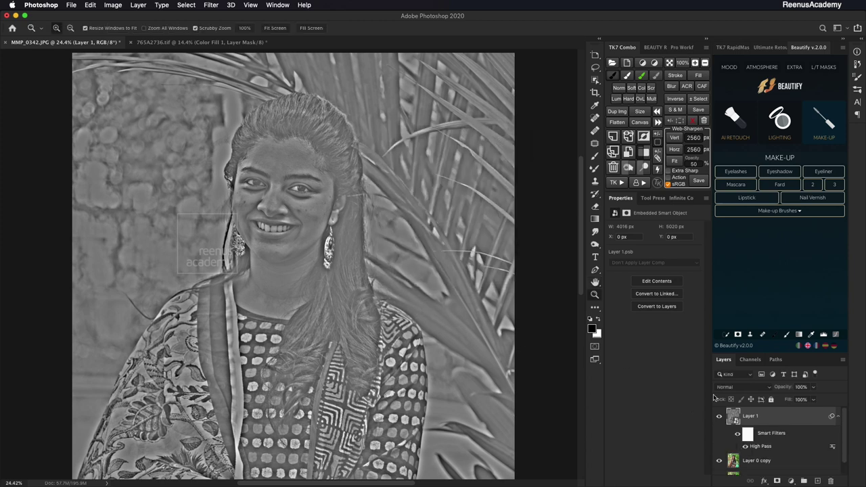
# Collapse the Beautify panel and set the blend mode of Layer 1 to Hard Mix
pyautogui.click(745, 390)
pyautogui.click(748, 389)
pyautogui.click(811, 48)
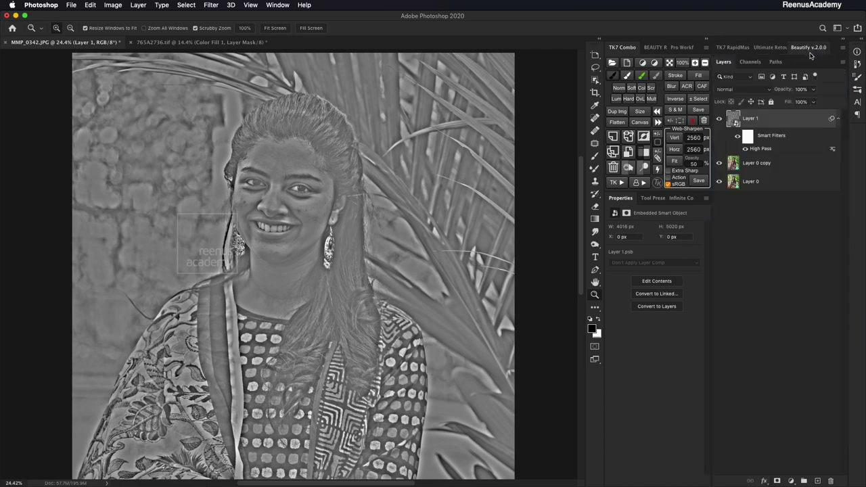
pyautogui.click(746, 91)
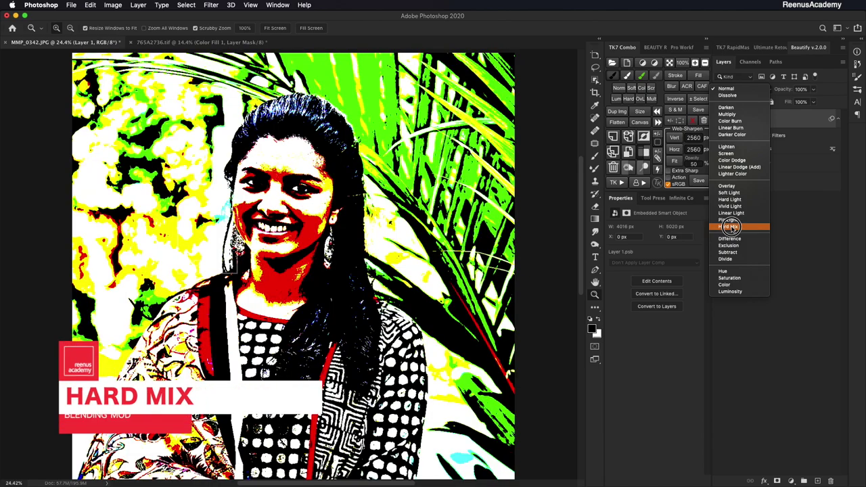
pyautogui.click(733, 227)
# Reduce the fill of the Hard Mix layer to 14%, leaving its opacity at 100%
pyautogui.moveTo(262, 196); pyautogui.dragTo(292, 211)
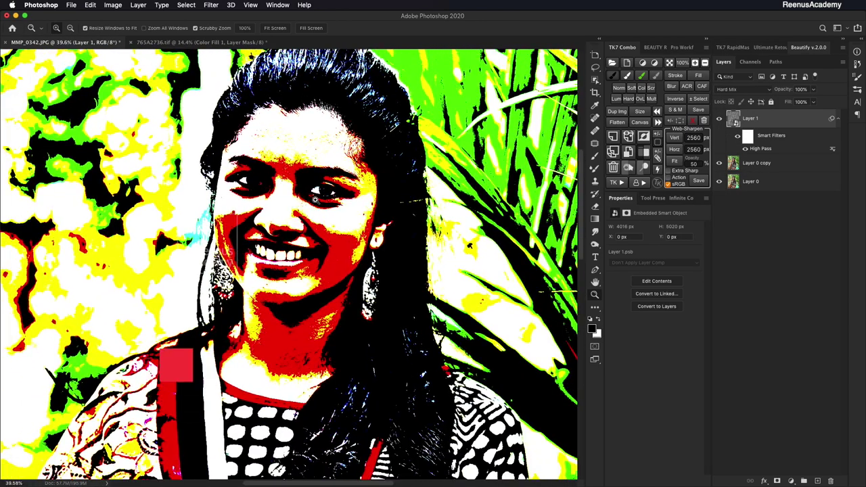
pyautogui.click(813, 90)
pyautogui.moveTo(815, 102)
pyautogui.mouseDown()
pyautogui.moveTo(791, 102)
pyautogui.moveTo(830, 94)
pyautogui.mouseUp()
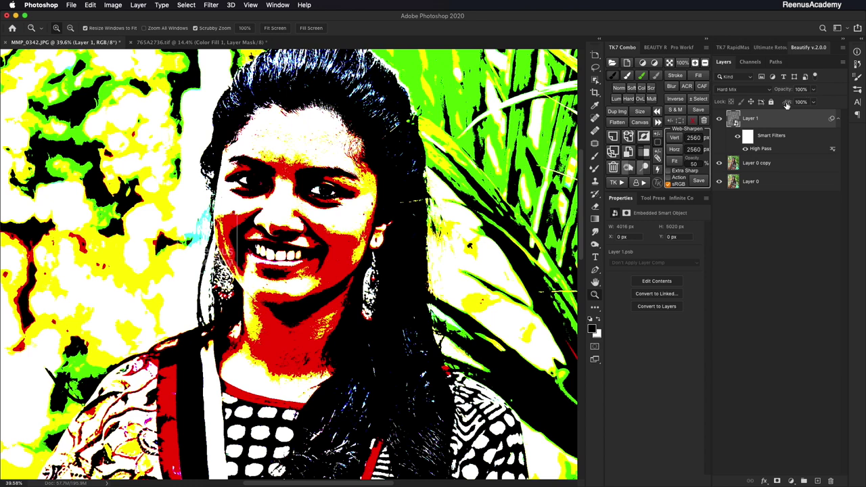
pyautogui.click(815, 102)
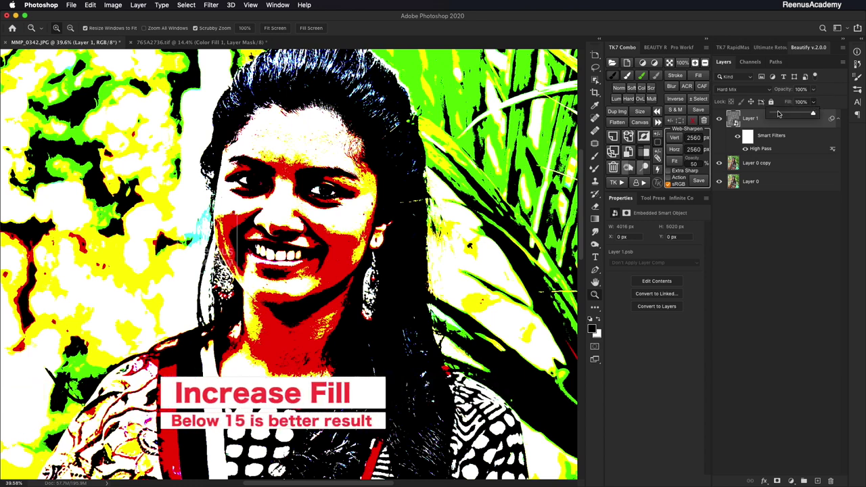
pyautogui.moveTo(777, 115); pyautogui.dragTo(779, 116)
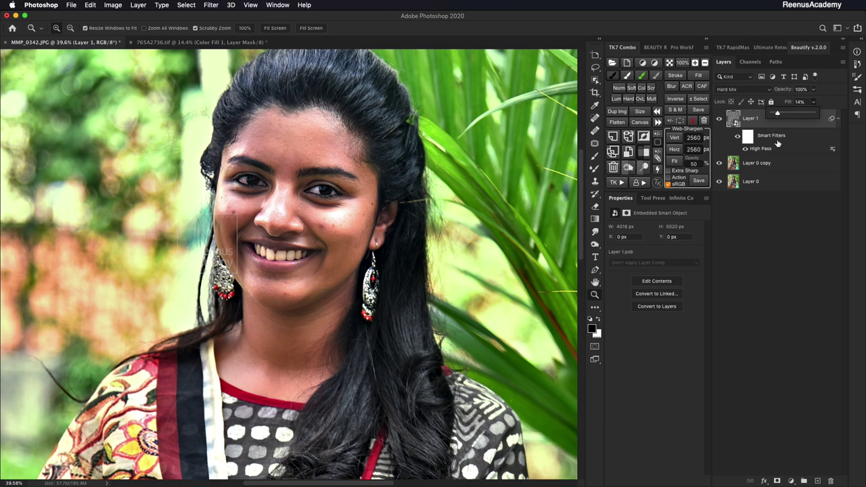
pyautogui.click(788, 129)
# Compare the portrait with and without the High Pass layer and examine the hair and clothing detail up close
pyautogui.click(720, 121)
pyautogui.click(720, 120)
pyautogui.click(719, 120)
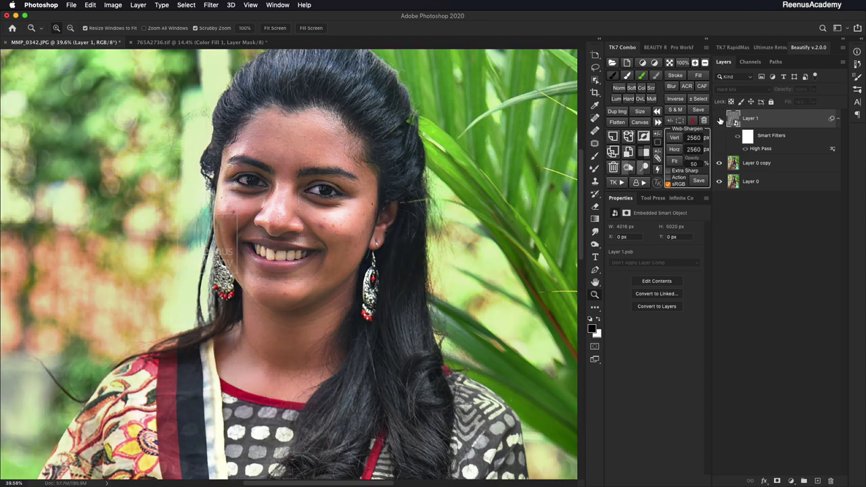
pyautogui.click(719, 121)
pyautogui.moveTo(323, 218); pyautogui.dragTo(277, 236)
pyautogui.moveTo(358, 294); pyautogui.dragTo(400, 288)
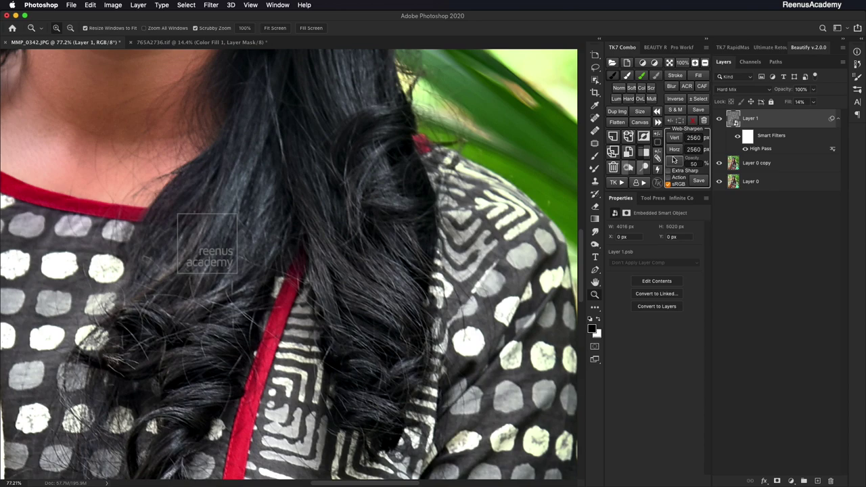
# Compare the hair, clothing and facial skin with Layer 1 hidden and shown at several magnifications
pyautogui.click(719, 120)
pyautogui.click(719, 120)
pyautogui.click(718, 120)
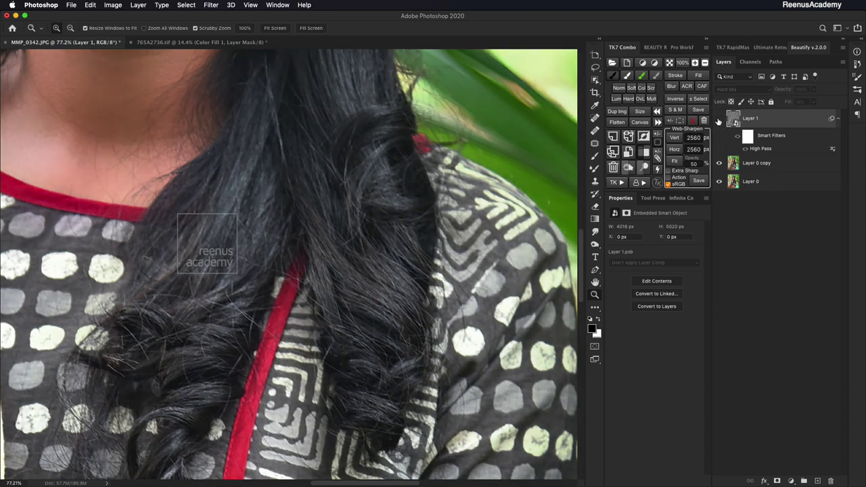
pyautogui.click(719, 120)
pyautogui.moveTo(331, 214); pyautogui.dragTo(297, 184)
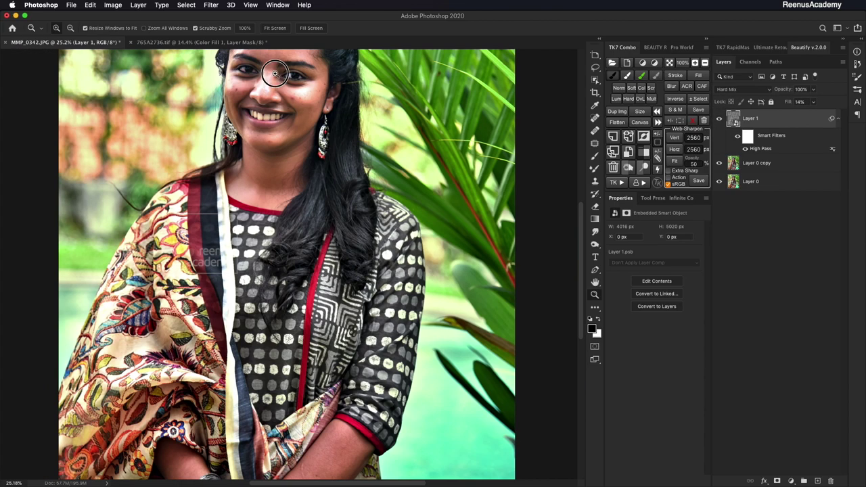
pyautogui.moveTo(274, 73); pyautogui.dragTo(303, 99)
pyautogui.moveTo(327, 129); pyautogui.dragTo(359, 141)
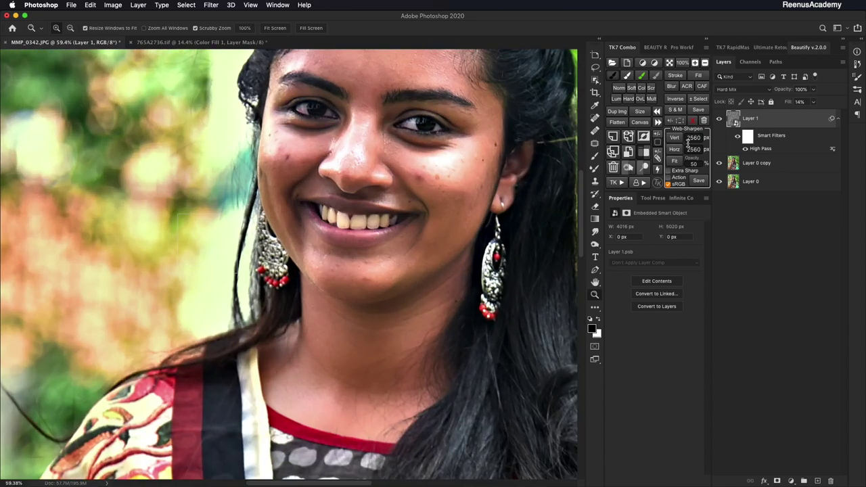
pyautogui.click(719, 120)
pyautogui.click(719, 120)
pyautogui.click(720, 120)
pyautogui.click(720, 120)
pyautogui.moveTo(359, 222)
pyautogui.mouseDown()
pyautogui.moveTo(335, 207)
pyautogui.moveTo(350, 215)
pyautogui.mouseUp()
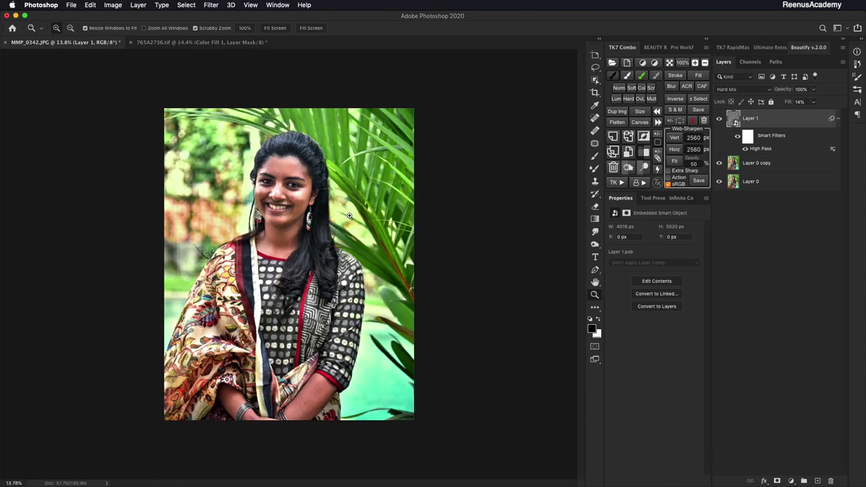
# Add a layer mask to Layer 1 and take the Brush tool with the Soft Round tip
pyautogui.moveTo(270, 201); pyautogui.dragTo(330, 212)
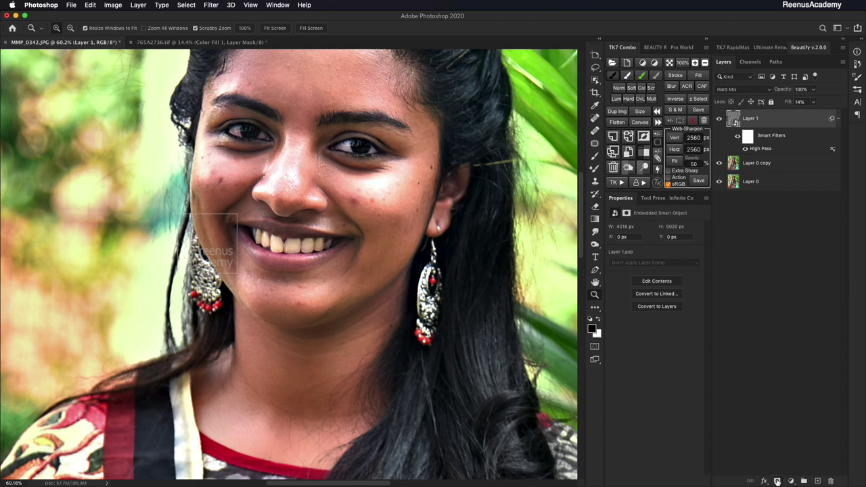
pyautogui.click(777, 481)
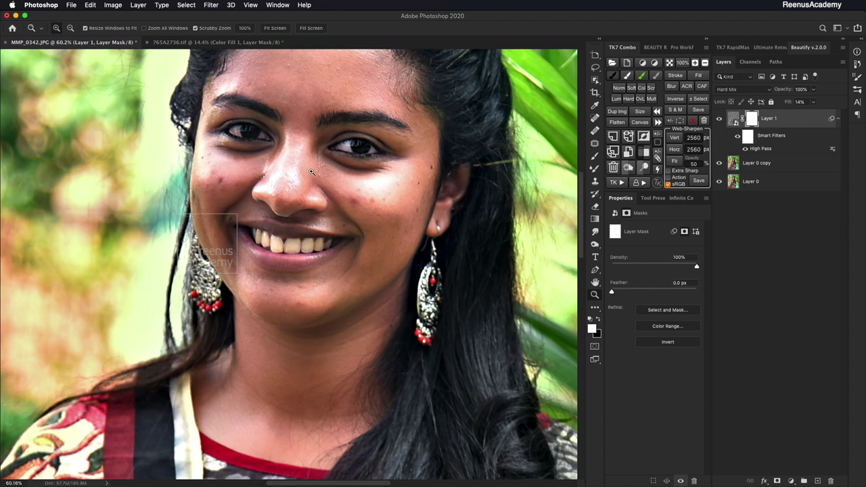
pyautogui.press('b')
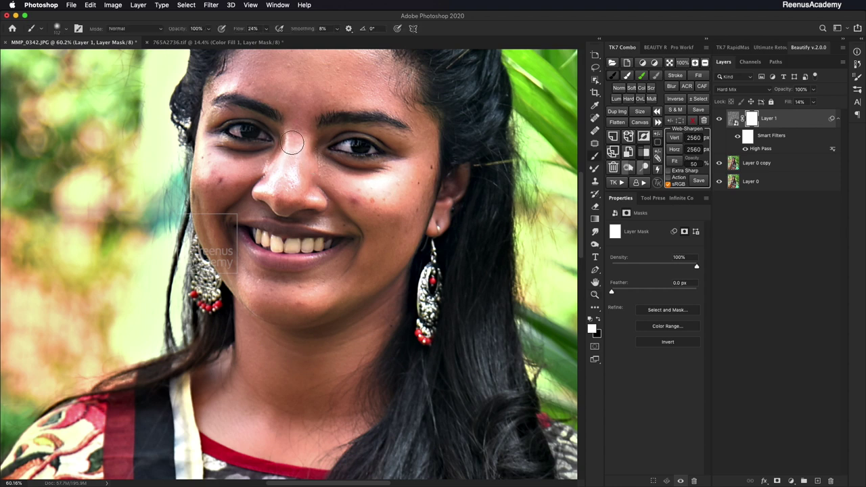
pyautogui.rightClick(356, 178)
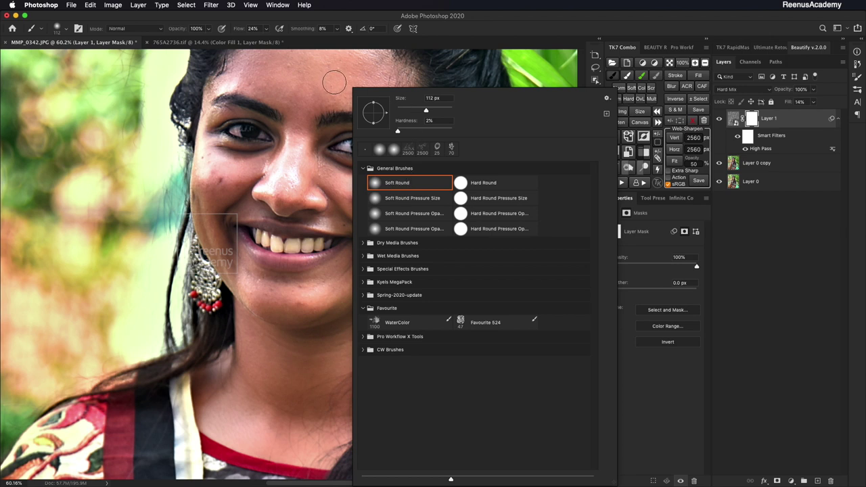
pyautogui.click(332, 143)
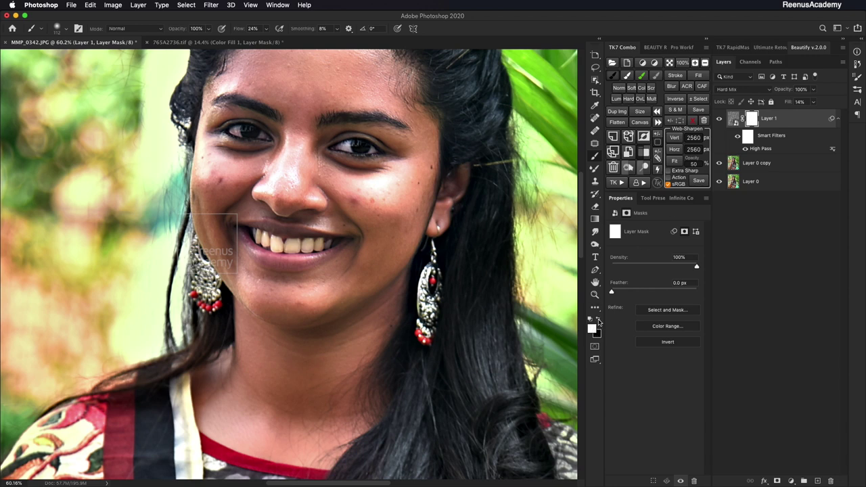
# Make black the foreground colour, try a stroke on the cheek and set the brush flow to 63%
pyautogui.click(598, 321)
pyautogui.moveTo(387, 182)
pyautogui.mouseDown()
pyautogui.moveTo(362, 184)
pyautogui.moveTo(373, 191)
pyautogui.moveTo(399, 182)
pyautogui.moveTo(363, 192)
pyautogui.moveTo(381, 186)
pyautogui.mouseUp()
pyautogui.click(266, 29)
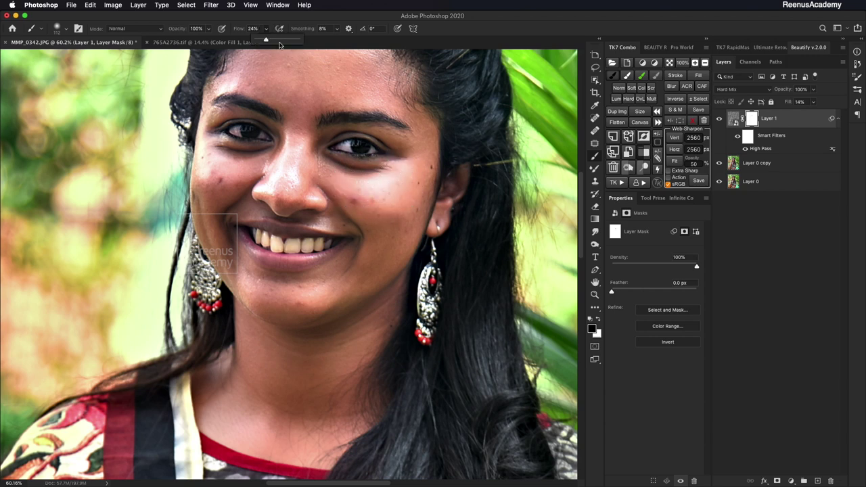
pyautogui.moveTo(279, 44); pyautogui.dragTo(284, 38)
# Paint black on Layer 1's mask over the facial skin, including the cheeks, nose and forehead
pyautogui.moveTo(371, 184)
pyautogui.mouseDown()
pyautogui.moveTo(355, 182)
pyautogui.moveTo(393, 198)
pyautogui.mouseUp()
pyautogui.moveTo(230, 164); pyautogui.dragTo(202, 172)
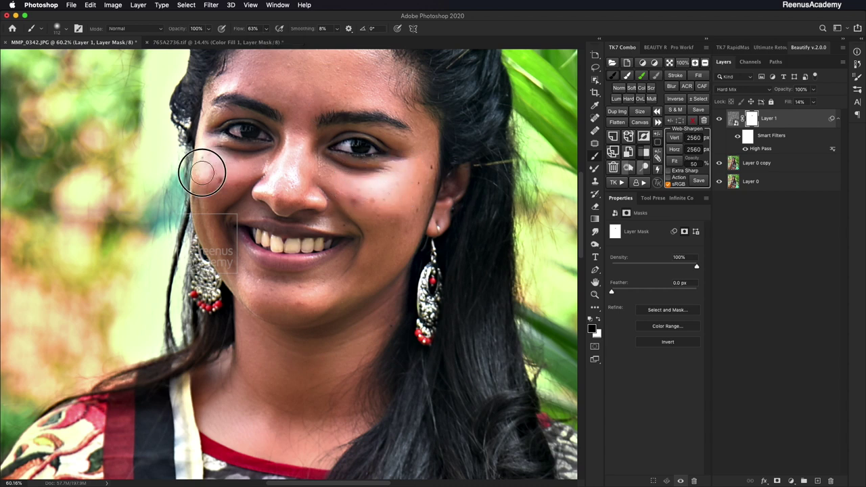
pyautogui.moveTo(271, 169)
pyautogui.mouseDown()
pyautogui.moveTo(294, 174)
pyautogui.moveTo(292, 183)
pyautogui.moveTo(263, 191)
pyautogui.mouseUp()
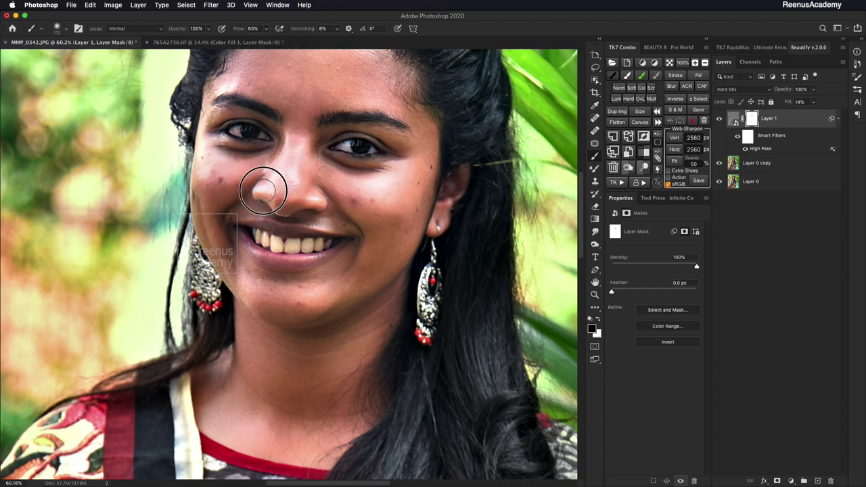
pyautogui.scroll(5, 298, 169)
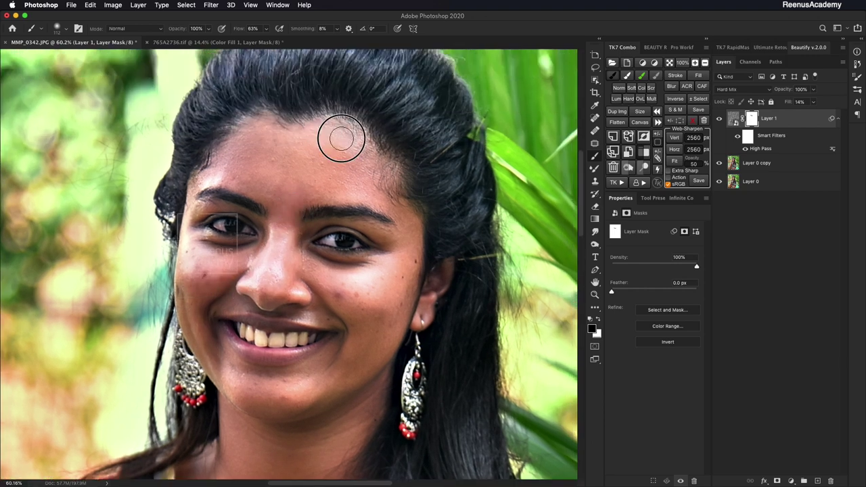
pyautogui.moveTo(342, 138); pyautogui.dragTo(353, 146)
pyautogui.moveTo(217, 179); pyautogui.dragTo(213, 177)
pyautogui.moveTo(267, 213); pyautogui.dragTo(284, 105)
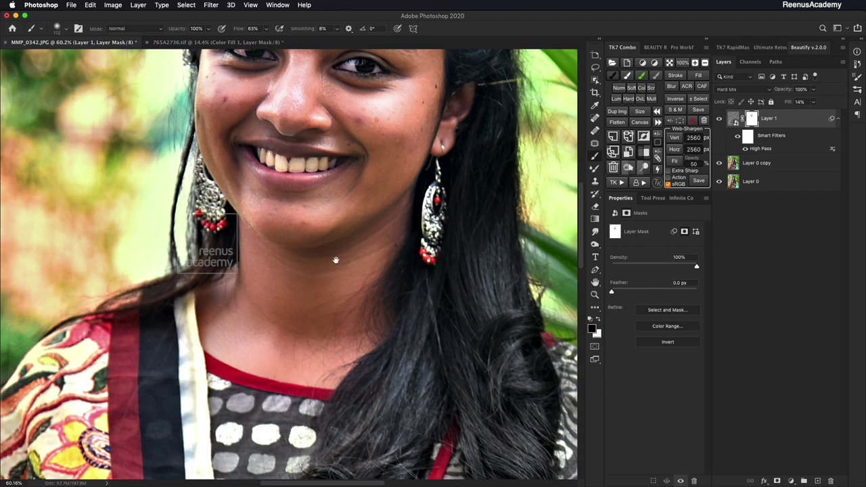
pyautogui.moveTo(335, 260)
pyautogui.mouseDown()
pyautogui.moveTo(345, 211)
pyautogui.moveTo(291, 189)
pyautogui.mouseUp()
# Compare the portrait with and without the masked Layer 1, examining the face up close and the whole picture
pyautogui.press('z')
pyautogui.moveTo(344, 121); pyautogui.dragTo(325, 115)
pyautogui.moveTo(243, 144); pyautogui.dragTo(325, 188)
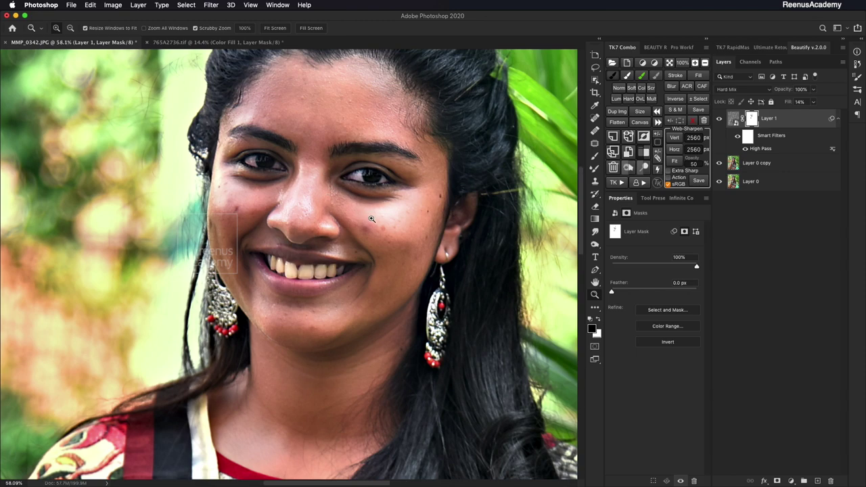
pyautogui.moveTo(393, 218)
pyautogui.mouseDown()
pyautogui.moveTo(372, 205)
pyautogui.moveTo(369, 222)
pyautogui.moveTo(383, 211)
pyautogui.mouseUp()
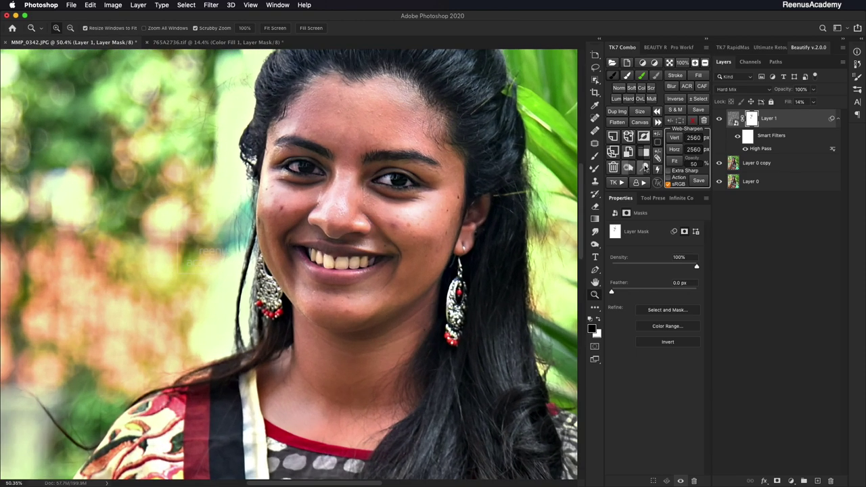
pyautogui.click(719, 119)
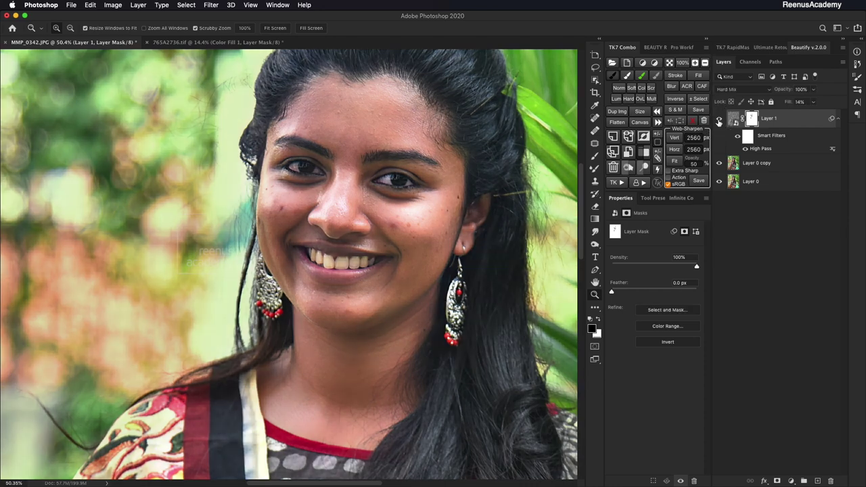
pyautogui.click(719, 120)
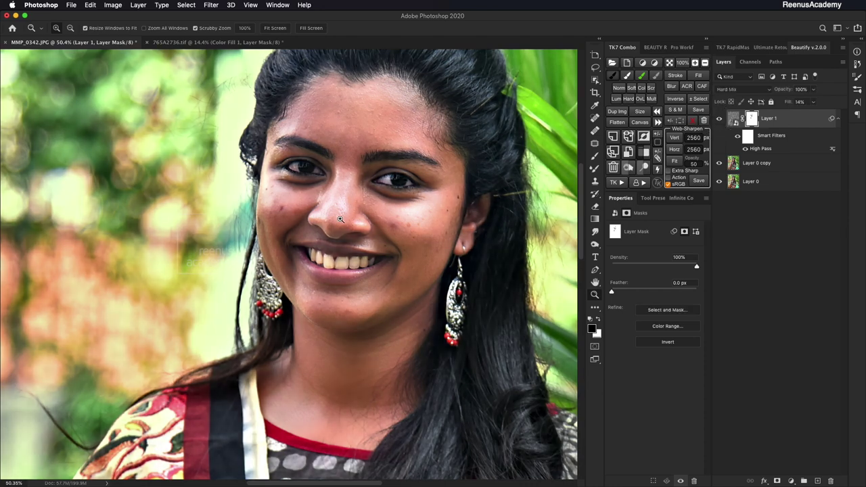
pyautogui.moveTo(340, 219); pyautogui.dragTo(288, 212)
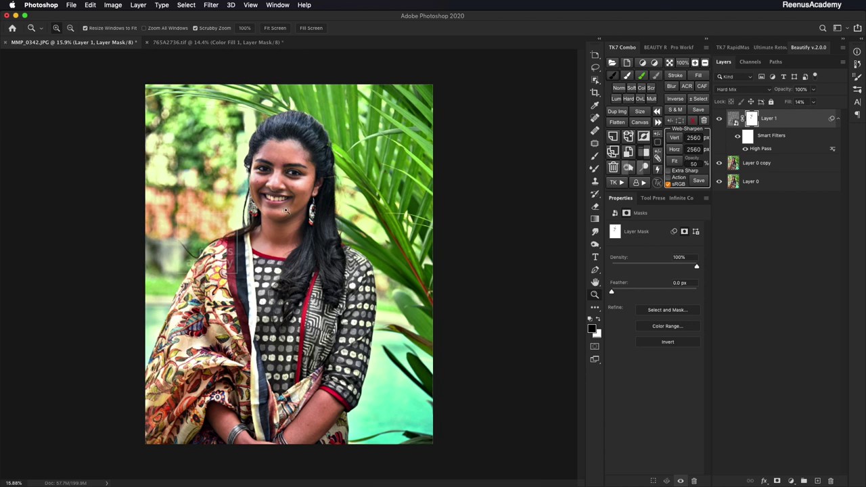
pyautogui.moveTo(306, 251); pyautogui.dragTo(321, 252)
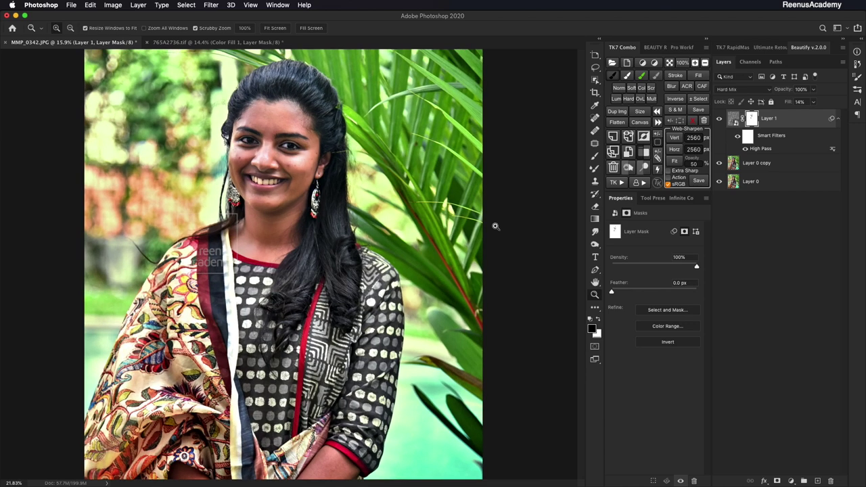
pyautogui.click(718, 119)
pyautogui.click(719, 119)
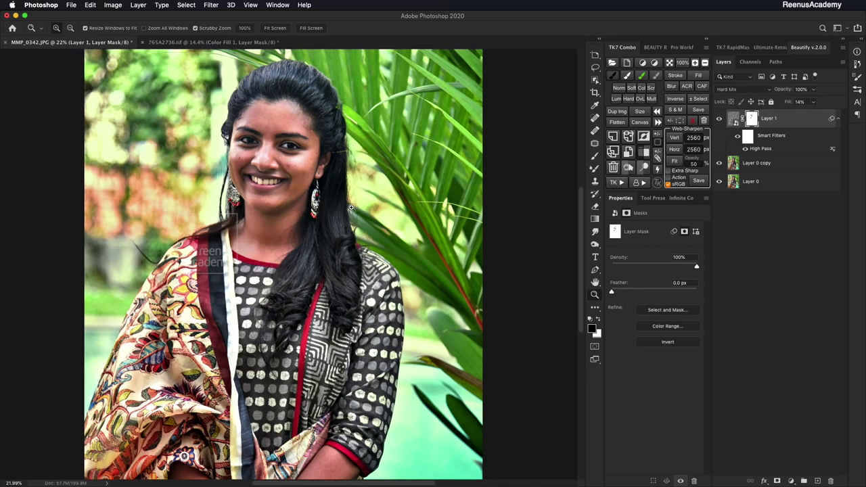
pyautogui.moveTo(255, 147); pyautogui.dragTo(338, 224)
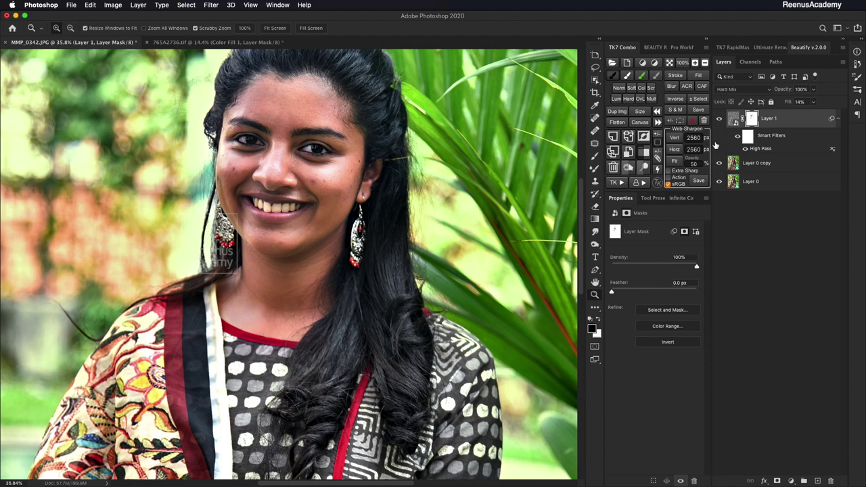
pyautogui.moveTo(245, 151); pyautogui.dragTo(327, 157)
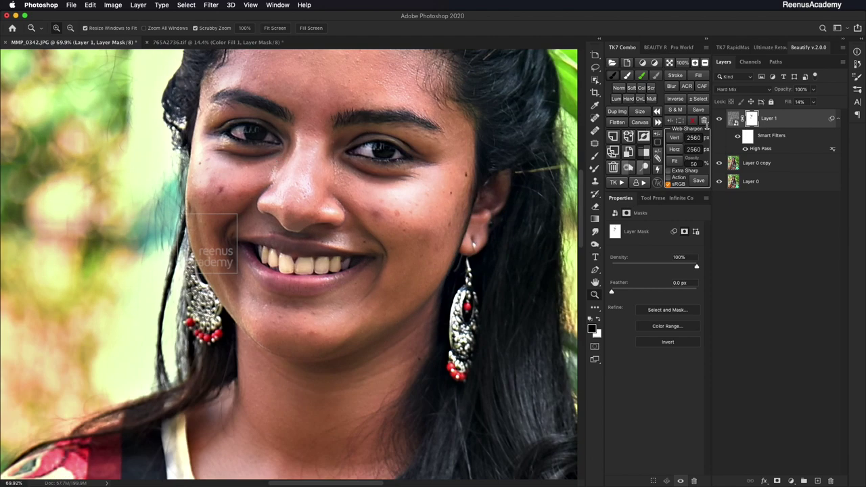
pyautogui.click(719, 119)
pyautogui.click(718, 119)
pyautogui.press('super+0')
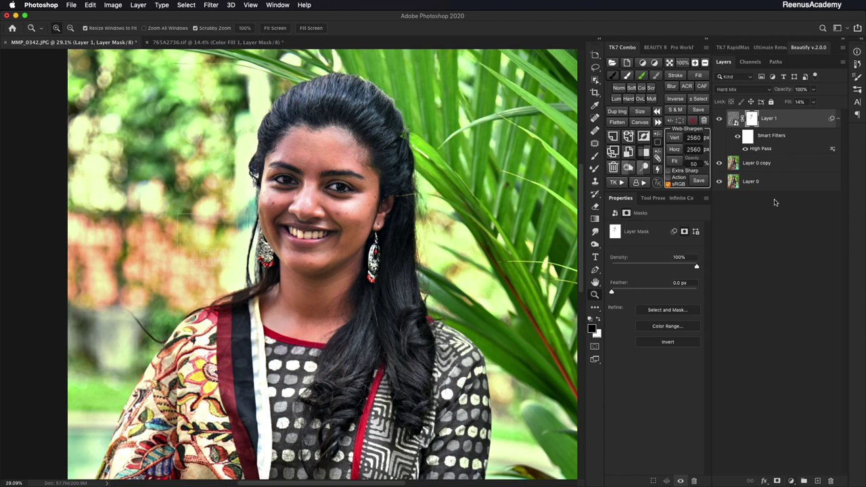
# Duplicate Layer 0 copy and apply a High Pass filter with a radius of 2.0 pixels to the duplicate
pyautogui.click(762, 165)
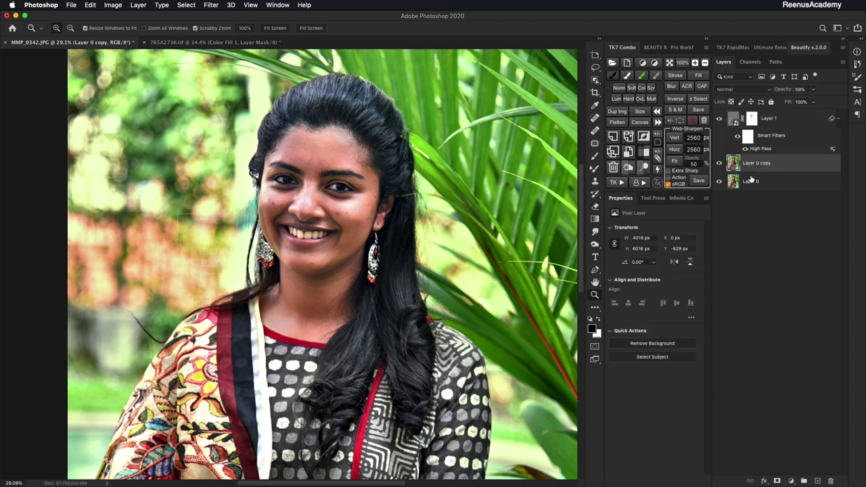
pyautogui.press('super+j')
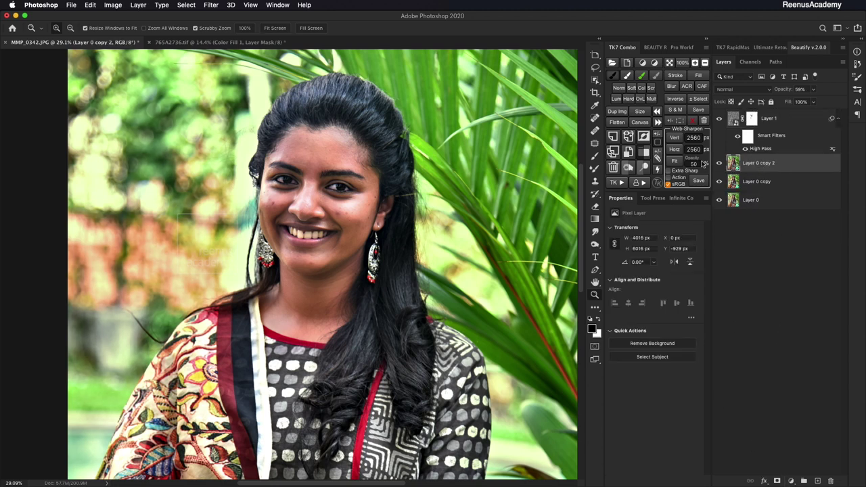
pyautogui.click(212, 5)
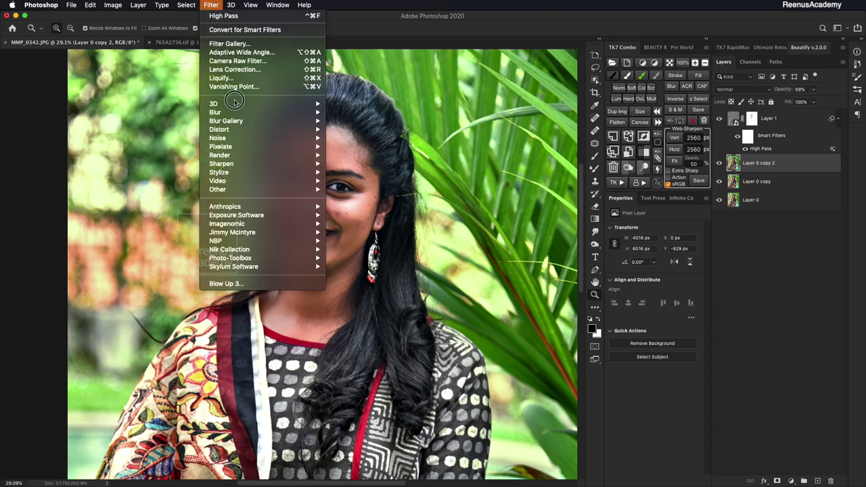
pyautogui.moveTo(241, 189)
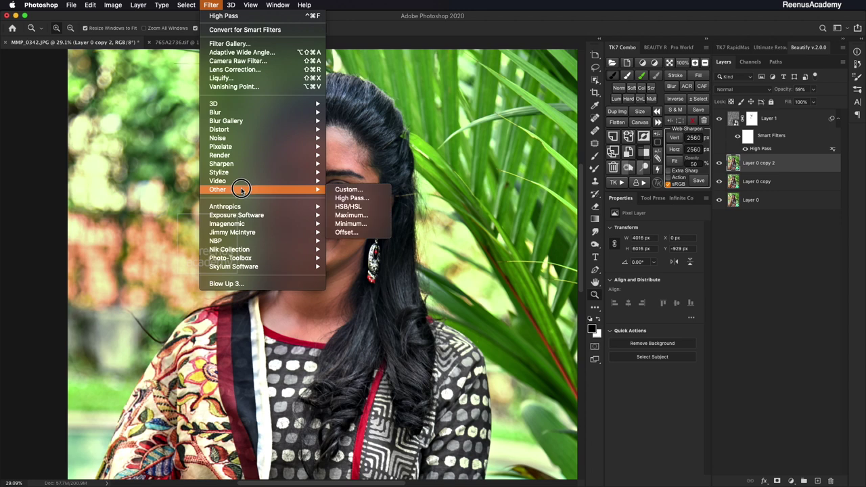
pyautogui.click(352, 198)
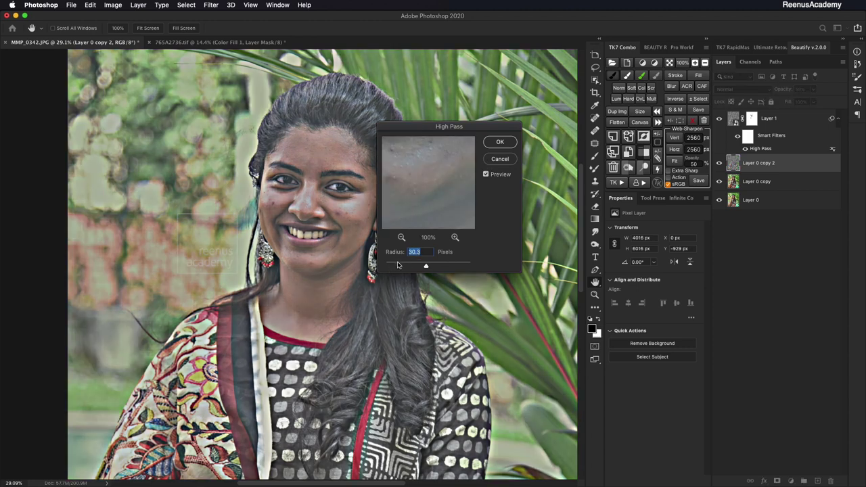
pyautogui.click(397, 265)
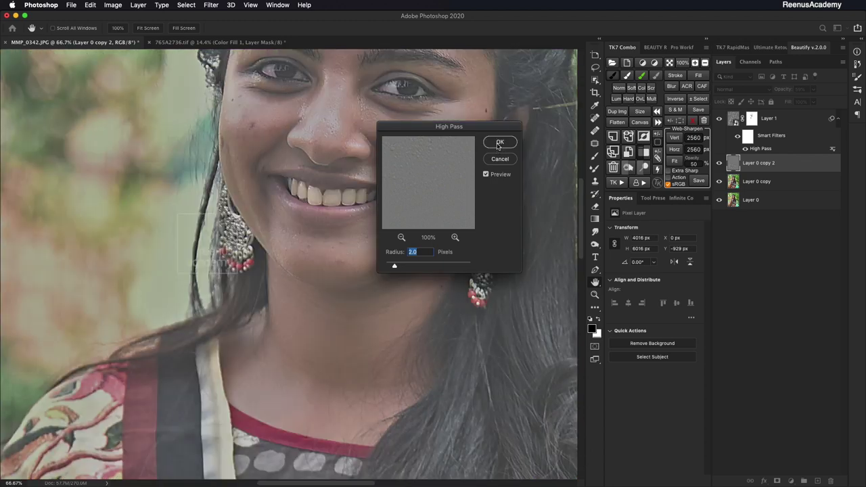
pyautogui.click(499, 143)
# Set the blend mode of Layer 0 copy 2 to Soft Light and compare the image with and without it
pyautogui.click(745, 90)
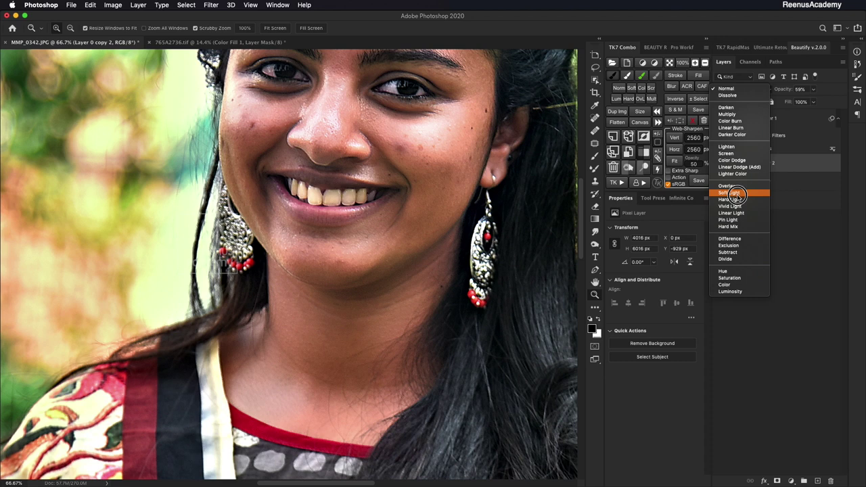
pyautogui.click(734, 194)
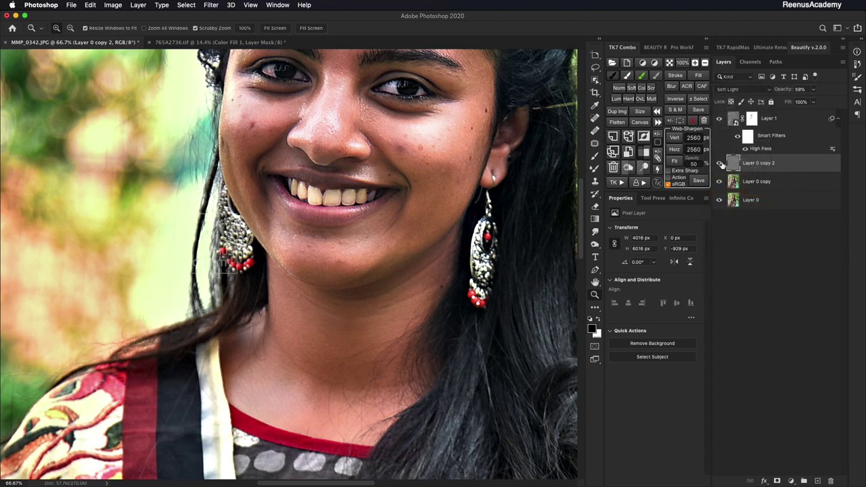
pyautogui.click(718, 163)
pyautogui.click(718, 164)
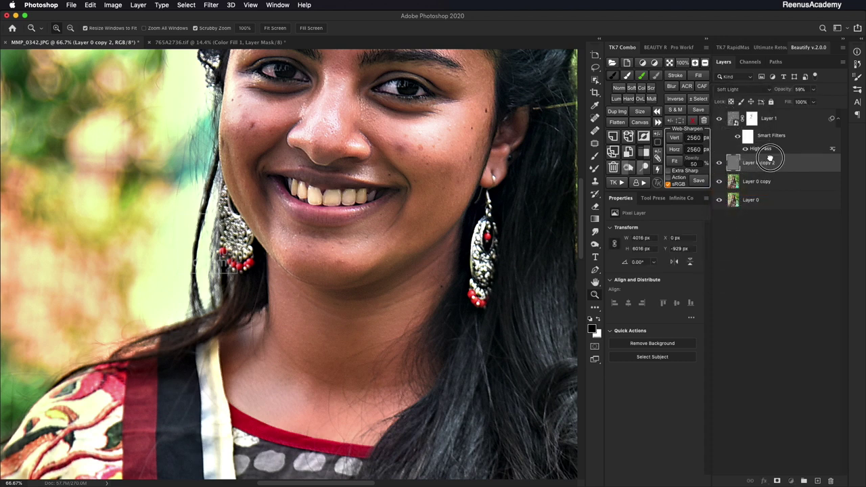
# Move Layer 0 copy 2 above Layer 1, and rename the two layers Sharpen and Dimension respectively
pyautogui.moveTo(770, 163); pyautogui.dragTo(768, 115)
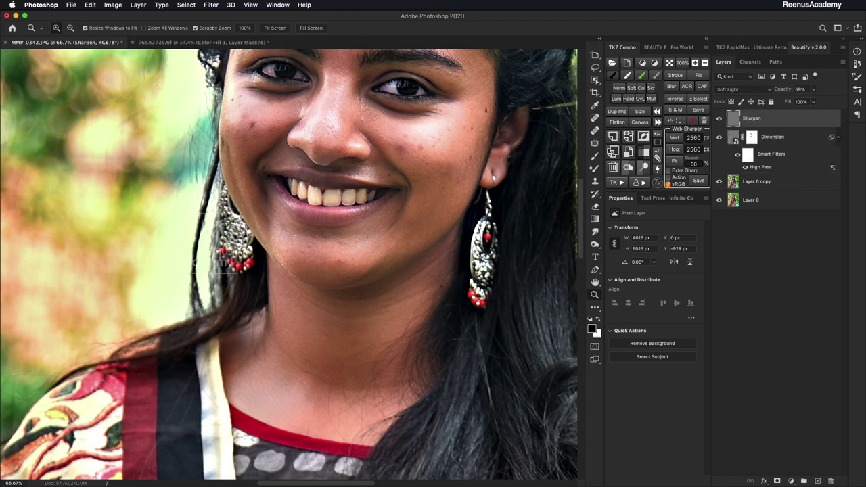
# Set the Sharpen layer's blend mode to Linear Light, with fill at 28% and opacity at 51%
pyautogui.click(750, 90)
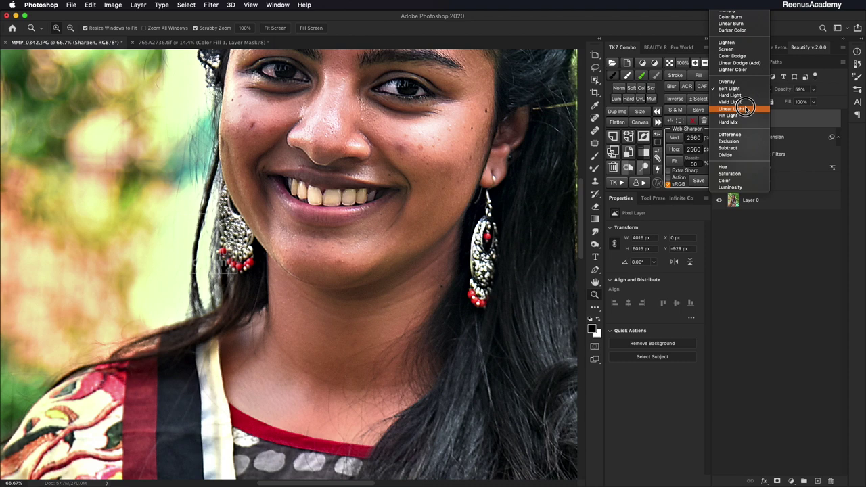
pyautogui.click(746, 109)
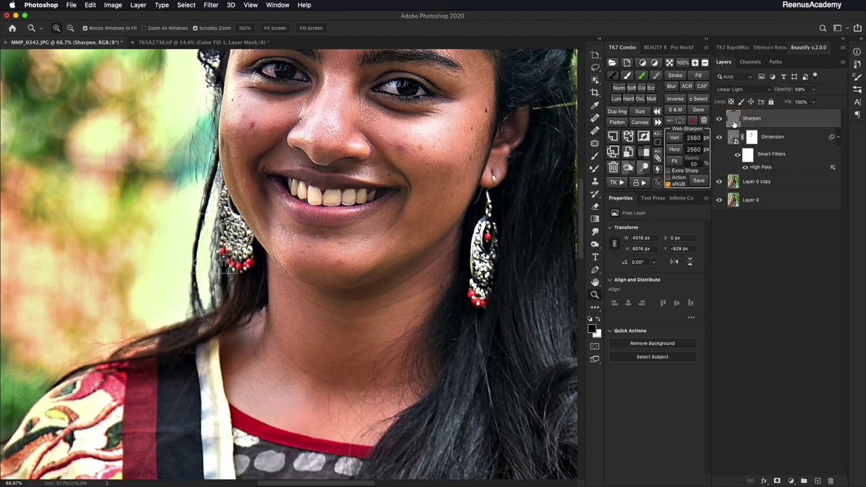
pyautogui.click(813, 102)
pyautogui.moveTo(812, 113); pyautogui.dragTo(785, 114)
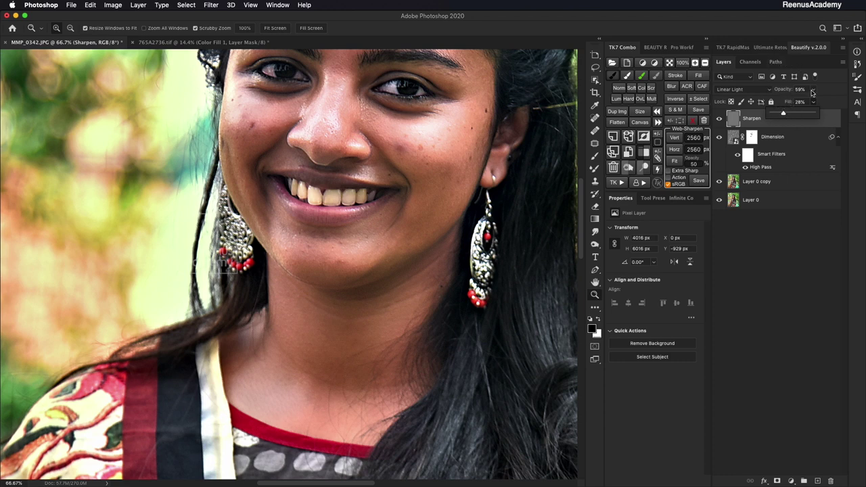
pyautogui.click(813, 91)
pyautogui.moveTo(813, 101); pyautogui.dragTo(810, 101)
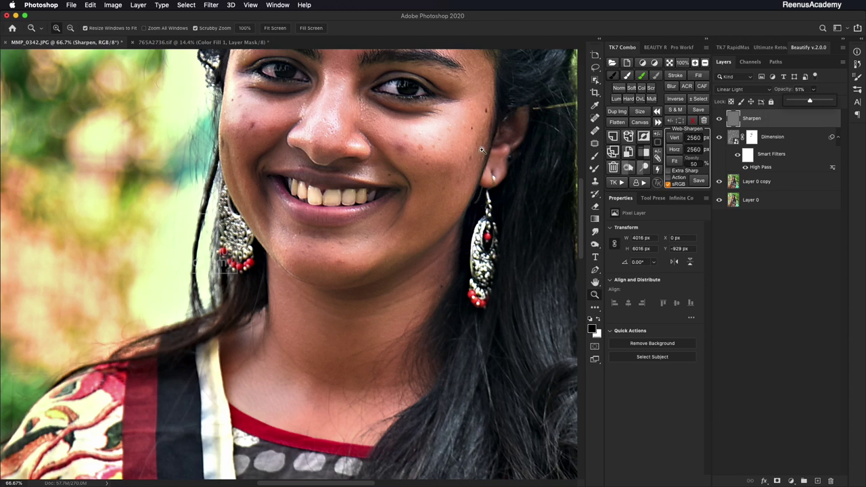
# Check the face up close and raise the Sharpen layer's fill to 58%
pyautogui.moveTo(343, 117); pyautogui.dragTo(371, 104)
pyautogui.moveTo(427, 194); pyautogui.dragTo(452, 175)
pyautogui.click(813, 101)
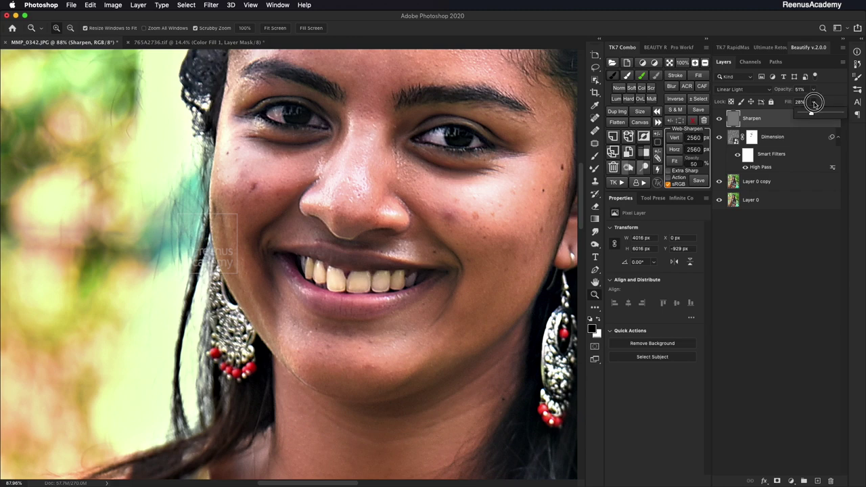
pyautogui.moveTo(811, 113); pyautogui.dragTo(824, 113)
# Compare the edited portrait with the original by repeatedly hiding and showing every layer except Layer 0
pyautogui.scroll(-3, 426, 193)
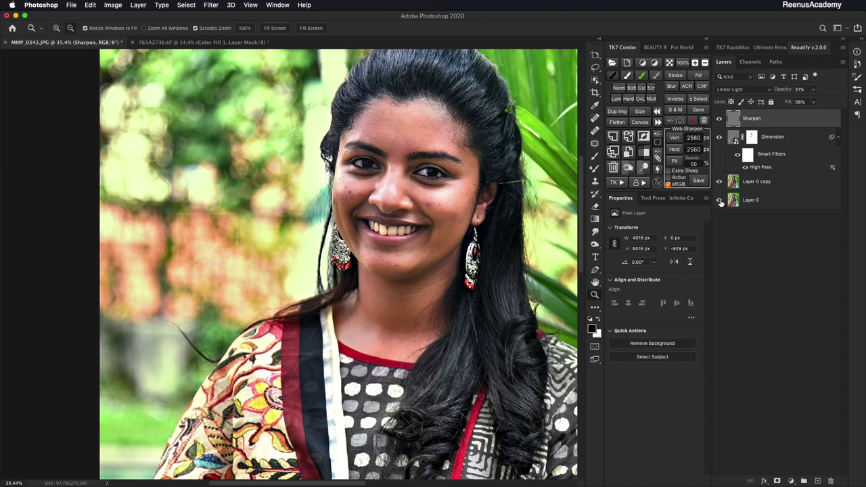
pyautogui.keyDown('alt'); pyautogui.click(720, 201); pyautogui.keyUp('alt')
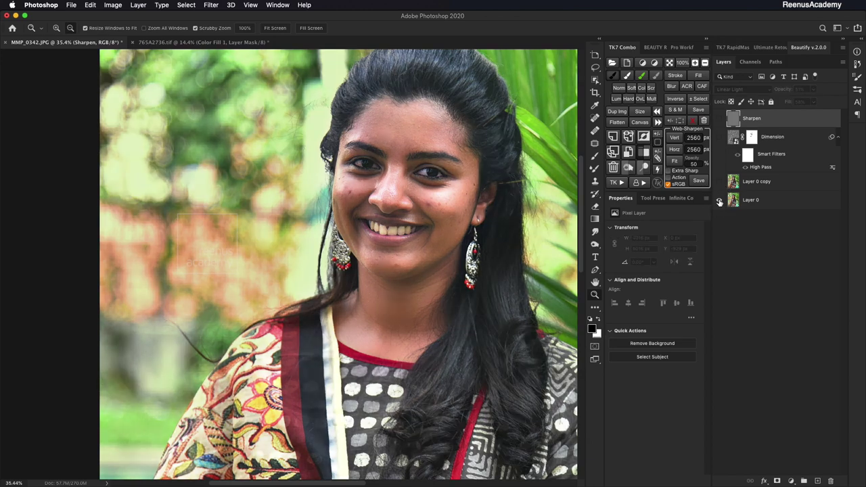
pyautogui.keyDown('alt'); pyautogui.click(720, 200); pyautogui.keyUp('alt')
pyautogui.keyDown('alt'); pyautogui.click(720, 200); pyautogui.keyUp('alt')
pyautogui.keyDown('alt'); pyautogui.click(720, 200); pyautogui.keyUp('alt')
pyautogui.keyDown('alt'); pyautogui.click(720, 200); pyautogui.keyUp('alt')
pyautogui.keyDown('alt'); pyautogui.click(720, 200); pyautogui.keyUp('alt')
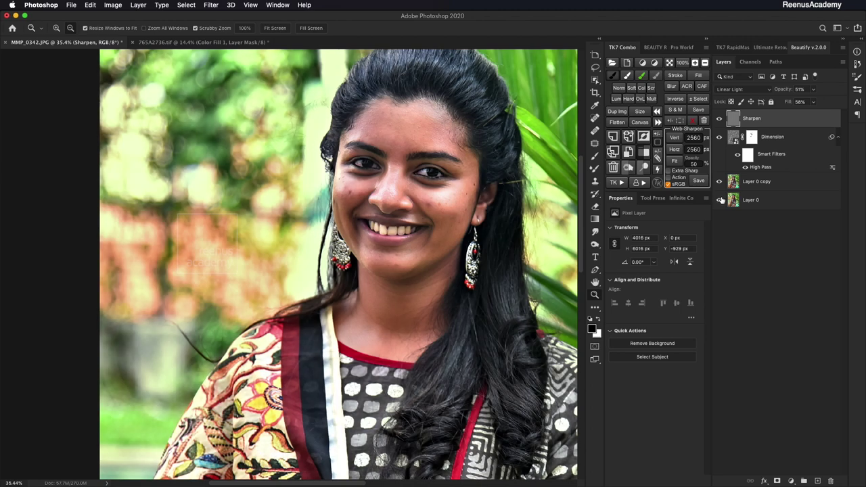
pyautogui.keyDown('alt'); pyautogui.click(720, 200); pyautogui.keyUp('alt')
pyautogui.keyDown('alt'); pyautogui.click(720, 200); pyautogui.keyUp('alt')
pyautogui.click(720, 200)
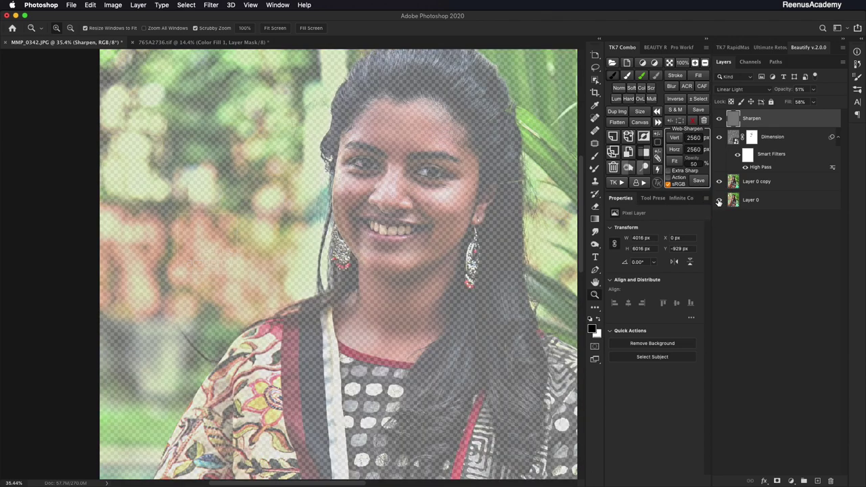
pyautogui.click(719, 202)
pyautogui.keyDown('alt'); pyautogui.click(719, 202); pyautogui.keyUp('alt')
pyautogui.keyDown('alt'); pyautogui.click(719, 202); pyautogui.keyUp('alt')
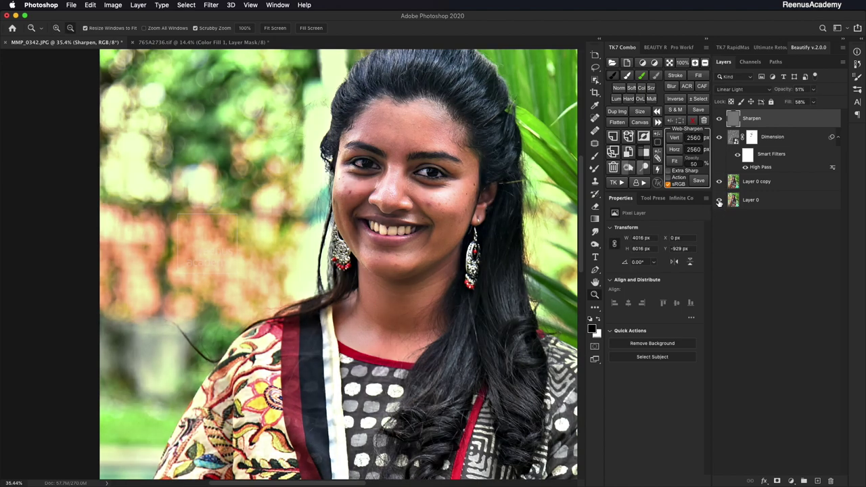
pyautogui.keyDown('alt'); pyautogui.click(719, 201); pyautogui.keyUp('alt')
pyautogui.keyDown('alt'); pyautogui.click(720, 201); pyautogui.keyUp('alt')
pyautogui.keyDown('alt'); pyautogui.click(719, 201); pyautogui.keyUp('alt')
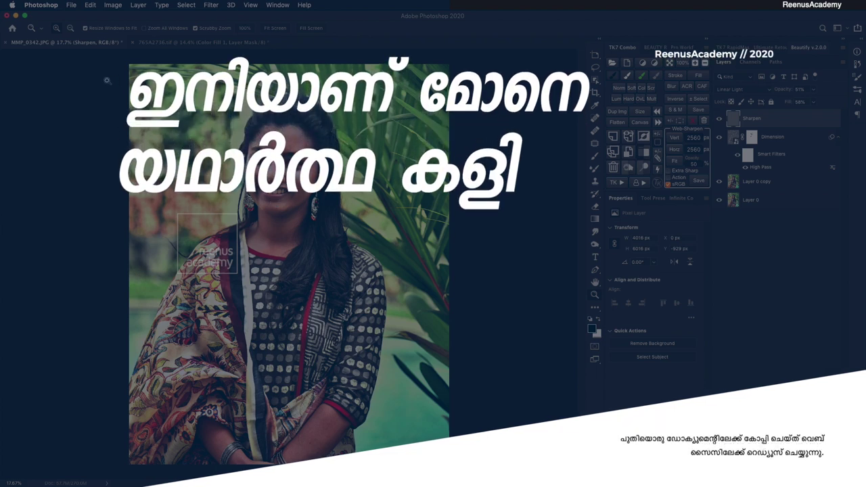
# Stamp all visible layers into a new layer at the top of the stack and rename it Final
pyautogui.press('super+0')
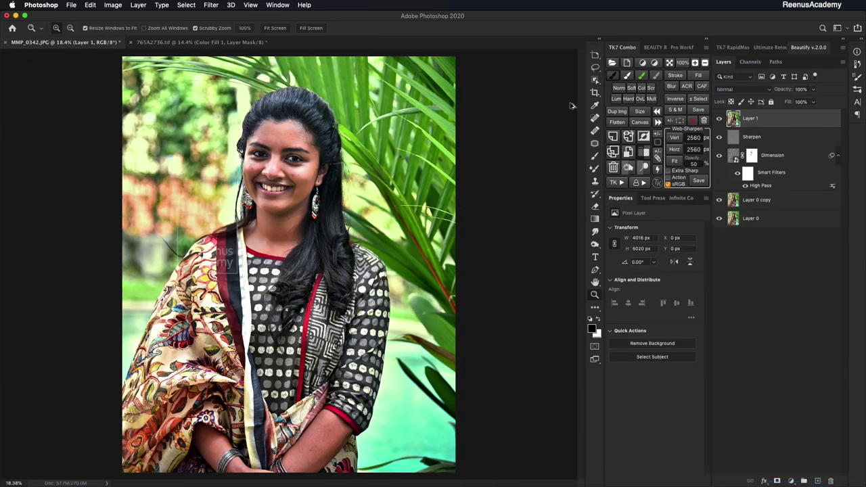
pyautogui.doubleClick(750, 118)
pyautogui.write('Final')
pyautogui.press('Return')
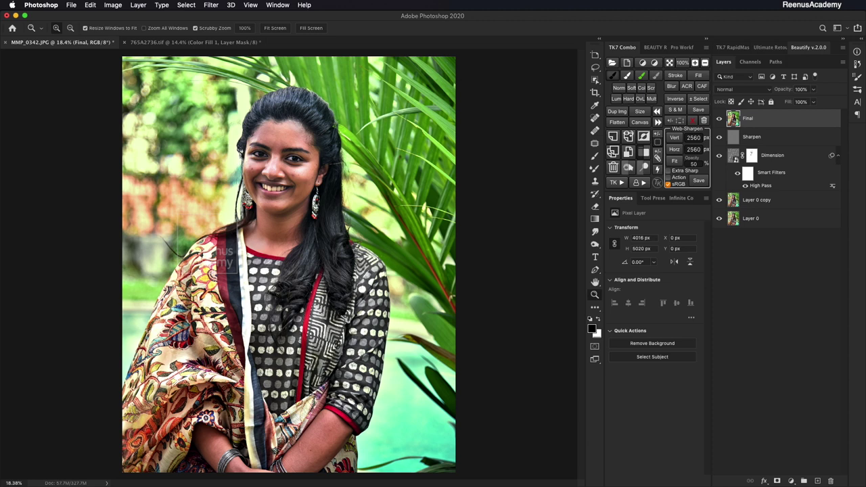
# Duplicate the Final layer into a new document, keeping the layer name Final
pyautogui.rightClick(750, 119)
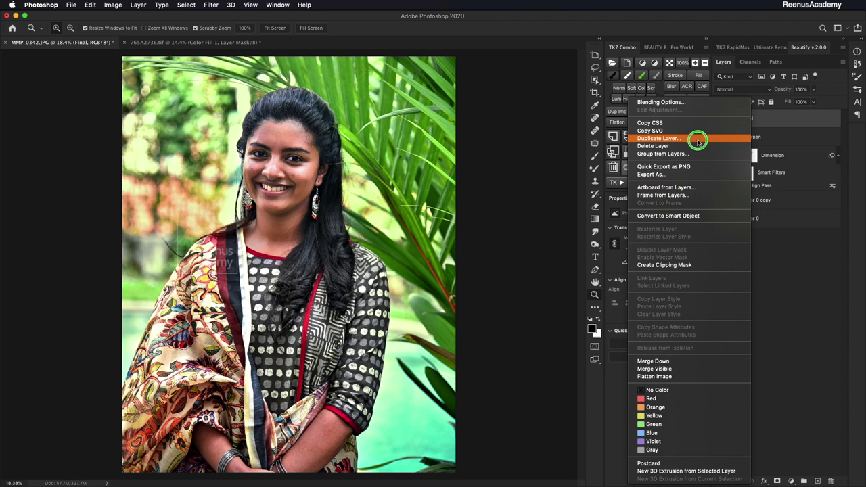
pyautogui.click(700, 140)
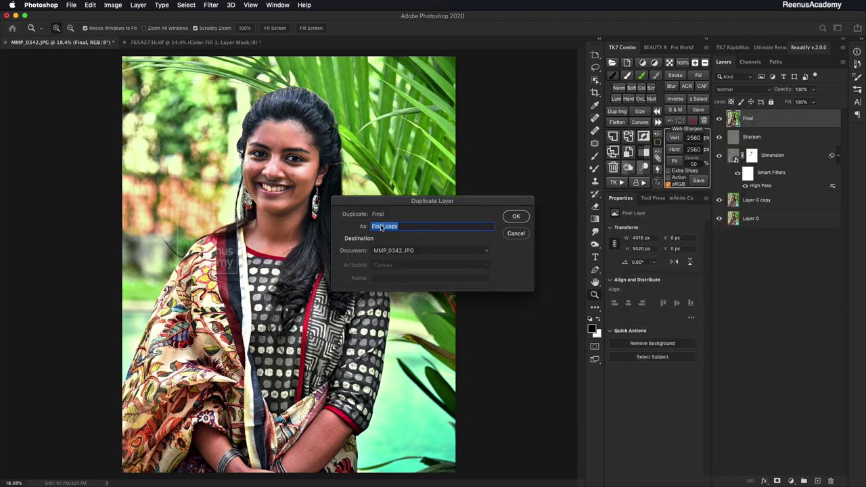
pyautogui.click(411, 251)
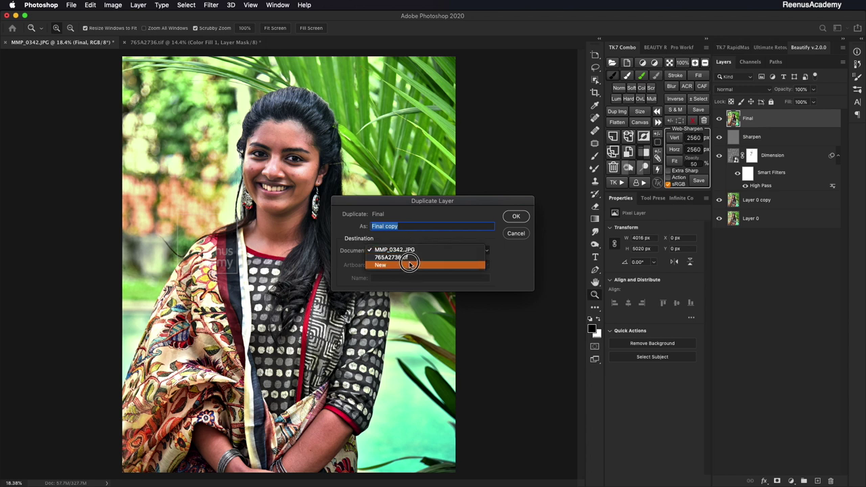
pyautogui.click(409, 265)
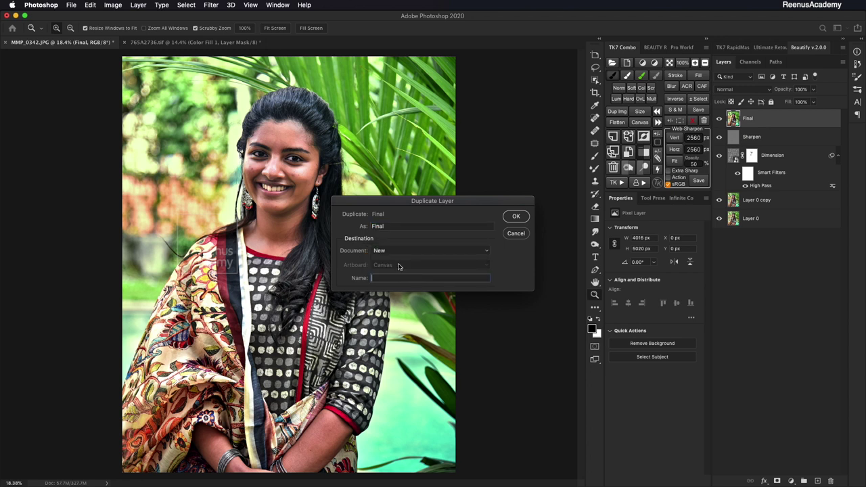
pyautogui.click(516, 216)
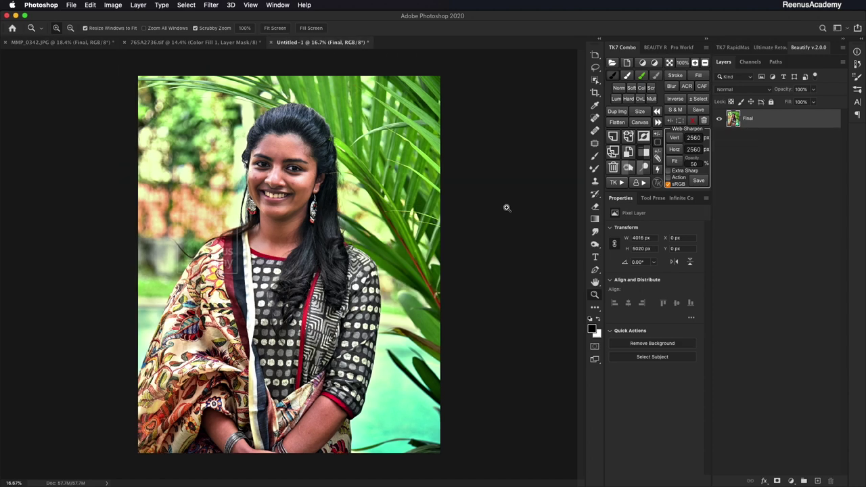
# Start resizing the new document's image with the width set to 1080 pixels, keeping proportions linked
pyautogui.moveTo(280, 173); pyautogui.dragTo(297, 174)
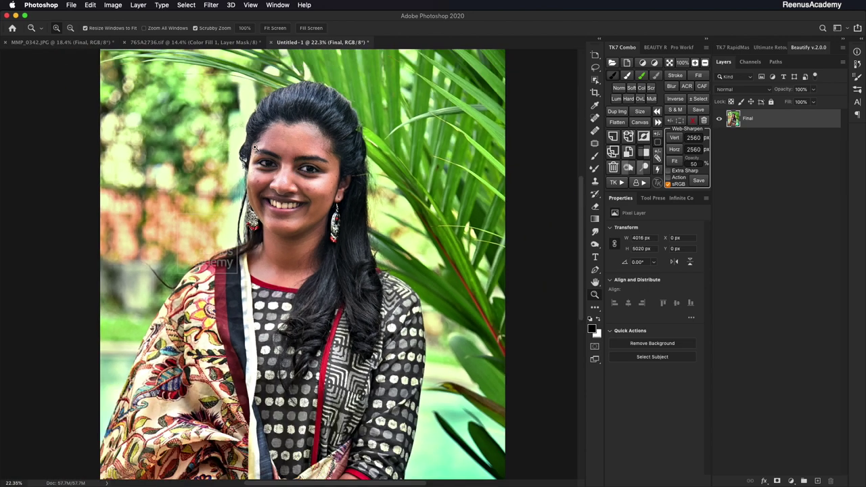
pyautogui.press('alt')
pyautogui.hotkey('ctrl', 'alt', 'i')
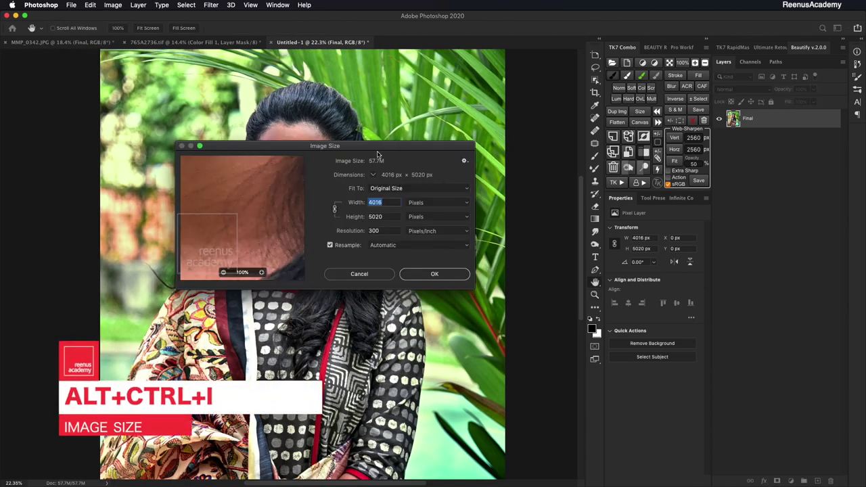
pyautogui.moveTo(394, 145); pyautogui.dragTo(525, 154)
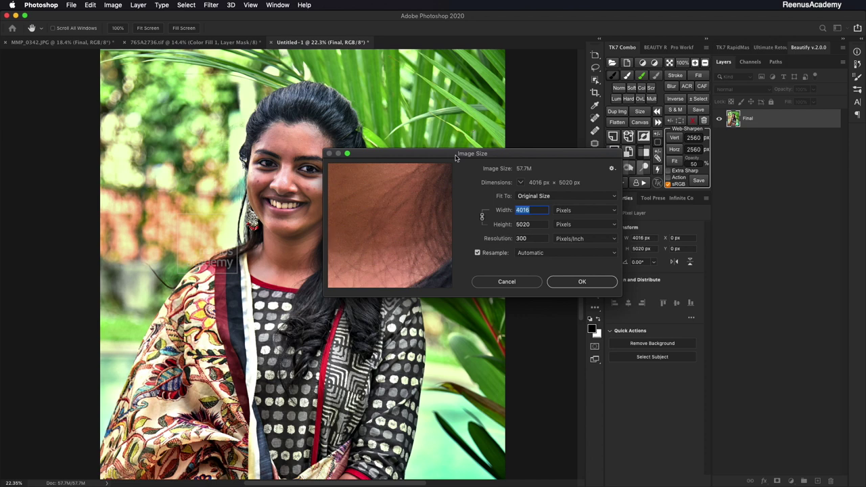
pyautogui.write('1080')
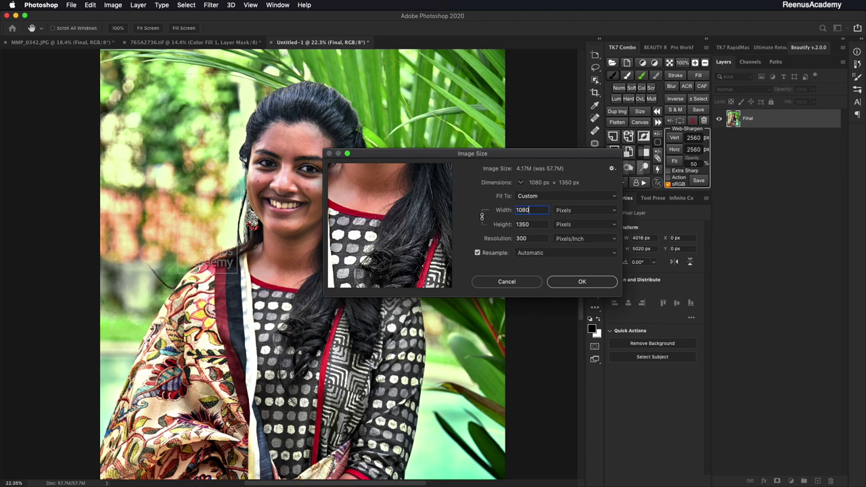
pyautogui.moveTo(473, 153); pyautogui.dragTo(519, 157)
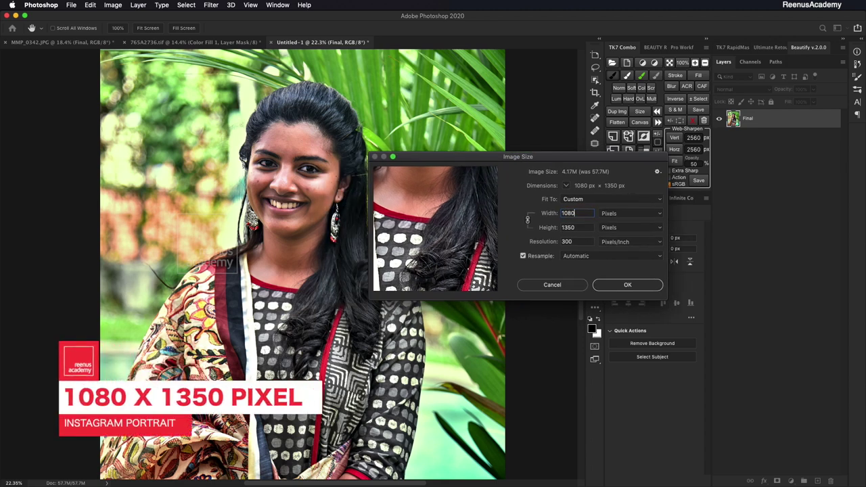
# Try an image width of 880 pixels, return it to 1080 pixels and apply the resize
pyautogui.press('super+a')
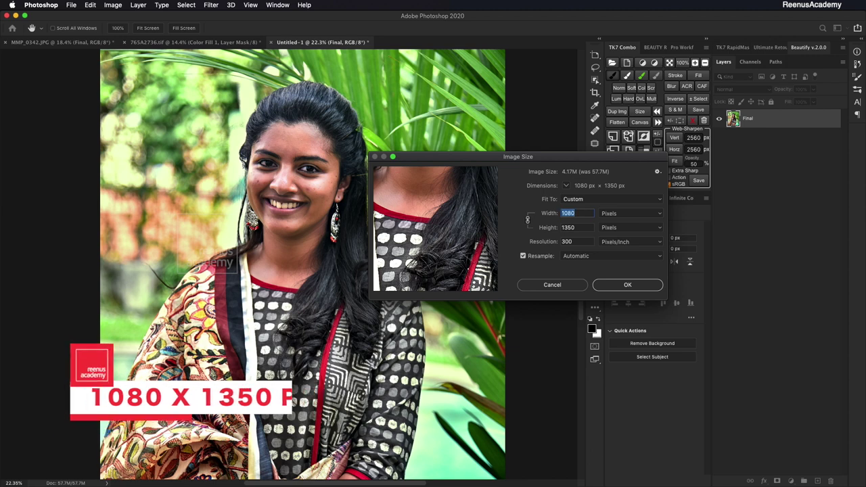
pyautogui.write('880')
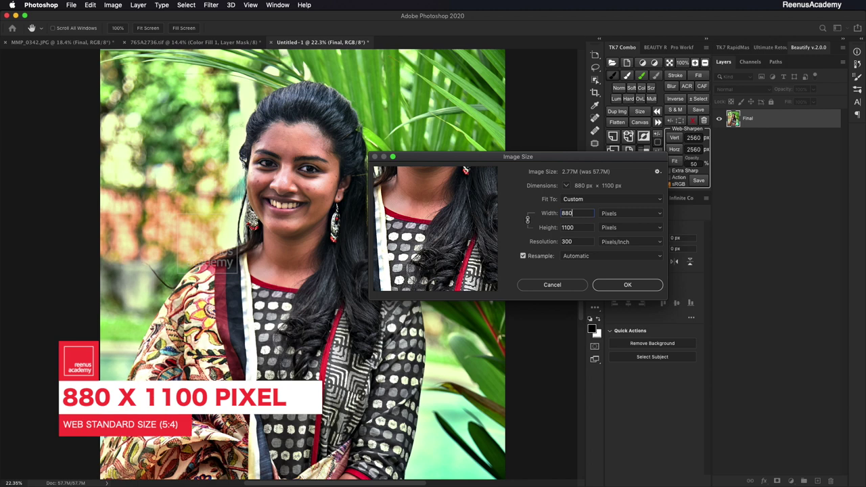
pyautogui.press('super+a')
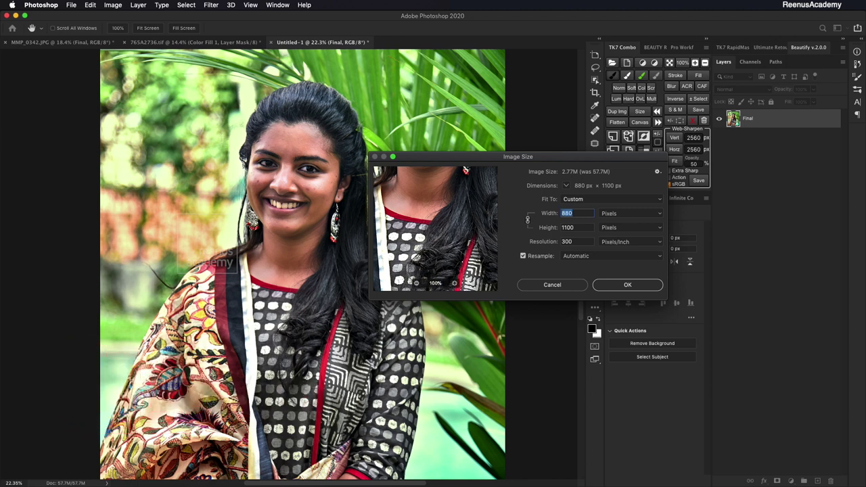
pyautogui.write('10')
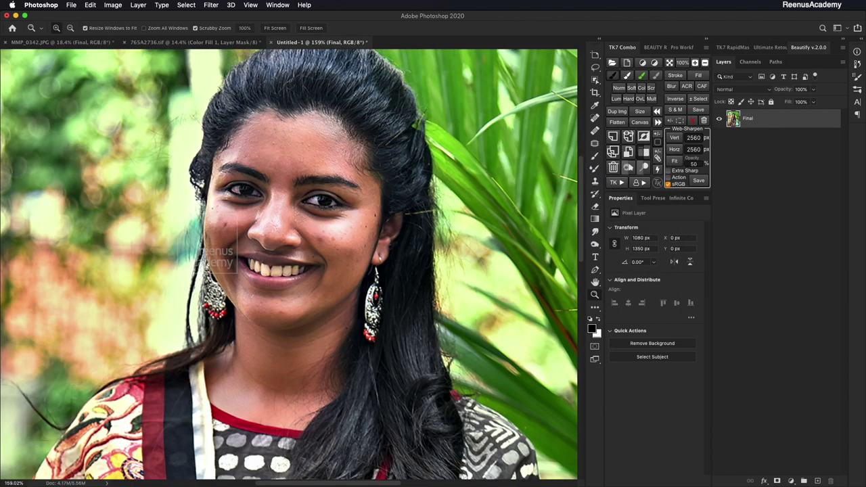
# Duplicate the resized Final layer and apply a High Pass filter with a radius of 0.6 pixels to the copy
pyautogui.moveTo(261, 226); pyautogui.dragTo(302, 227)
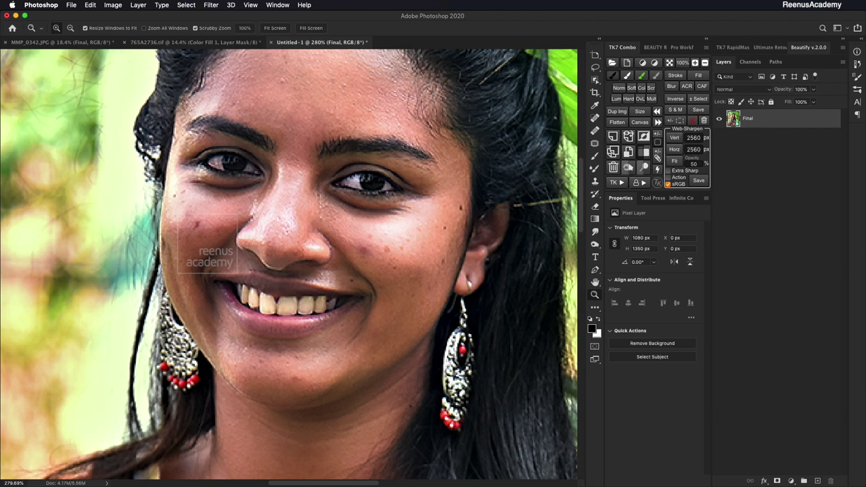
pyautogui.press('super+j')
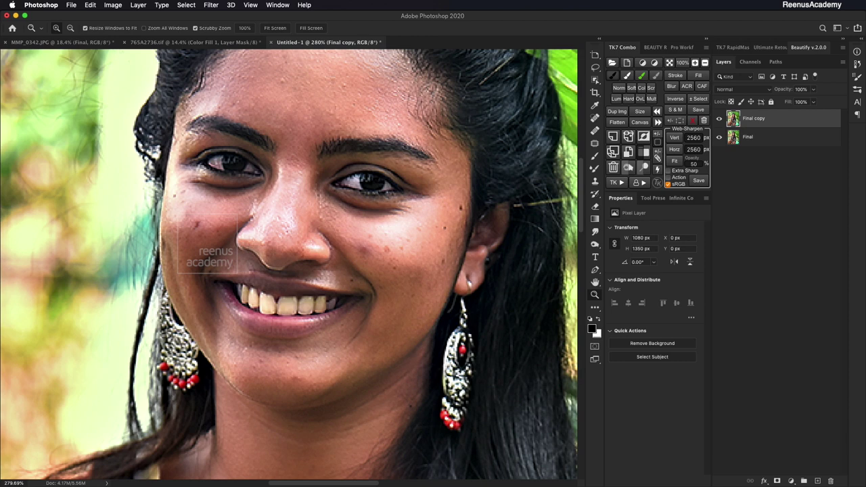
pyautogui.click(212, 4)
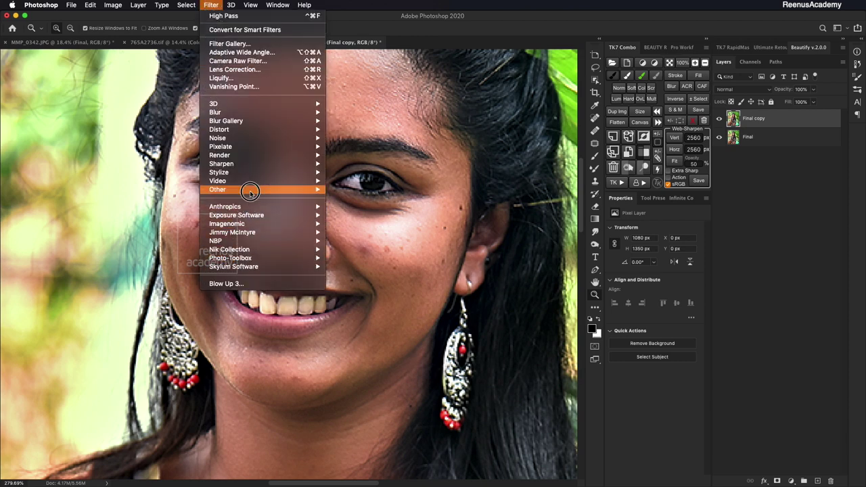
pyautogui.moveTo(268, 191)
pyautogui.click(352, 198)
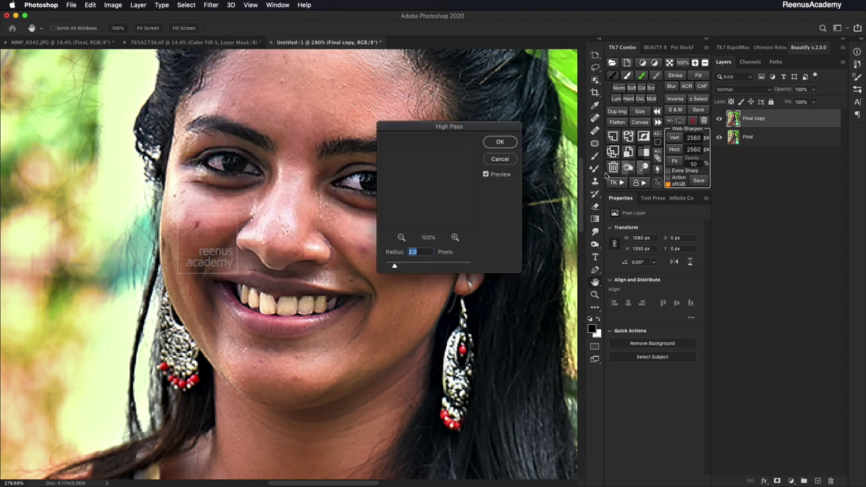
pyautogui.moveTo(456, 129); pyautogui.dragTo(507, 119)
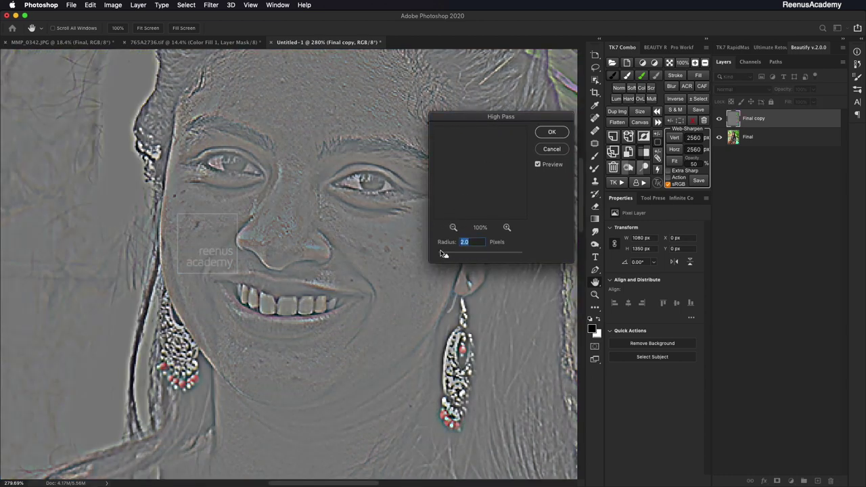
pyautogui.moveTo(444, 256); pyautogui.dragTo(440, 258)
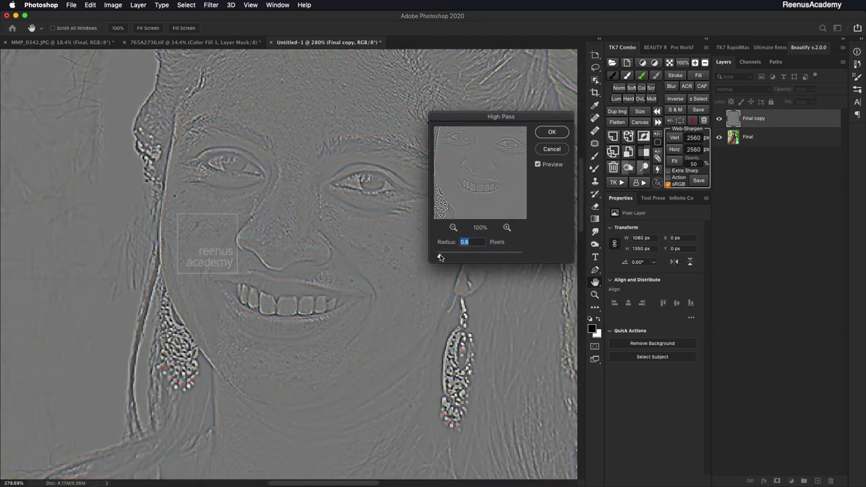
pyautogui.click(553, 133)
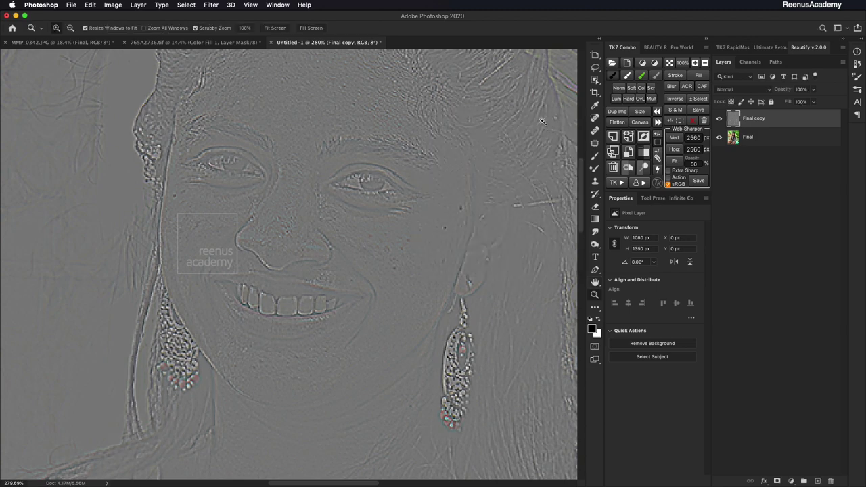
# Set the Final copy layer's blend mode to Overlay and lower its opacity to 41%
pyautogui.click(748, 90)
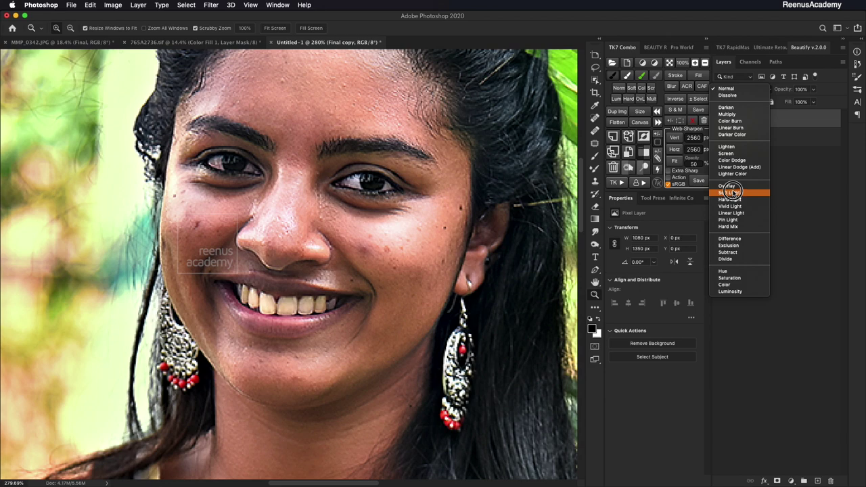
pyautogui.click(727, 186)
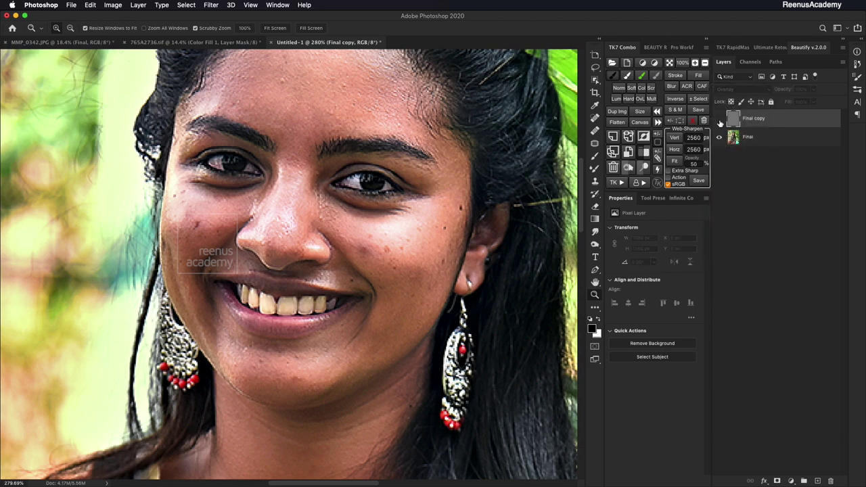
pyautogui.moveTo(292, 250); pyautogui.dragTo(317, 235)
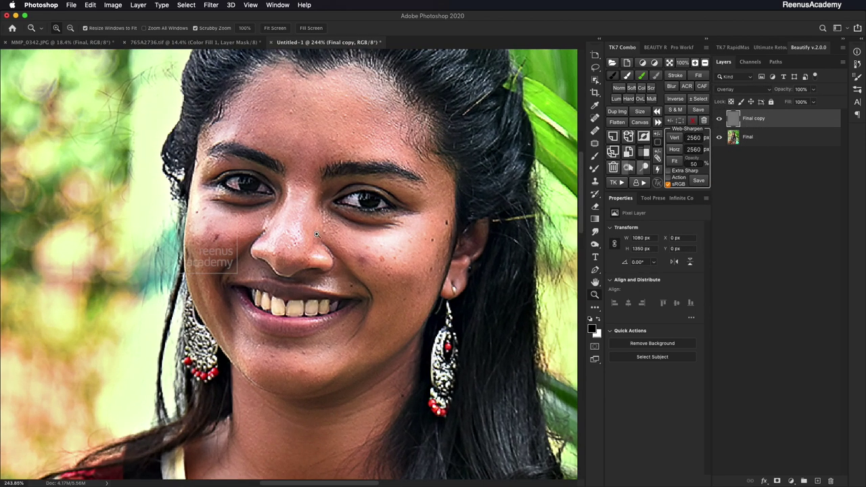
pyautogui.click(812, 90)
pyautogui.moveTo(804, 101); pyautogui.dragTo(790, 101)
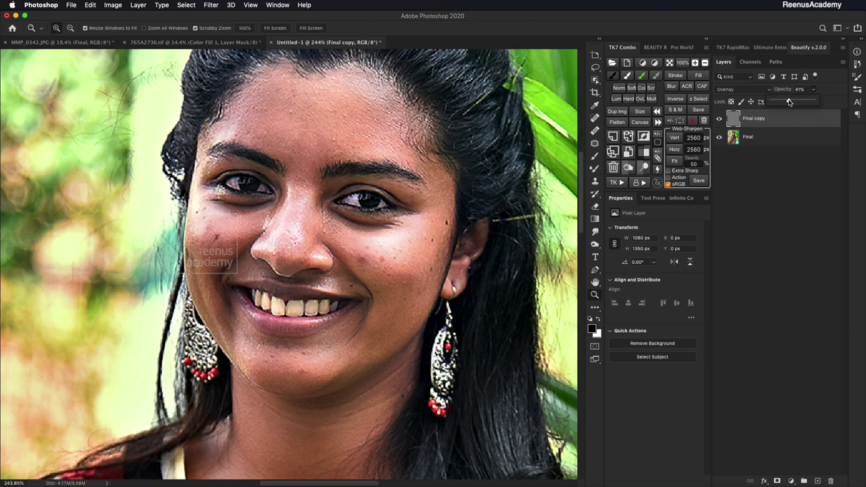
# Try the plain Sharpen filter on the Final layer with Final copy hidden, undo it and show Final copy again
pyautogui.click(719, 119)
pyautogui.click(758, 140)
pyautogui.click(211, 6)
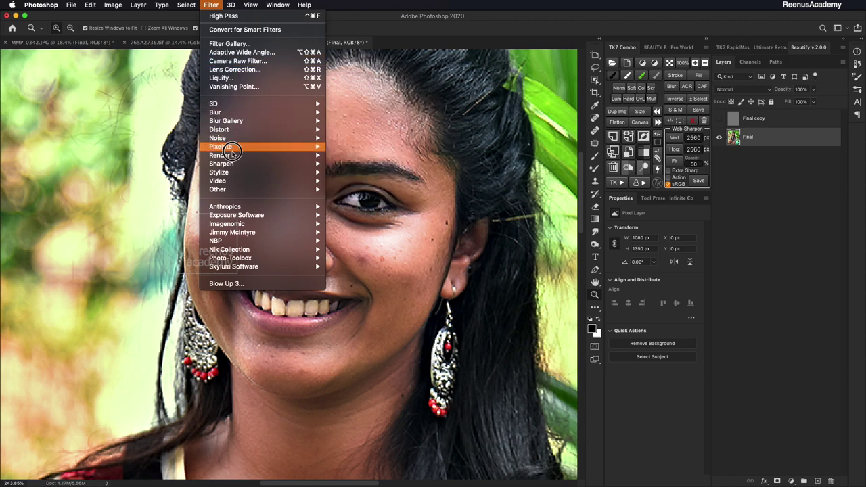
pyautogui.moveTo(230, 164)
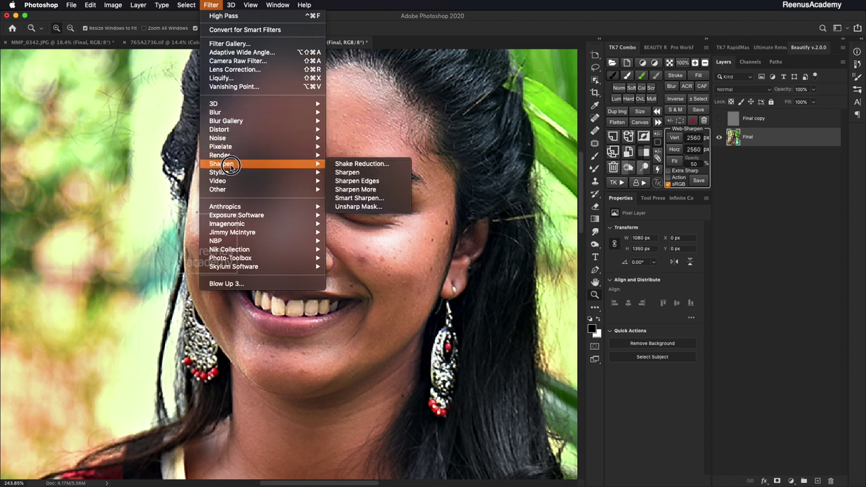
pyautogui.click(370, 173)
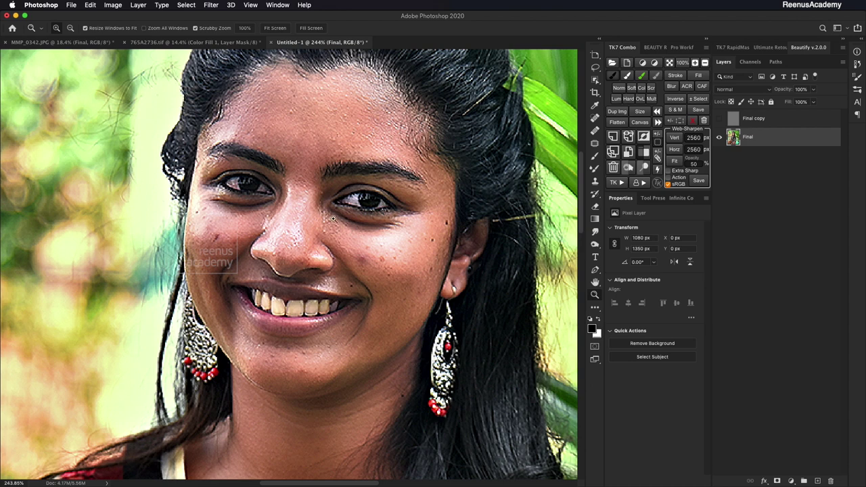
pyautogui.press('super+z')
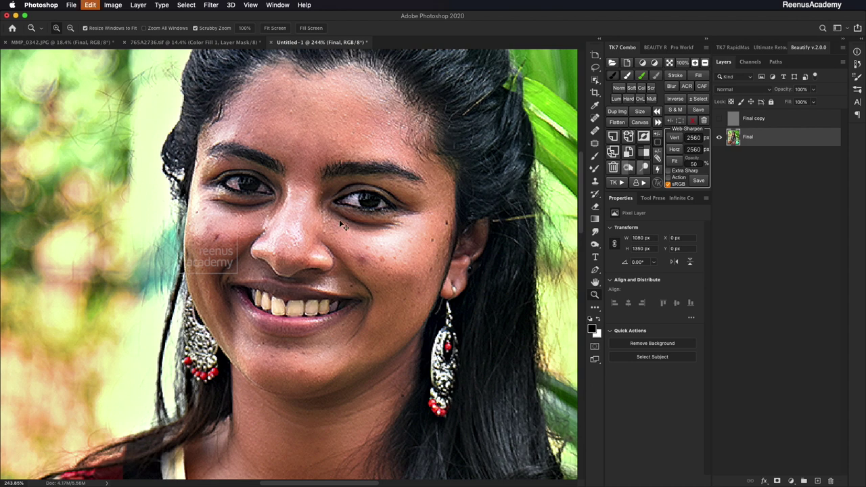
pyautogui.click(755, 123)
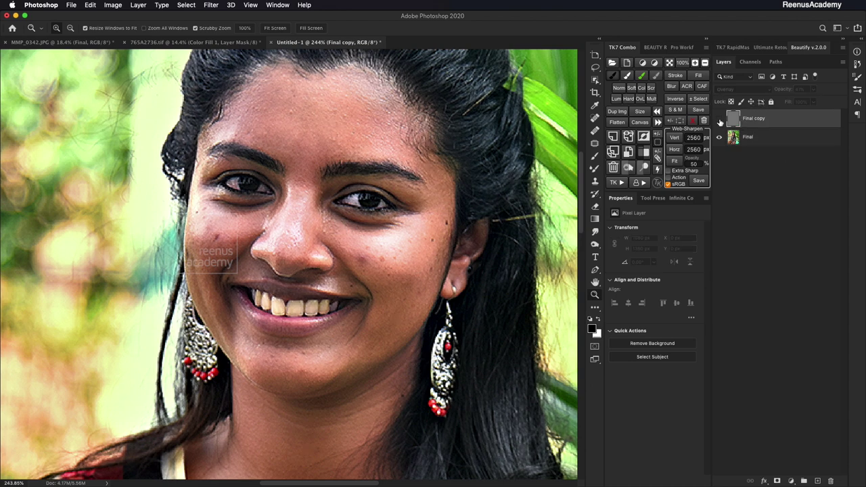
pyautogui.click(719, 119)
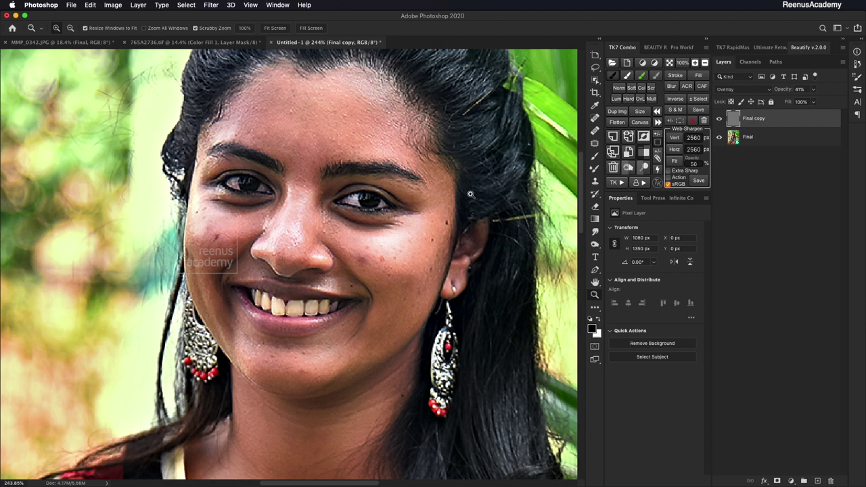
# Add a white layer mask to the Final copy layer
pyautogui.moveTo(451, 184); pyautogui.dragTo(440, 184)
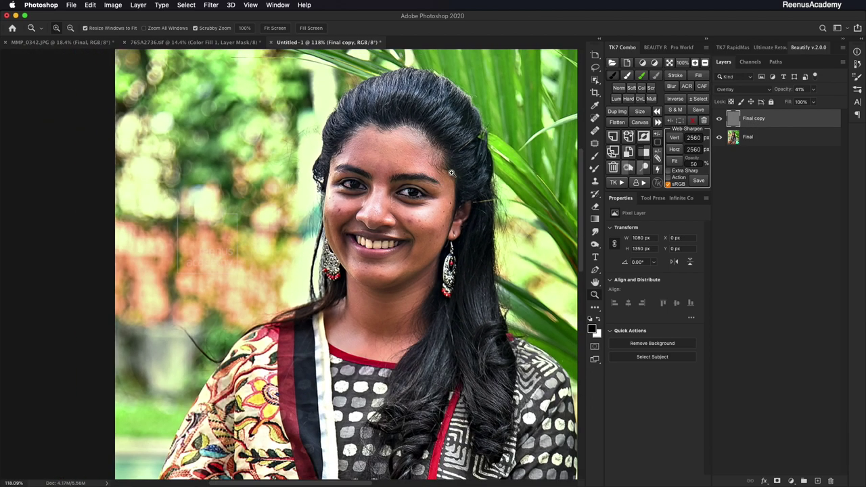
pyautogui.moveTo(421, 192); pyautogui.dragTo(442, 196)
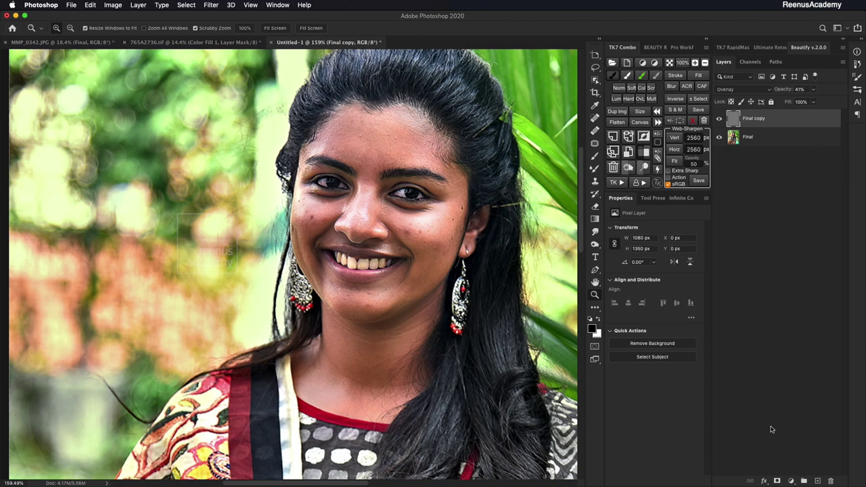
pyautogui.click(779, 480)
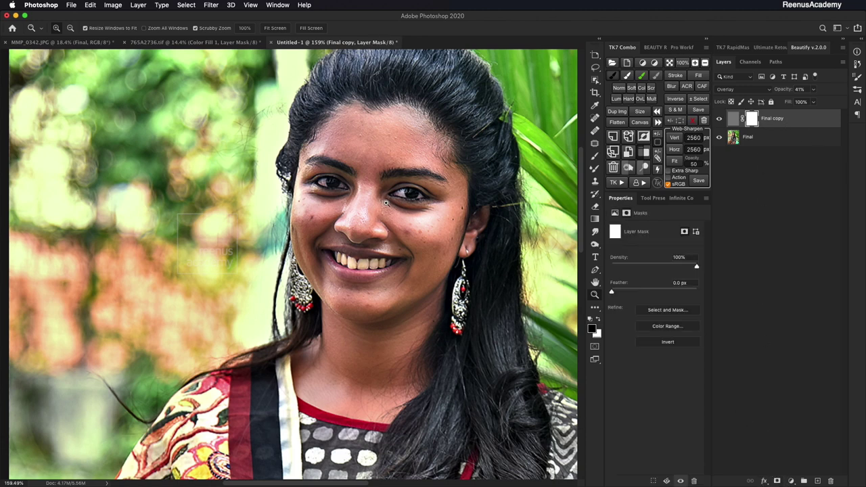
pyautogui.moveTo(384, 207); pyautogui.dragTo(405, 222)
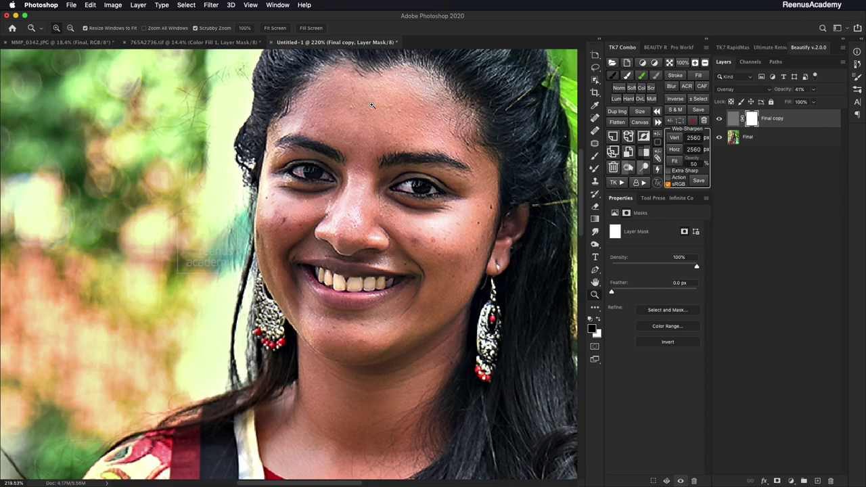
pyautogui.press('super+0')
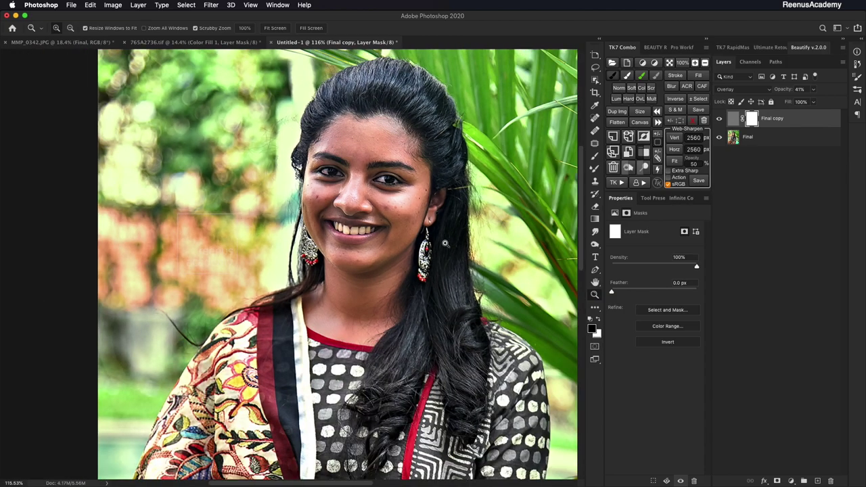
pyautogui.moveTo(418, 227); pyautogui.dragTo(432, 194)
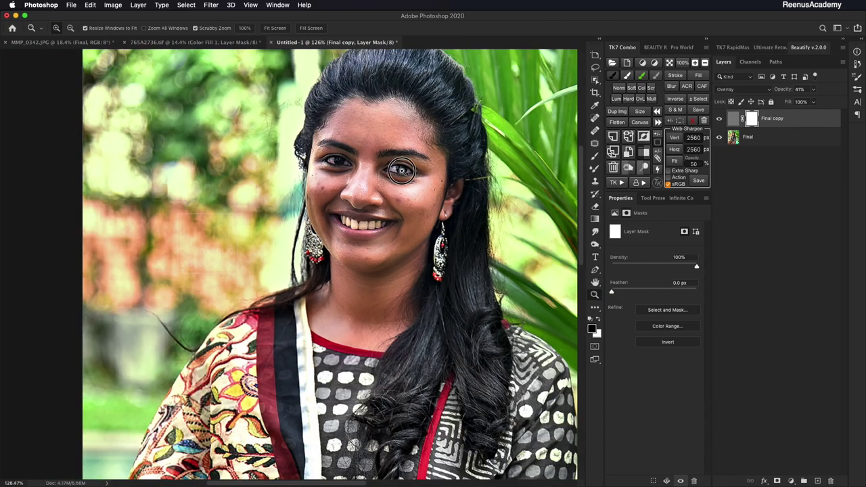
pyautogui.moveTo(402, 171); pyautogui.dragTo(430, 189)
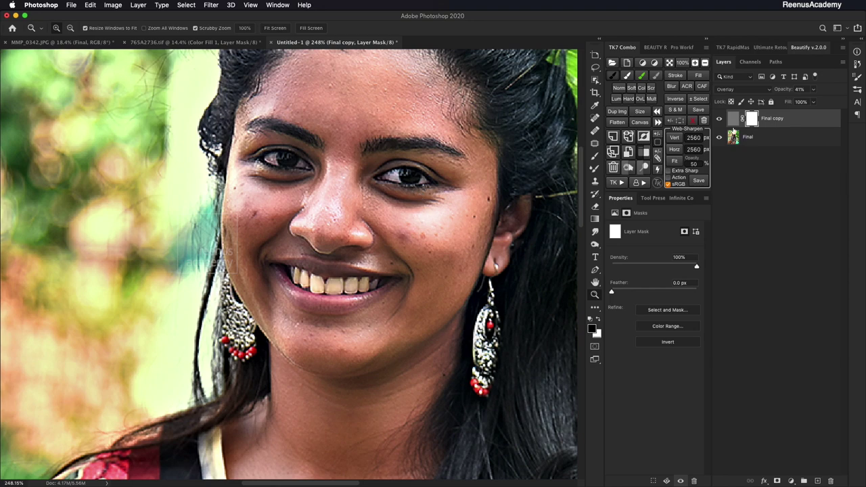
pyautogui.moveTo(387, 209); pyautogui.dragTo(361, 211)
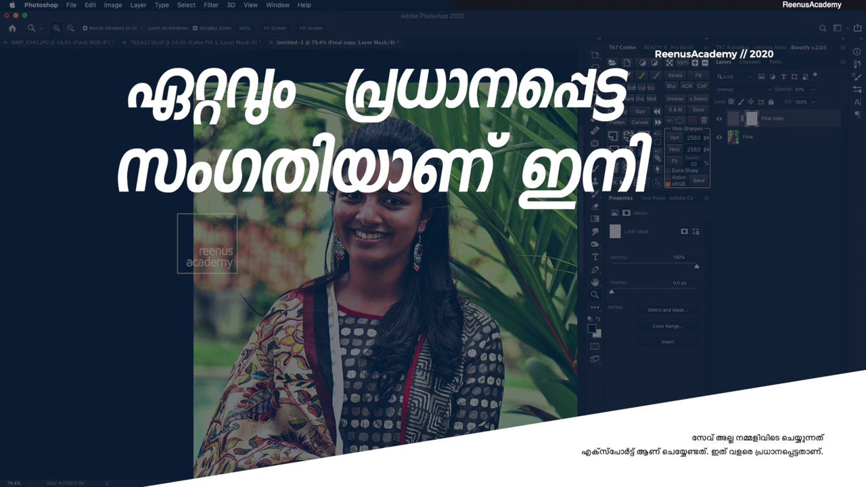
pyautogui.moveTo(394, 202); pyautogui.dragTo(402, 208)
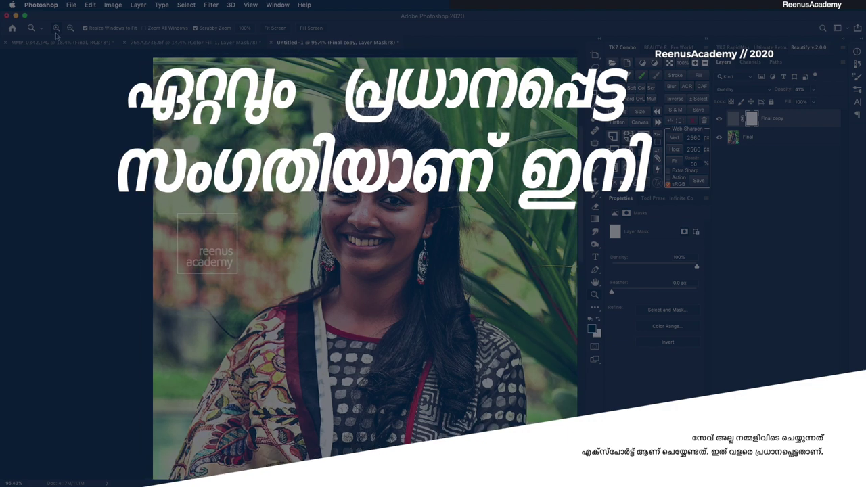
# Start a Save for Web (Legacy) export as JPEG and set the compression quality to Maximum
pyautogui.click(71, 5)
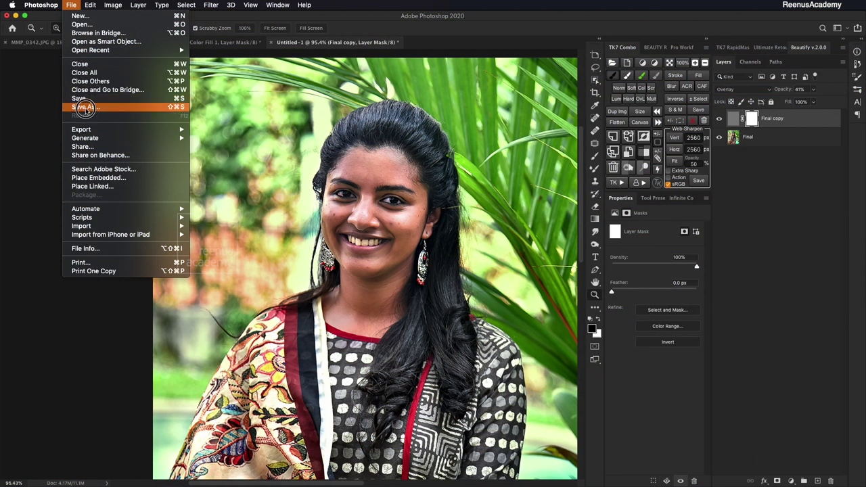
pyautogui.moveTo(85, 130)
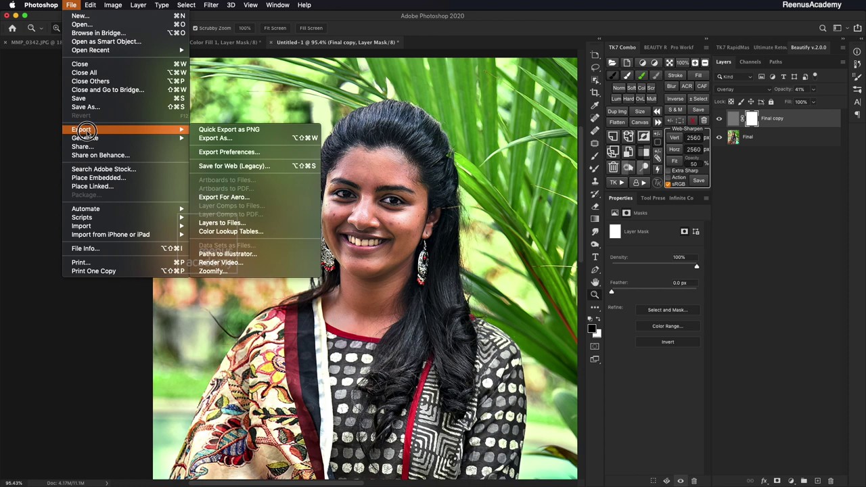
pyautogui.click(249, 167)
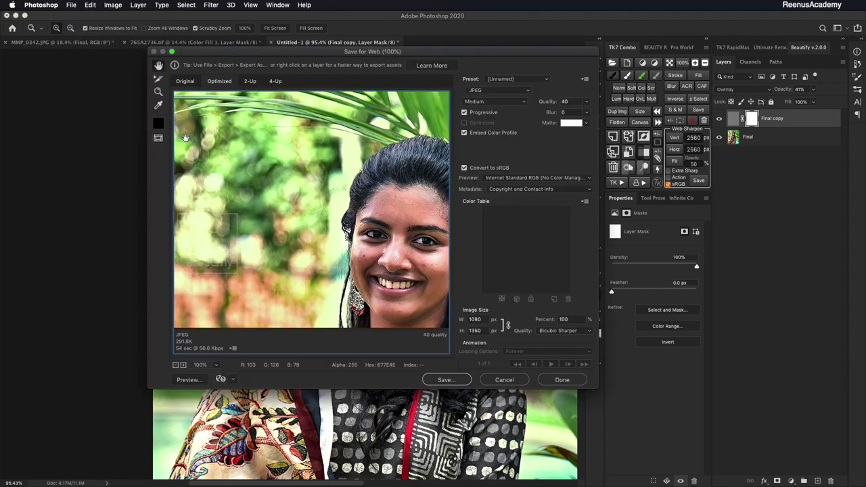
pyautogui.moveTo(399, 215); pyautogui.dragTo(362, 183)
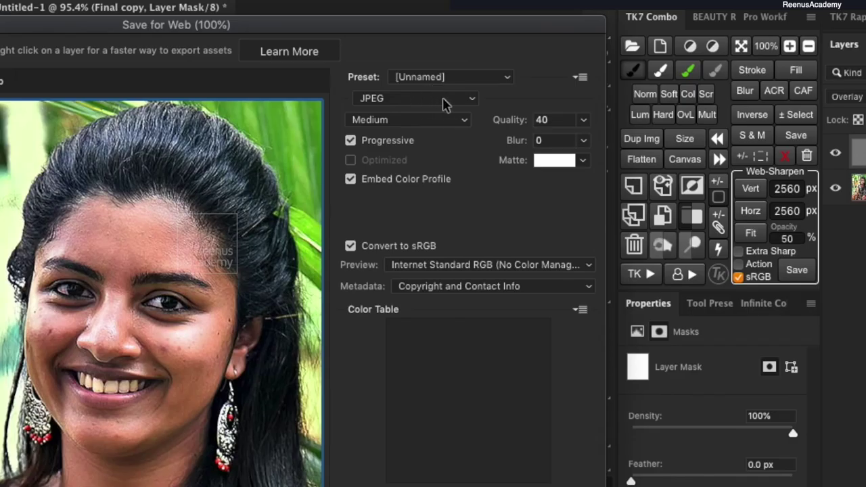
pyautogui.click(465, 120)
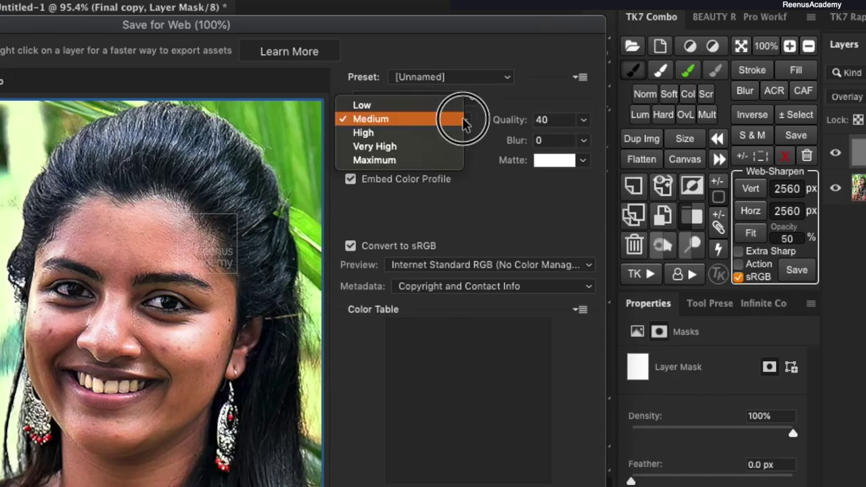
pyautogui.click(433, 160)
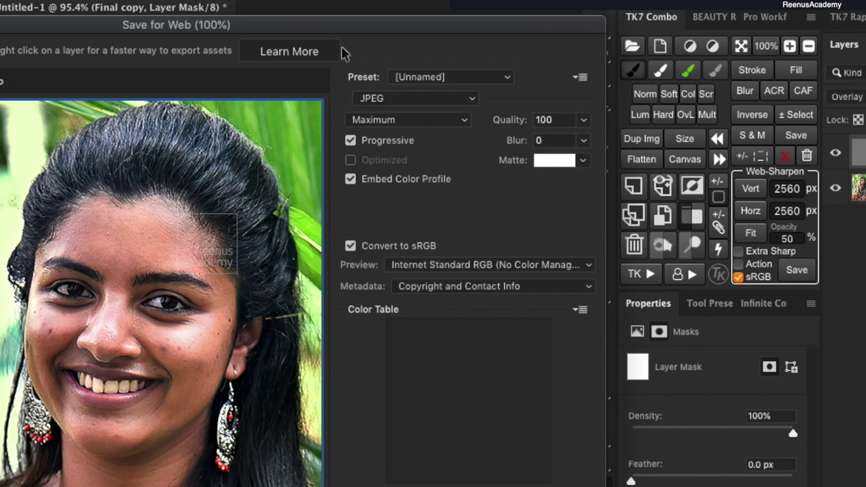
pyautogui.moveTo(358, 29); pyautogui.dragTo(354, 58)
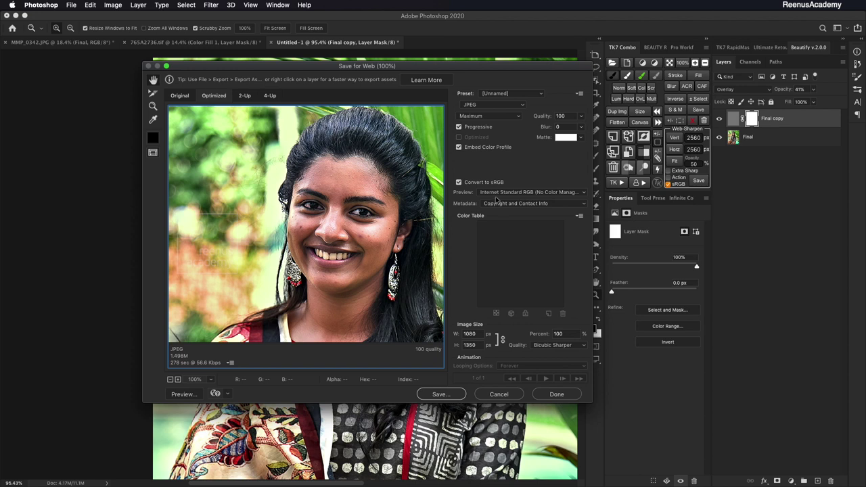
# Keep the export preview as Internet Standard RGB (No Color Management) and the file format as JPEG
pyautogui.click(561, 193)
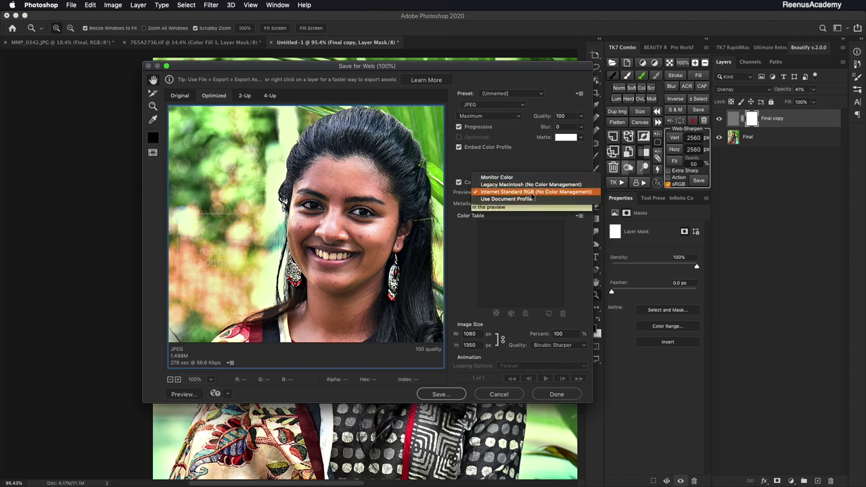
pyautogui.click(535, 193)
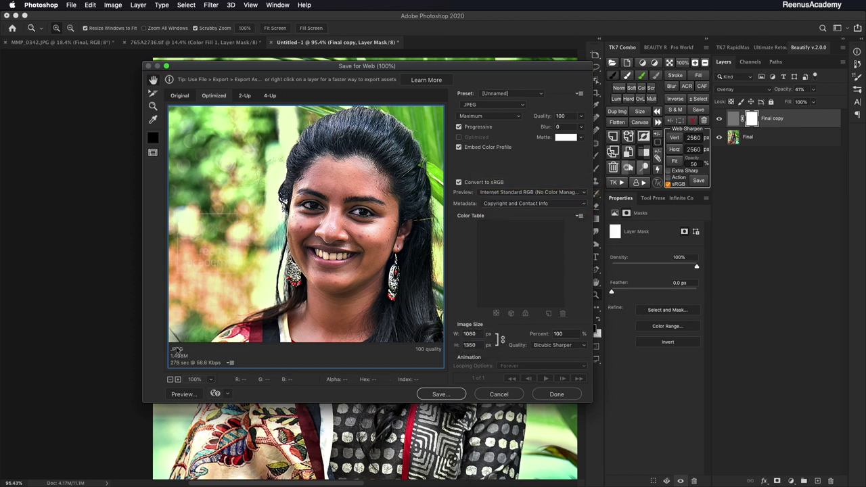
pyautogui.moveTo(338, 183); pyautogui.dragTo(346, 164)
pyautogui.click(507, 108)
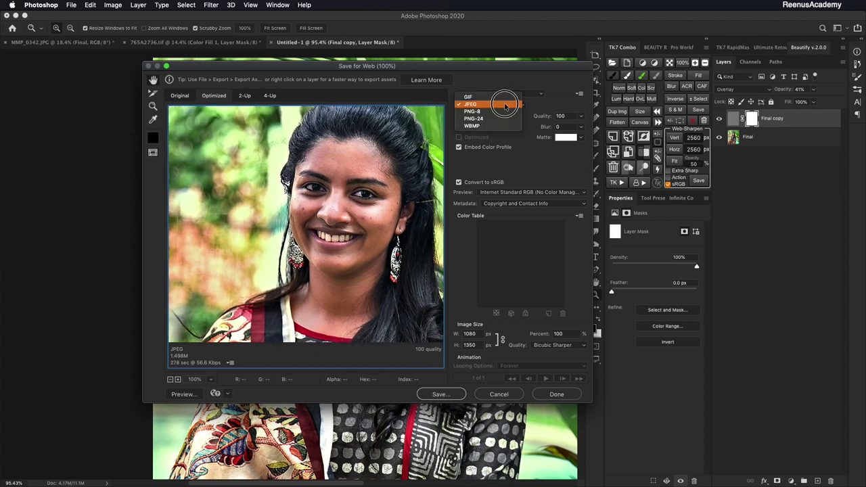
pyautogui.click(504, 105)
# Set the export's image size quality to Bicubic Smoother and compare original and optimized versions side by side at 200%
pyautogui.moveTo(347, 211)
pyautogui.mouseDown()
pyautogui.moveTo(351, 157)
pyautogui.moveTo(357, 219)
pyautogui.mouseUp()
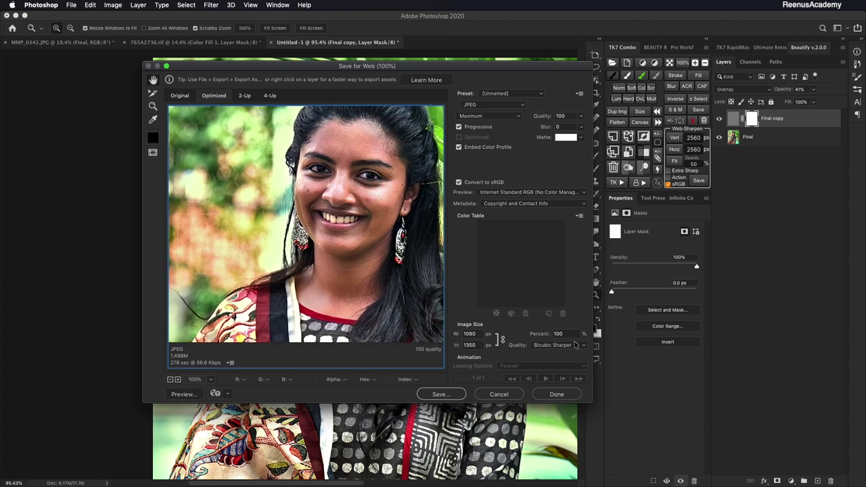
pyautogui.click(575, 345)
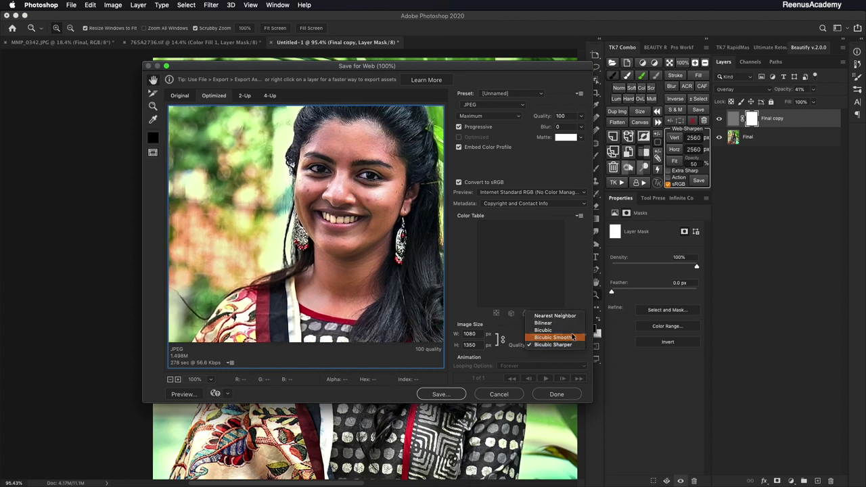
pyautogui.click(573, 337)
pyautogui.moveTo(356, 189); pyautogui.dragTo(332, 226)
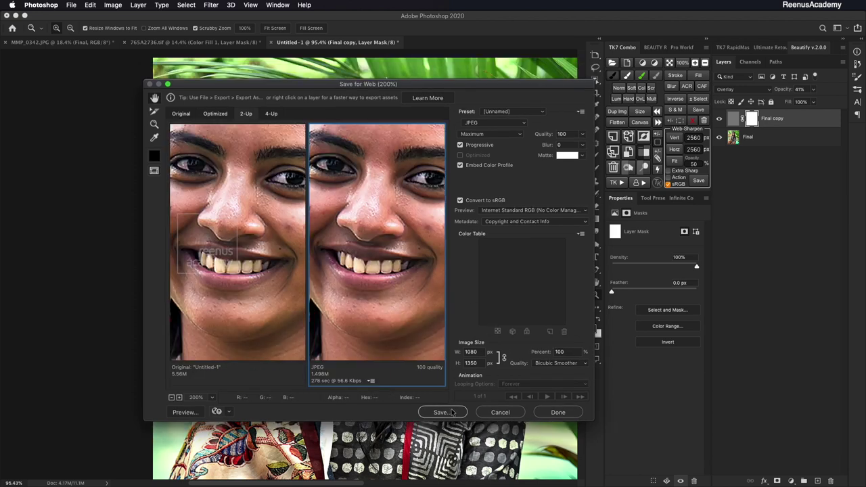
# Save the optimized JPEG as Untitled-1.jpg, browsing the local and cloud folders and choosing Desktop as the destination
pyautogui.click(452, 412)
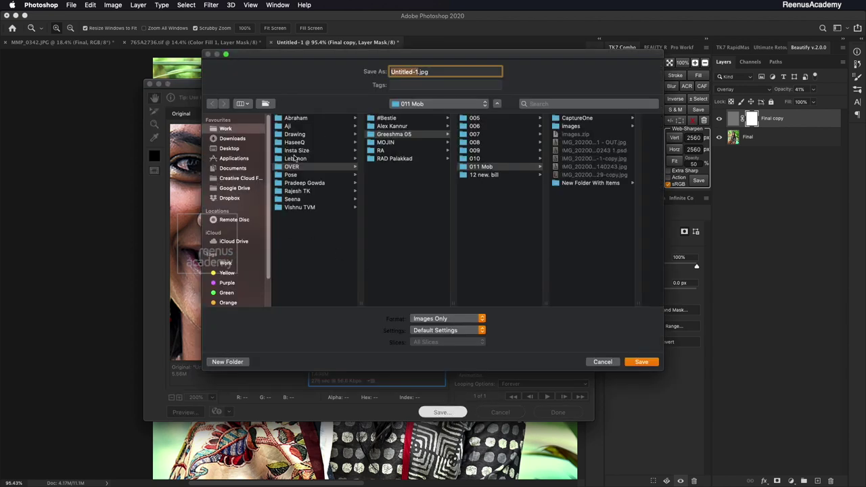
pyautogui.click(233, 138)
pyautogui.click(234, 148)
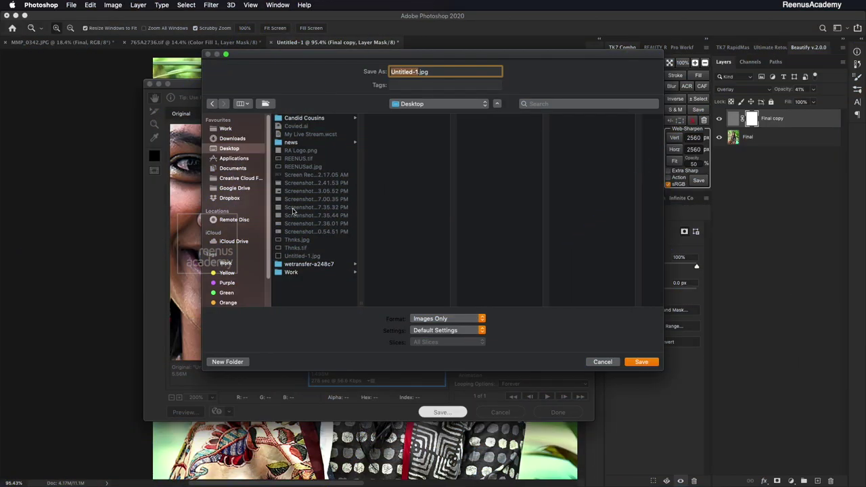
pyautogui.click(254, 189)
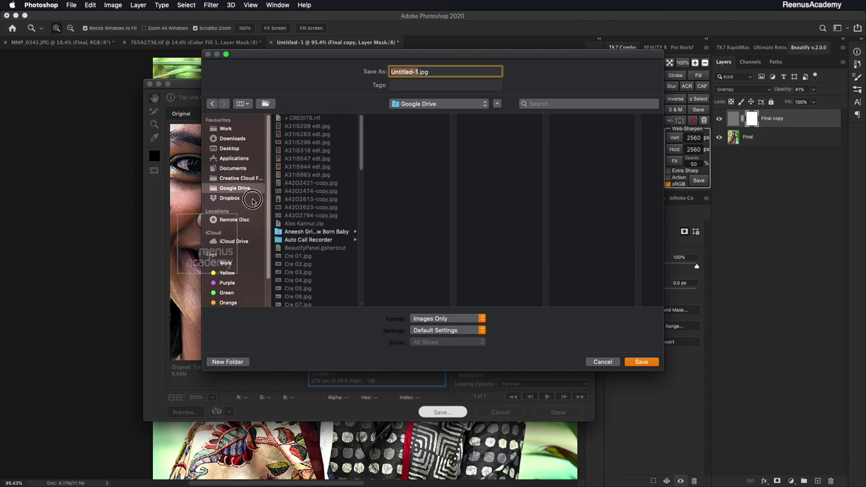
pyautogui.click(254, 199)
pyautogui.click(306, 200)
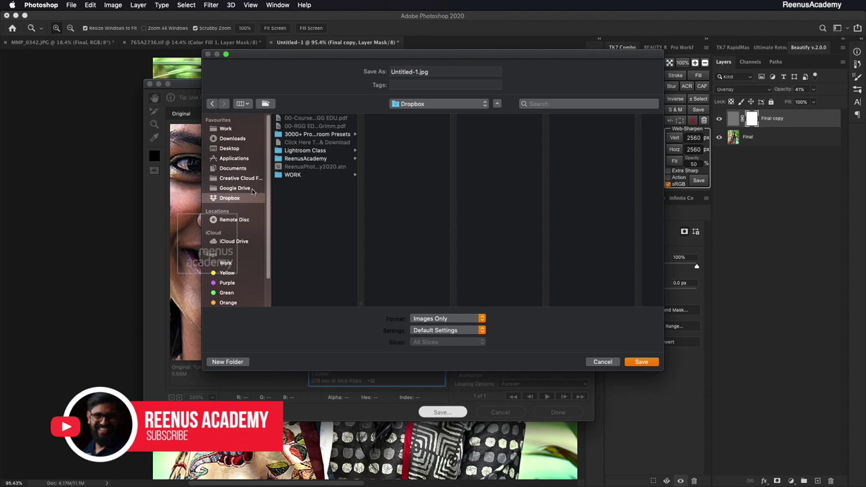
pyautogui.click(244, 149)
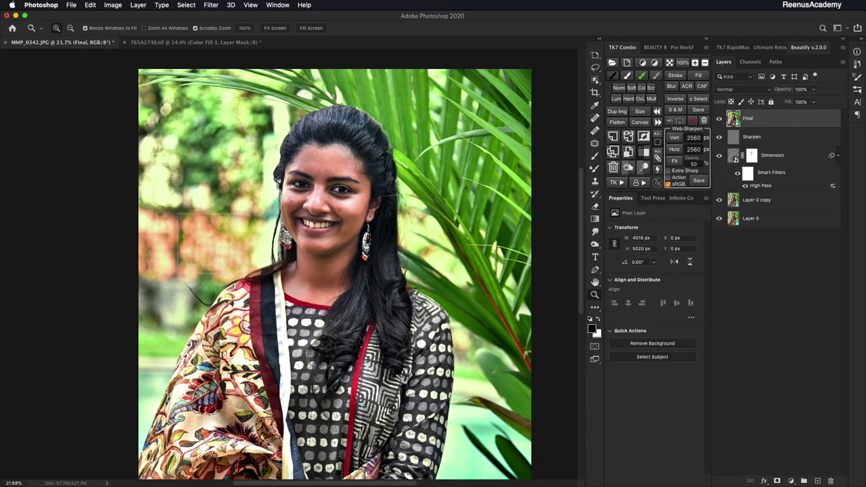
# Compare the MMP_0342.JPG portrait before and after by toggling every layer except the original Layer 0
pyautogui.keyDown('alt'); pyautogui.click(719, 218); pyautogui.keyUp('alt')
pyautogui.keyDown('alt'); pyautogui.click(719, 218); pyautogui.keyUp('alt')
pyautogui.keyDown('alt'); pyautogui.click(719, 218); pyautogui.keyUp('alt')
pyautogui.keyDown('alt'); pyautogui.click(719, 218); pyautogui.keyUp('alt')
pyautogui.moveTo(329, 197); pyautogui.dragTo(359, 197)
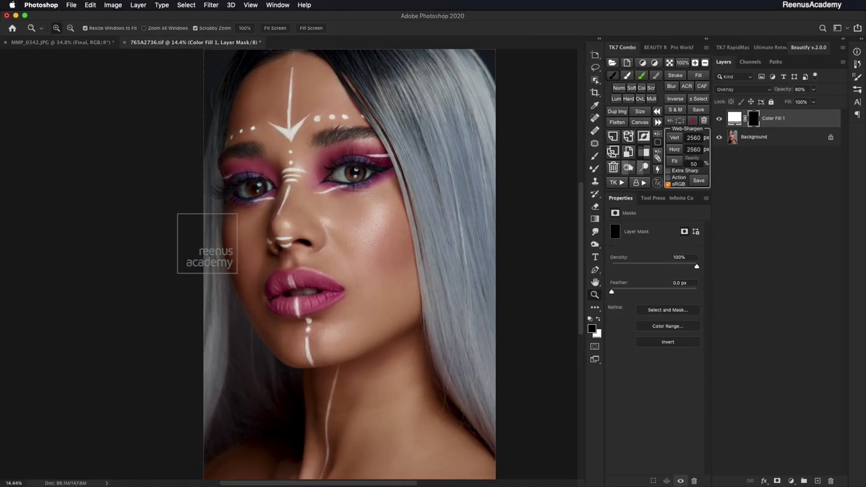
# Crop the 765A2736.tif portrait at a 4:5 ratio, extending the frame to the full image height with empty strips on both sides
pyautogui.moveTo(338, 200)
pyautogui.mouseDown()
pyautogui.moveTo(379, 199)
pyautogui.moveTo(340, 199)
pyautogui.mouseUp()
pyautogui.press('c')
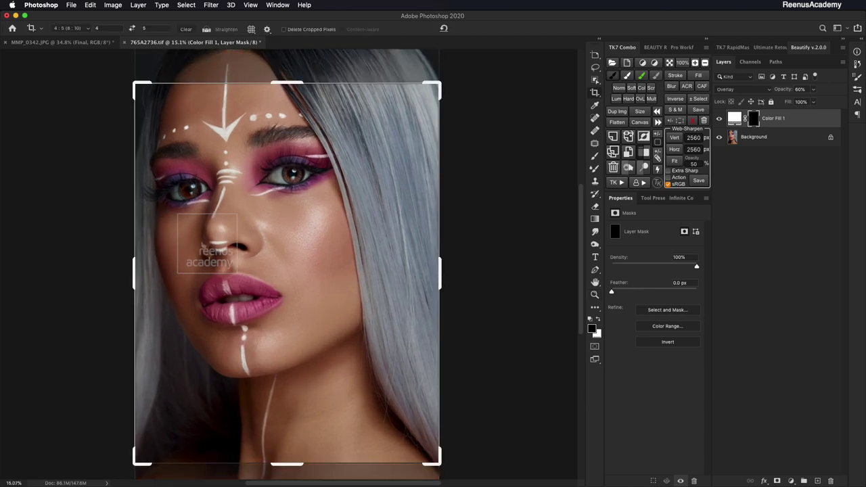
pyautogui.press('super')
pyautogui.press('super+minus')
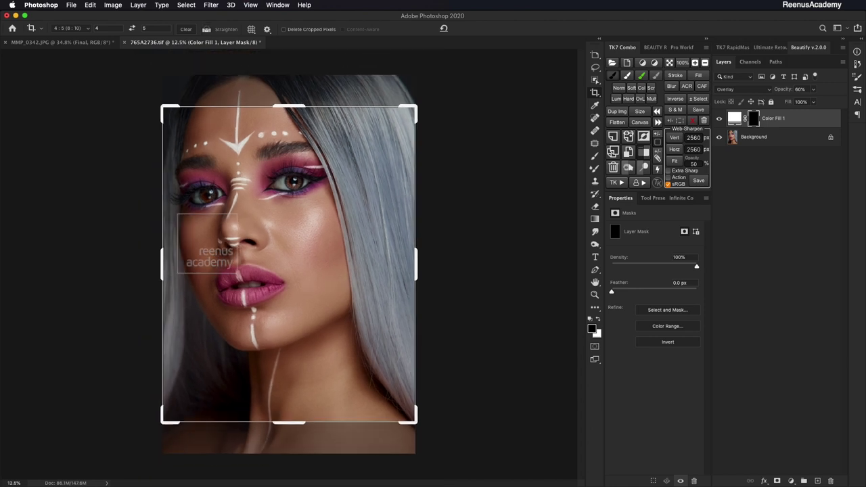
pyautogui.press('super+minus')
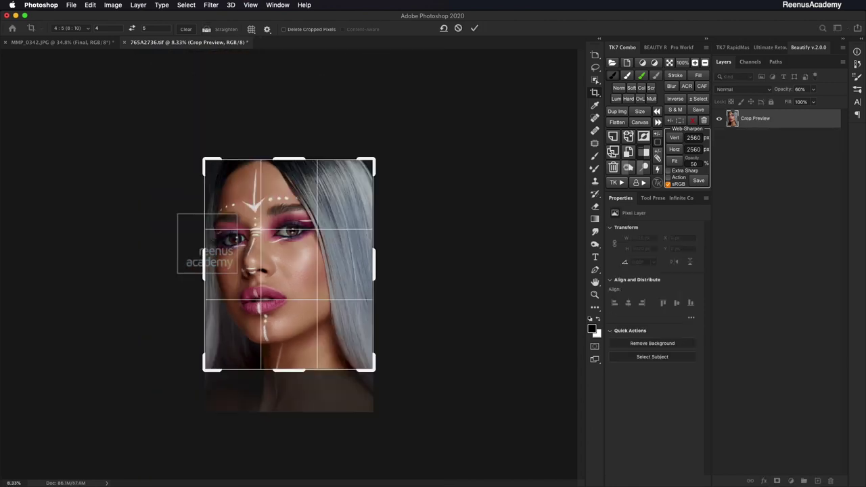
pyautogui.moveTo(289, 369); pyautogui.dragTo(289, 391)
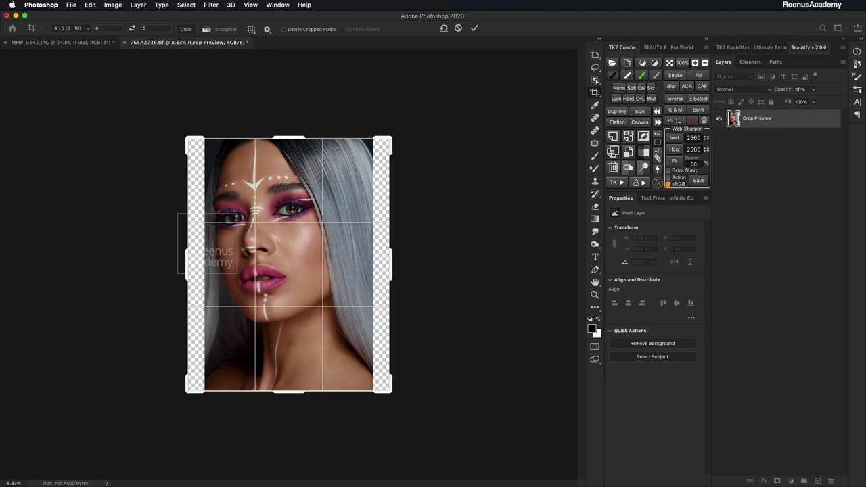
pyautogui.press('Return')
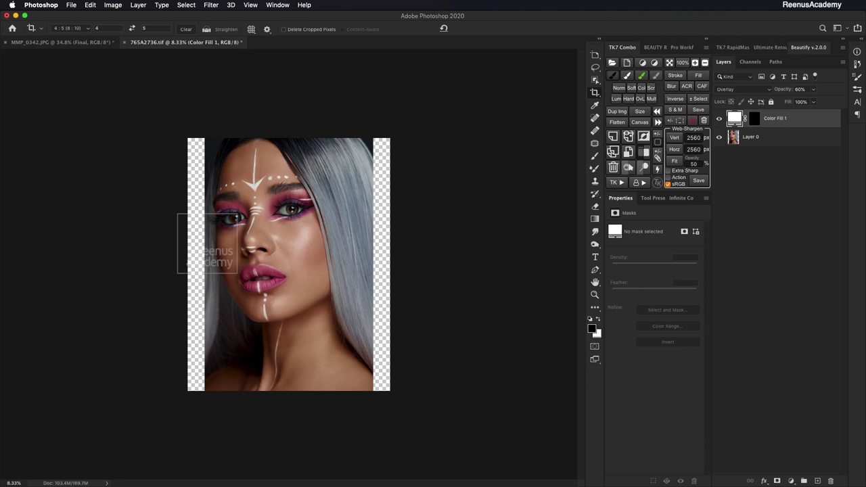
# Add a new layer filled with white and place it beneath Layer 0 to fill the side strips
pyautogui.click(775, 137)
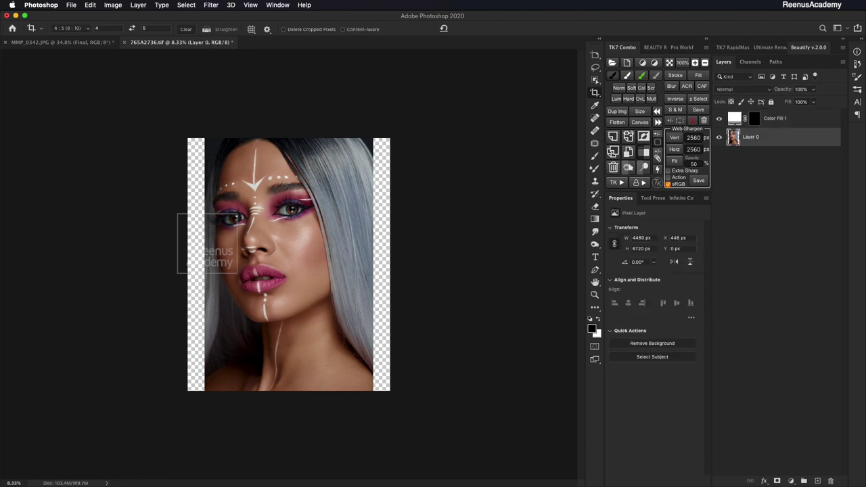
pyautogui.click(791, 481)
pyautogui.press('Escape')
pyautogui.click(818, 480)
pyautogui.press('super+BackSpace')
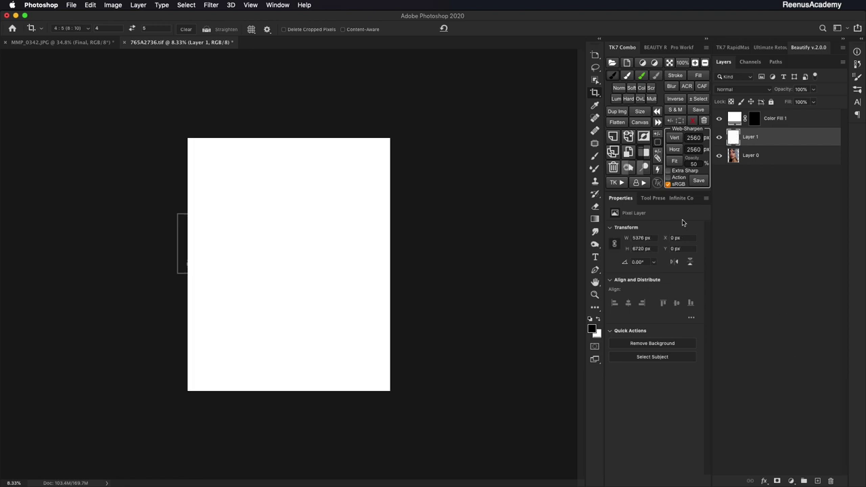
pyautogui.moveTo(763, 155); pyautogui.dragTo(763, 166)
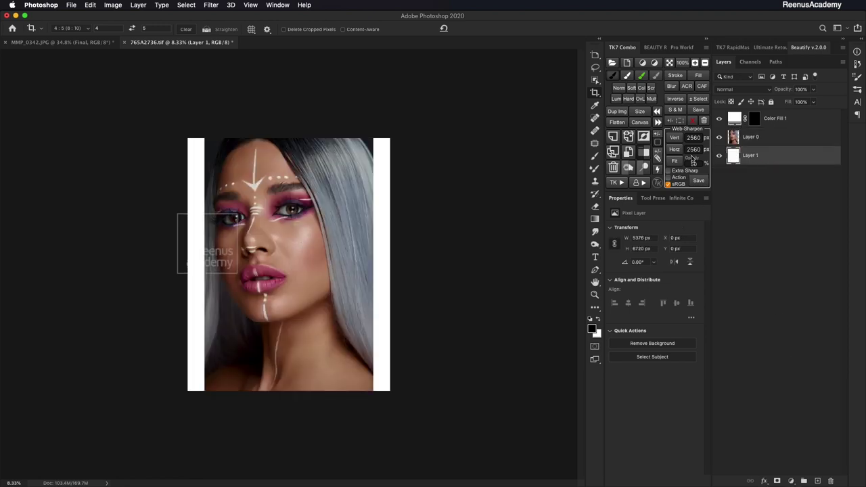
# Fill the border layer beneath the portrait with black
pyautogui.press('z')
pyautogui.moveTo(301, 231); pyautogui.dragTo(310, 233)
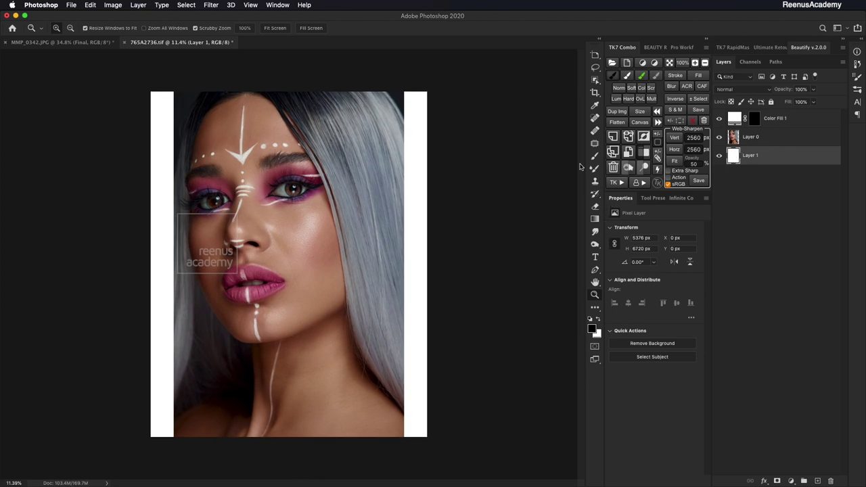
pyautogui.hotkey('alt', 'BackSpace')
# Toggle the Color Fill 1 layer's visibility to compare the irises with and without the brightening effect
pyautogui.moveTo(281, 256); pyautogui.dragTo(298, 256)
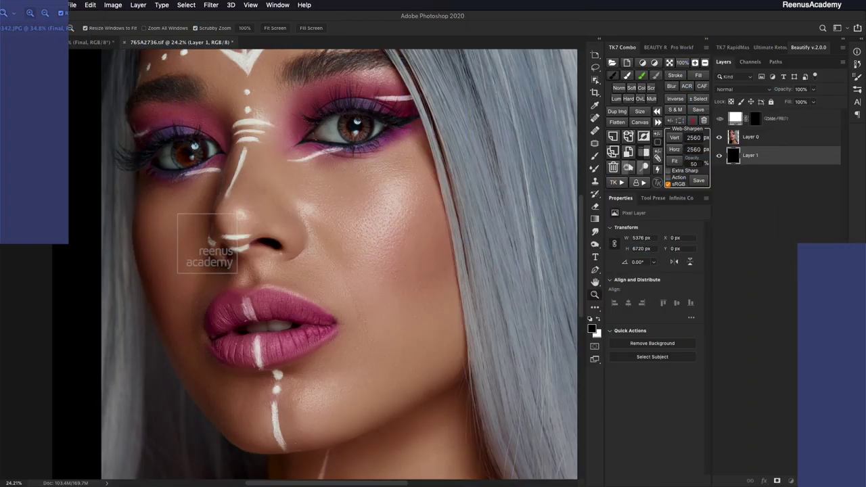
pyautogui.press('super+comma')
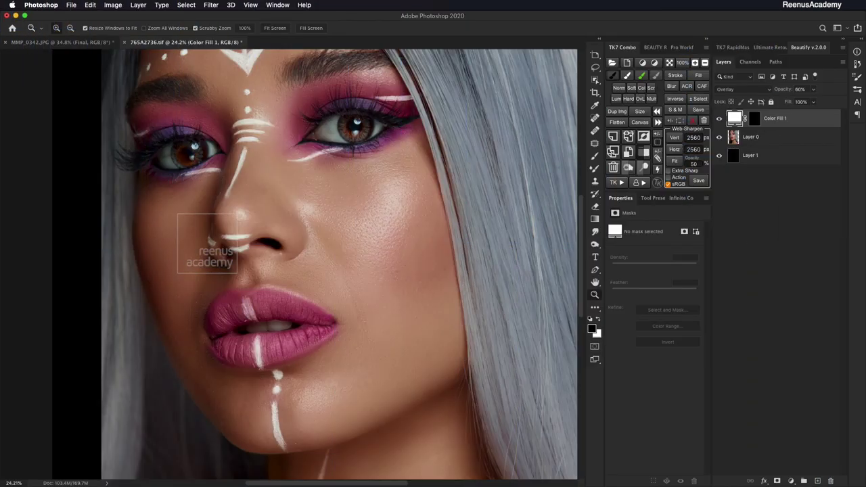
pyautogui.press('super+comma')
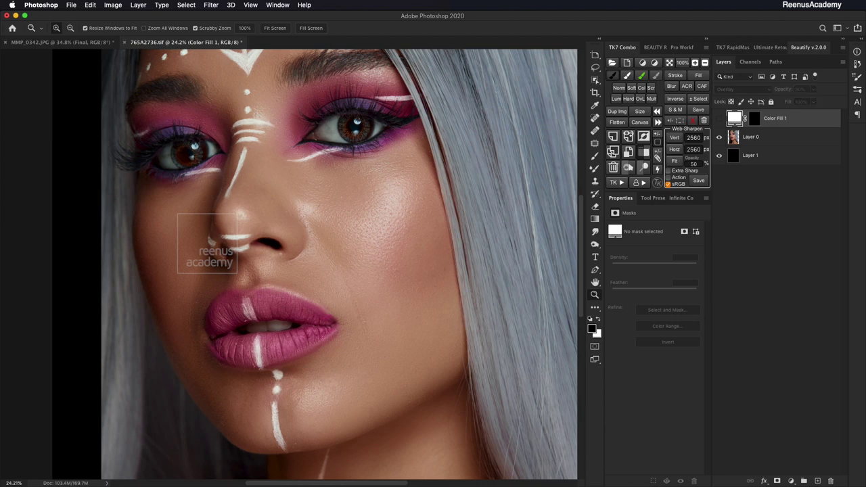
pyautogui.moveTo(352, 125); pyautogui.dragTo(359, 123)
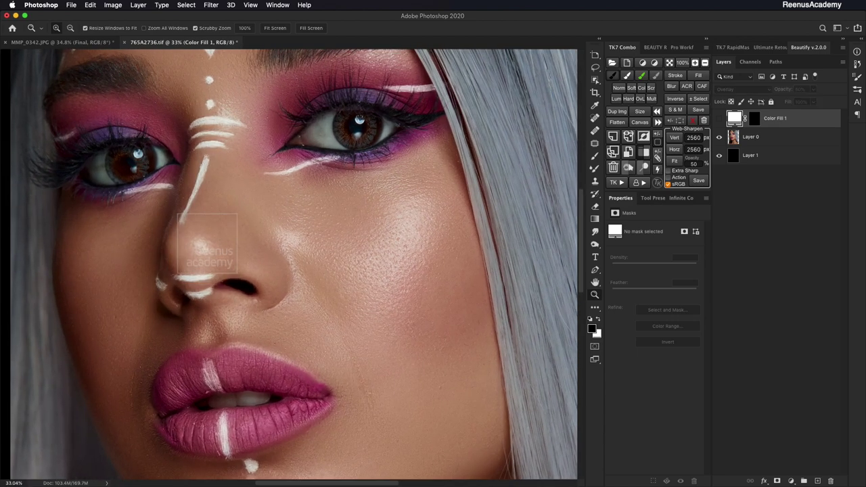
pyautogui.press('super+comma')
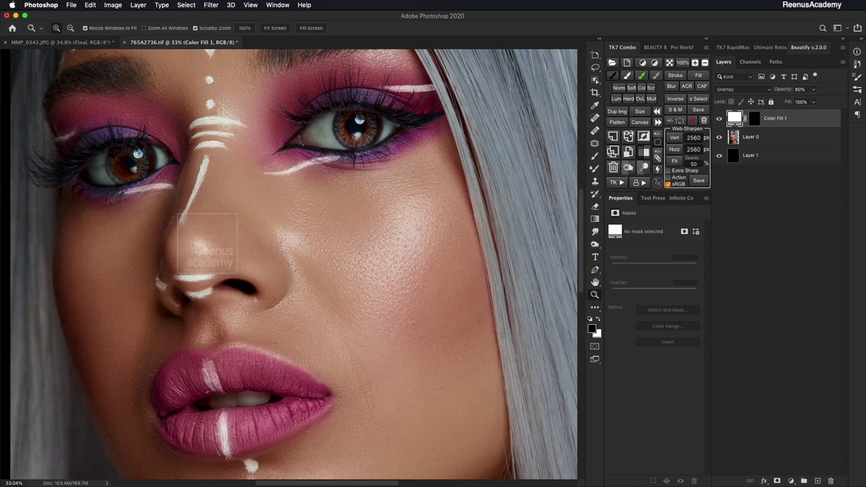
pyautogui.moveTo(345, 133); pyautogui.dragTo(361, 133)
pyautogui.moveTo(406, 152); pyautogui.dragTo(387, 153)
pyautogui.scroll(1, 384, 137)
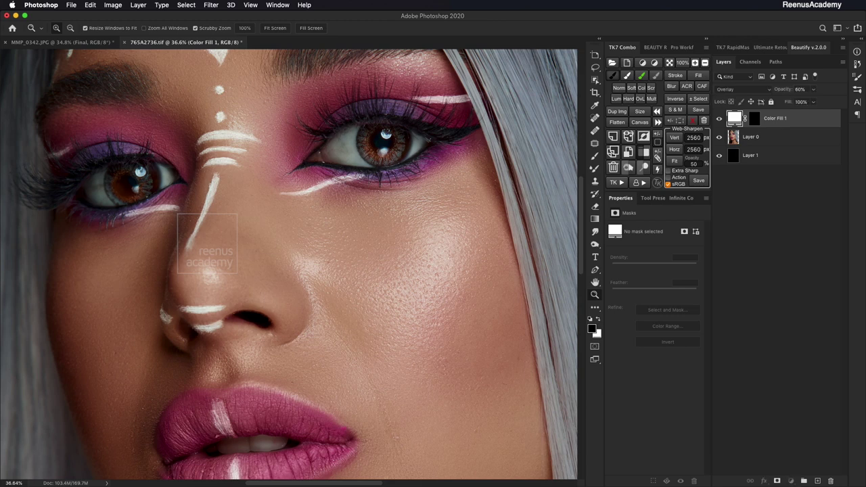
# Delete the Color Fill 1 layer, undoing and redoing the deletion to compare the eyes
pyautogui.press('Delete')
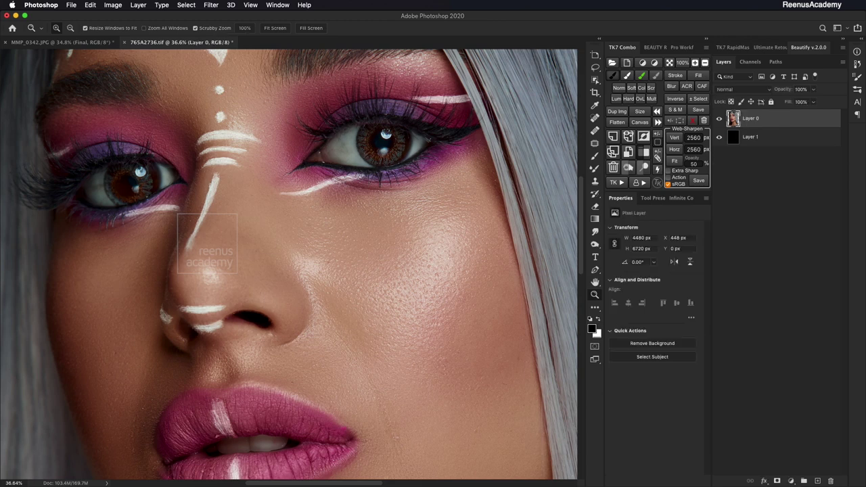
pyautogui.scroll(-6, 289, 264)
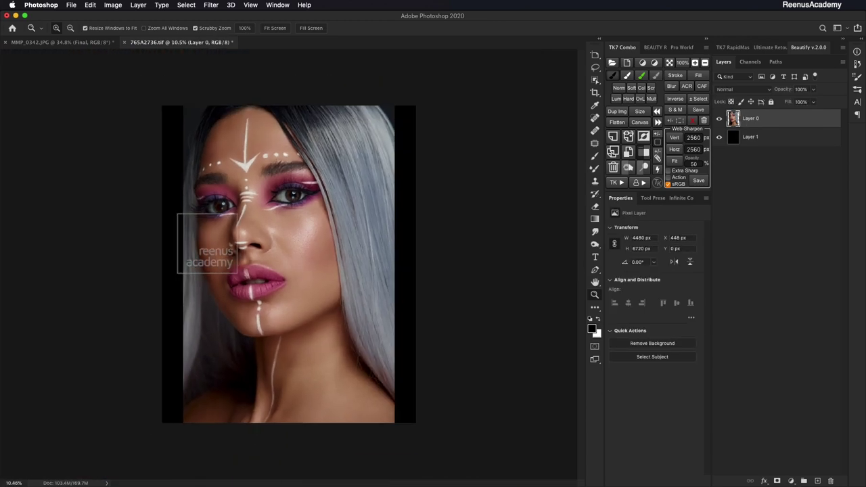
pyautogui.press('super+z')
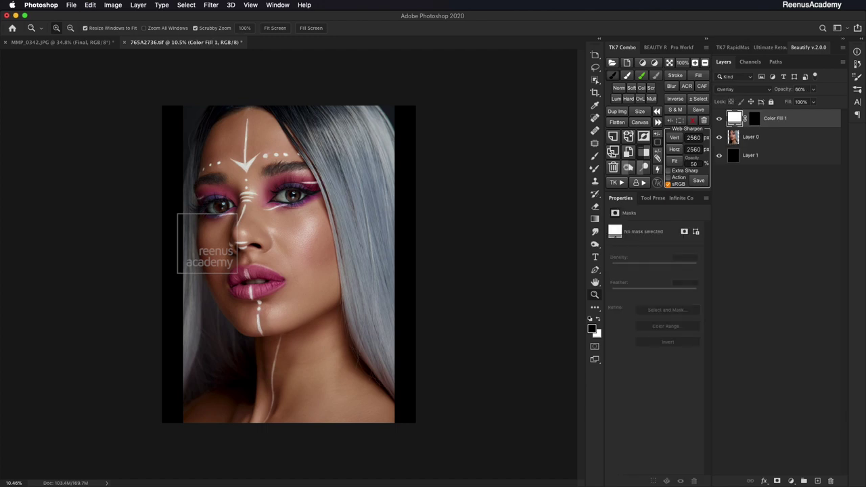
pyautogui.press('super+shift+z')
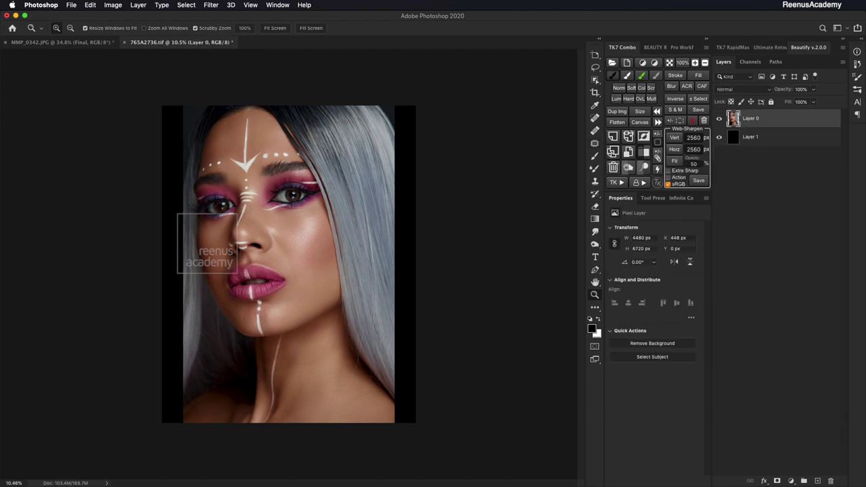
# Add a white Solid Color fill layer above Layer 0
pyautogui.scroll(7, 278, 201)
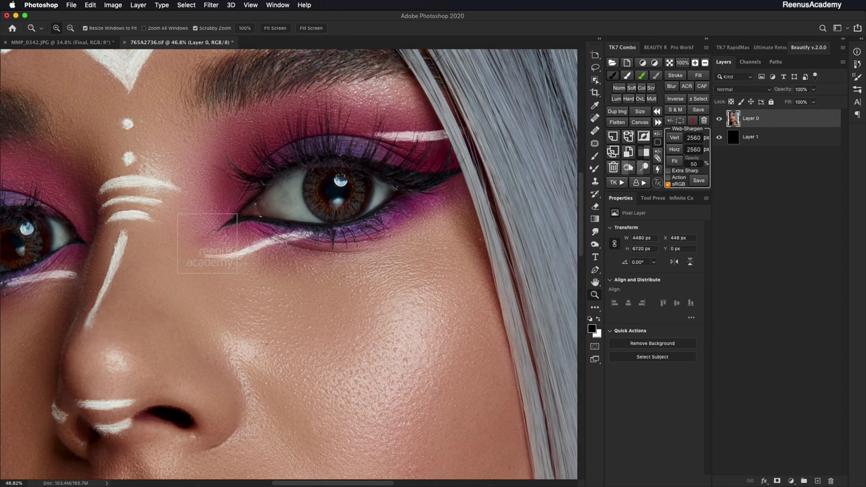
pyautogui.click(792, 481)
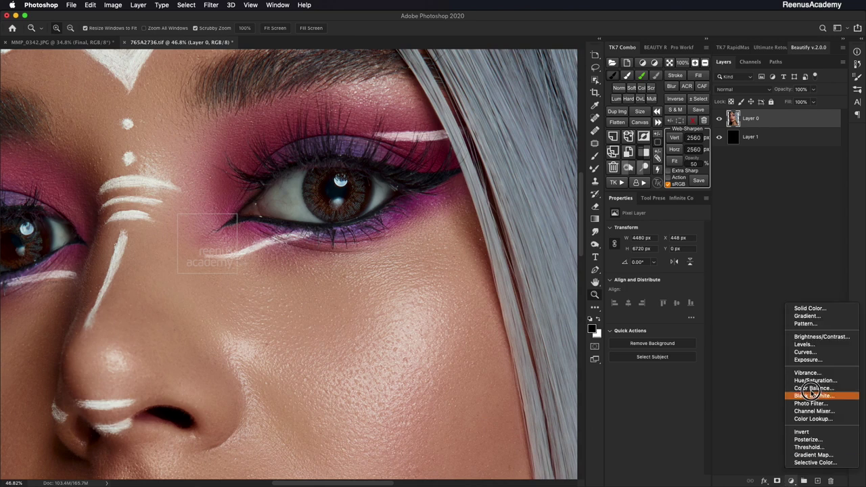
pyautogui.click(826, 310)
pyautogui.moveTo(515, 247); pyautogui.dragTo(522, 184)
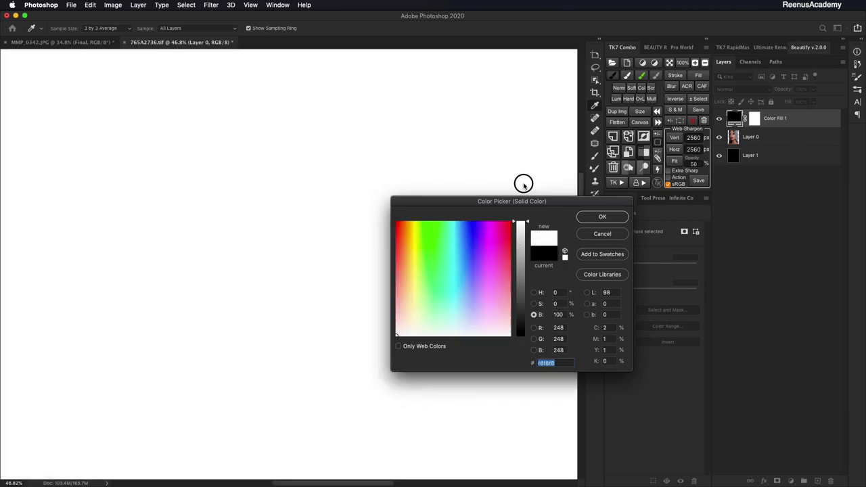
pyautogui.click(607, 217)
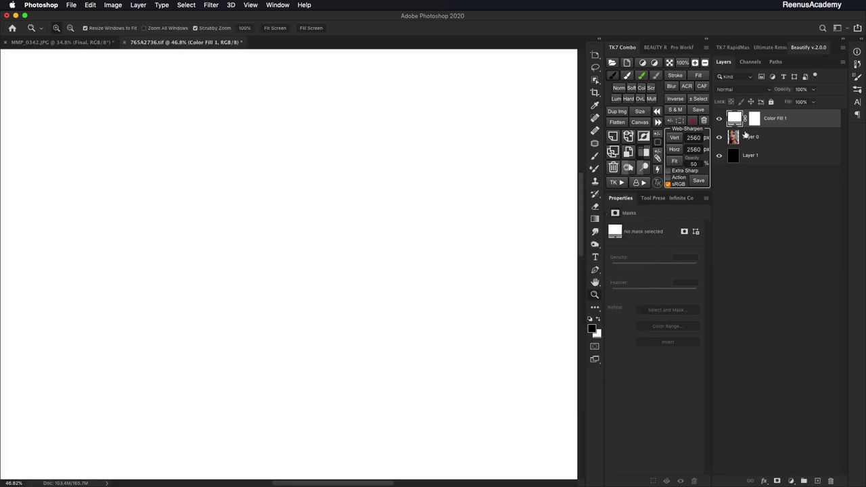
# Set the white fill layer's blend mode to Overlay and invert its layer mask to black
pyautogui.click(749, 89)
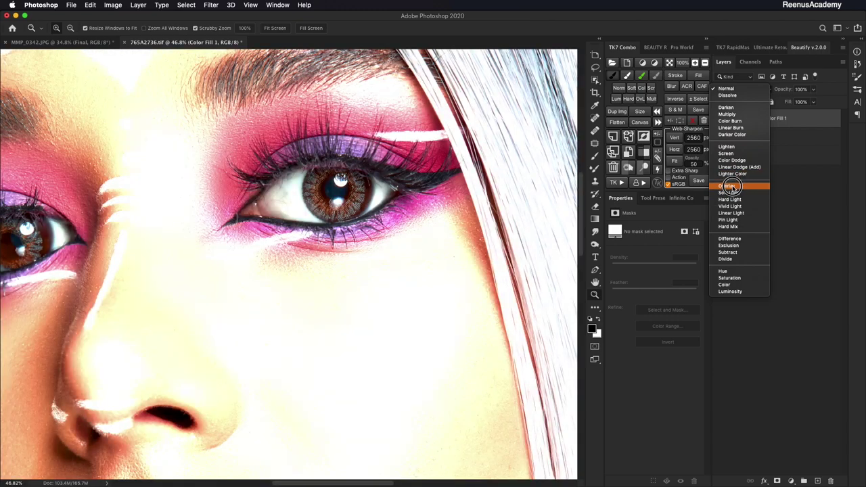
pyautogui.click(730, 186)
pyautogui.click(755, 119)
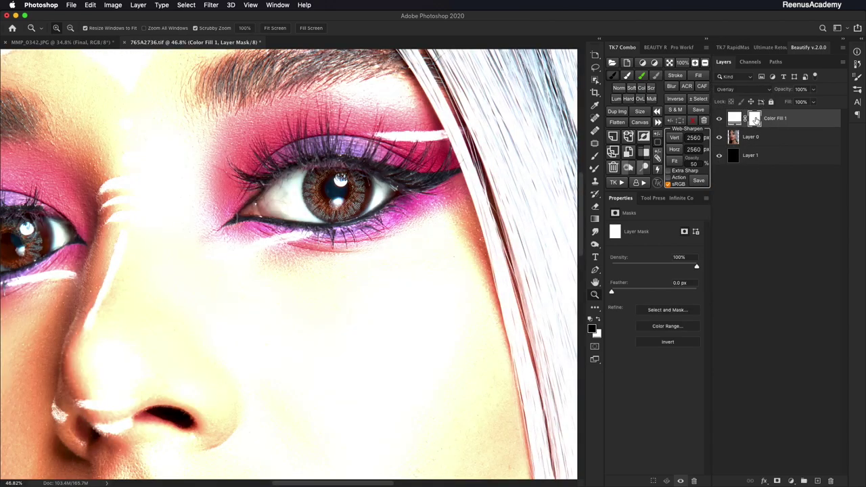
pyautogui.press('super+i')
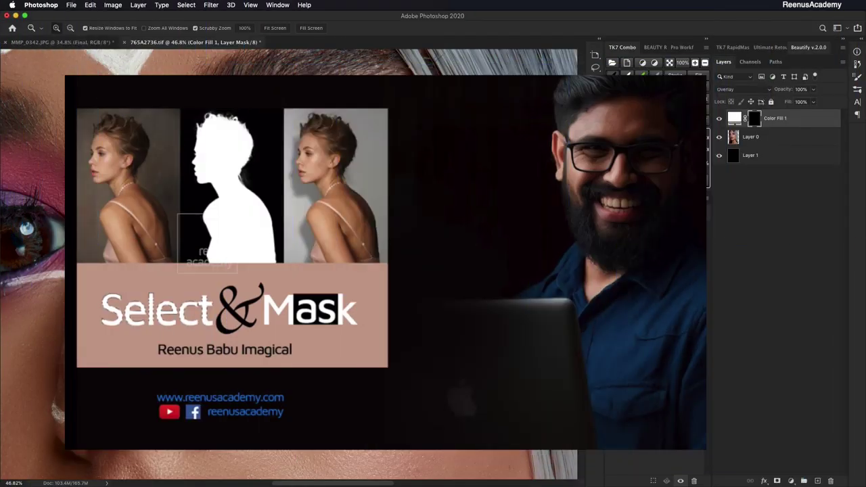
# Paint white on the fill layer's mask over both irises and reduce the layer's opacity to 43%
pyautogui.press('b')
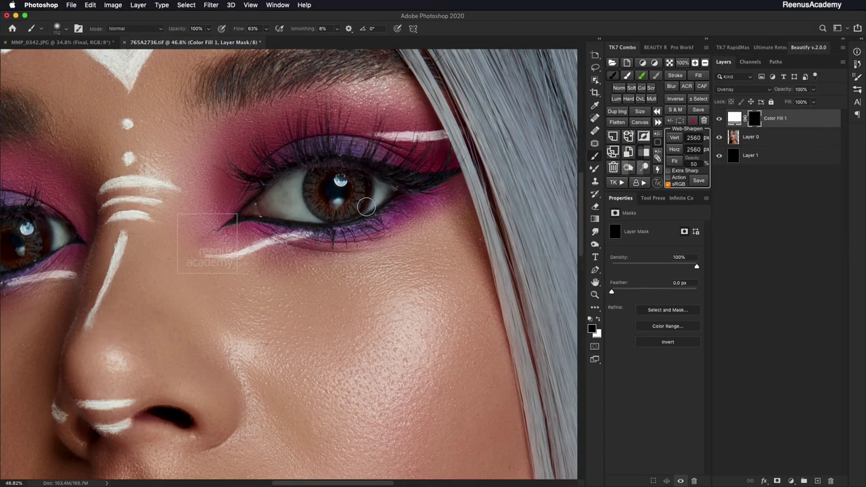
pyautogui.press('x')
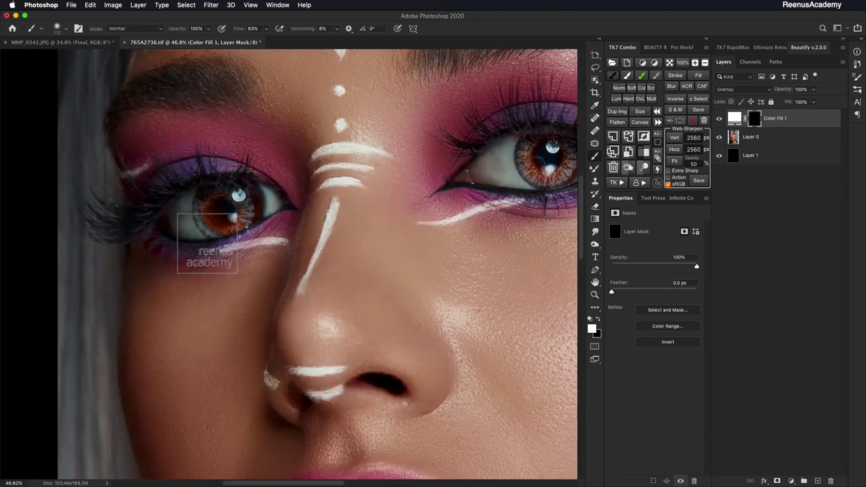
pyautogui.click(814, 89)
pyautogui.moveTo(815, 101); pyautogui.dragTo(790, 101)
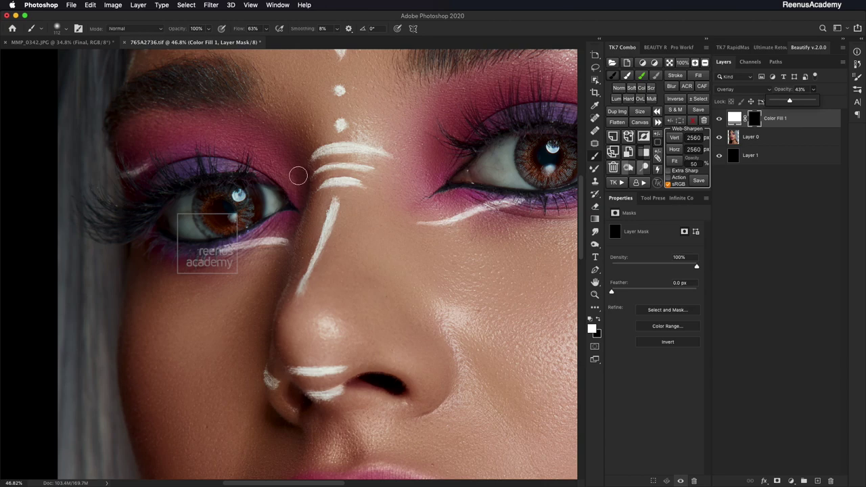
# Stamp all visible layers into a new layer above the Overlay fill and desaturate it
pyautogui.press('z')
pyautogui.moveTo(376, 170); pyautogui.dragTo(352, 154)
pyautogui.moveTo(454, 161); pyautogui.dragTo(415, 174)
pyautogui.moveTo(257, 231); pyautogui.dragTo(292, 236)
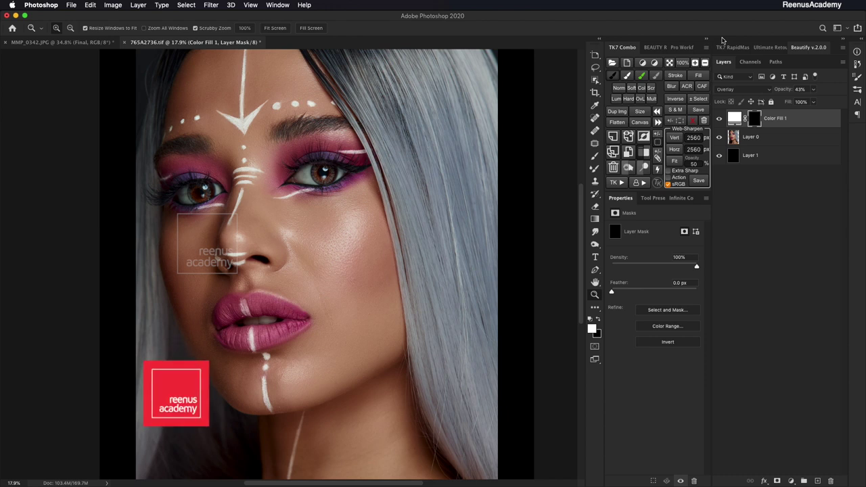
pyautogui.hotkey('ctrl', 'alt', 'shift', 'e')
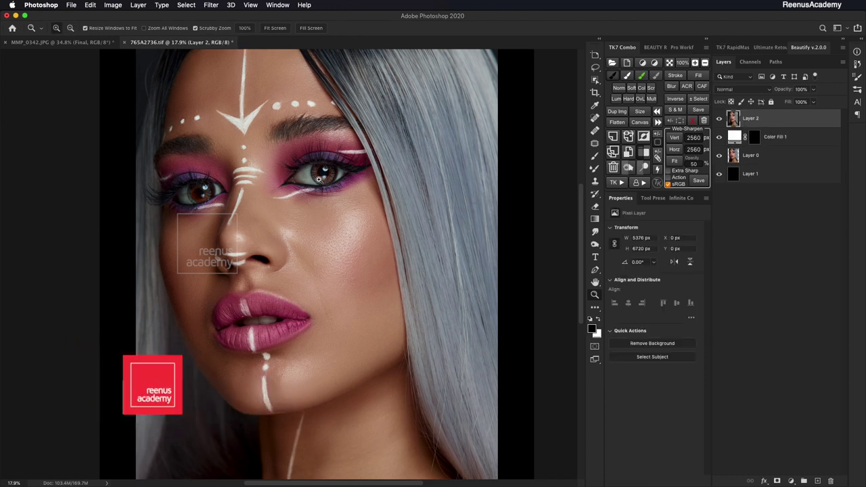
pyautogui.click(211, 5)
pyautogui.click(186, 6)
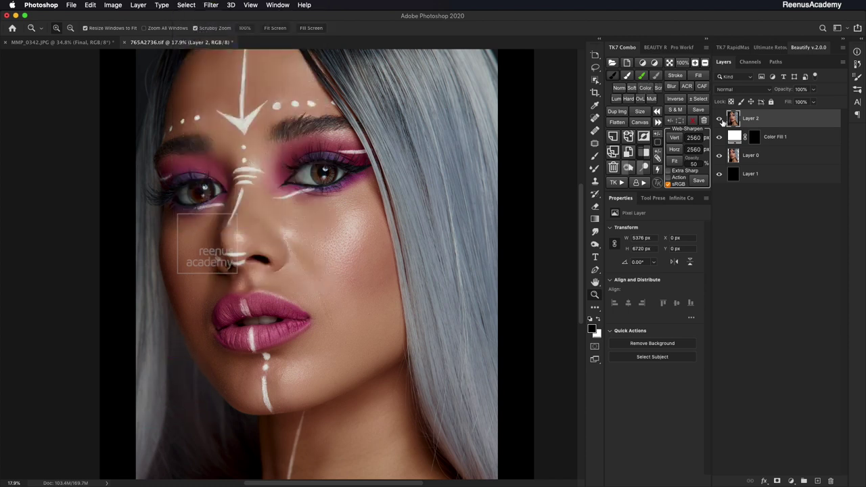
pyautogui.click(111, 6)
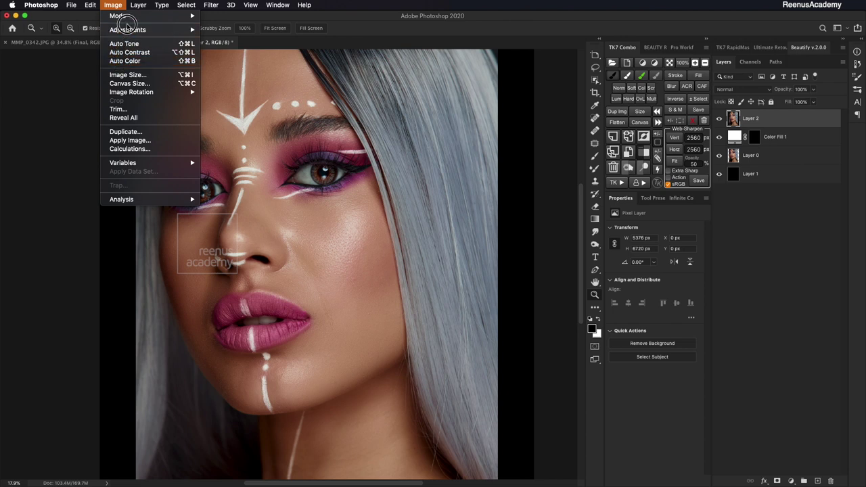
pyautogui.moveTo(132, 29)
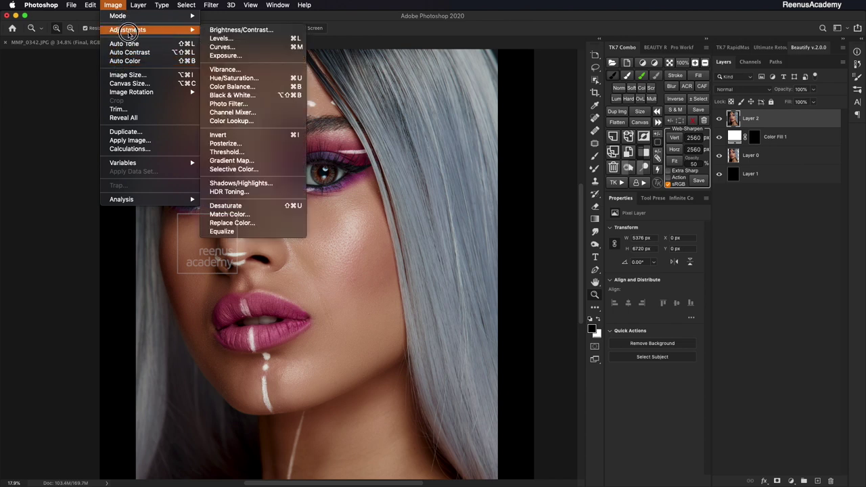
pyautogui.click(243, 207)
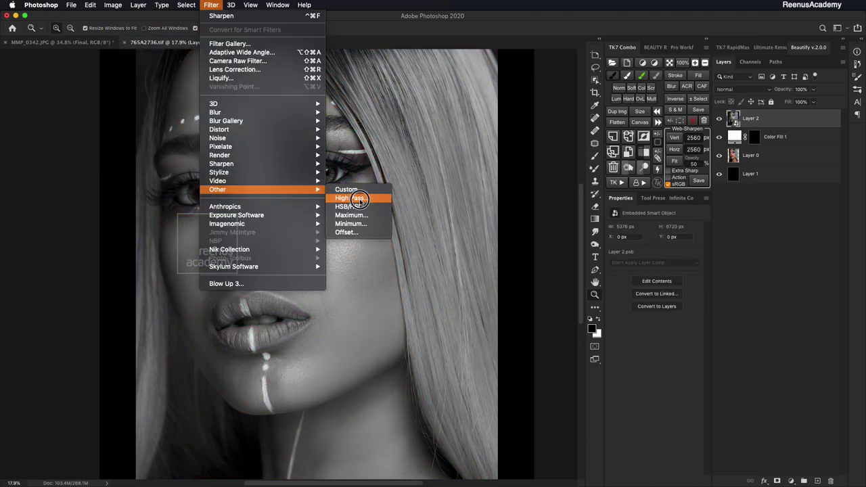
# Apply a High Pass filter with a radius of 144.2 pixels to the desaturated smart object
pyautogui.click(360, 200)
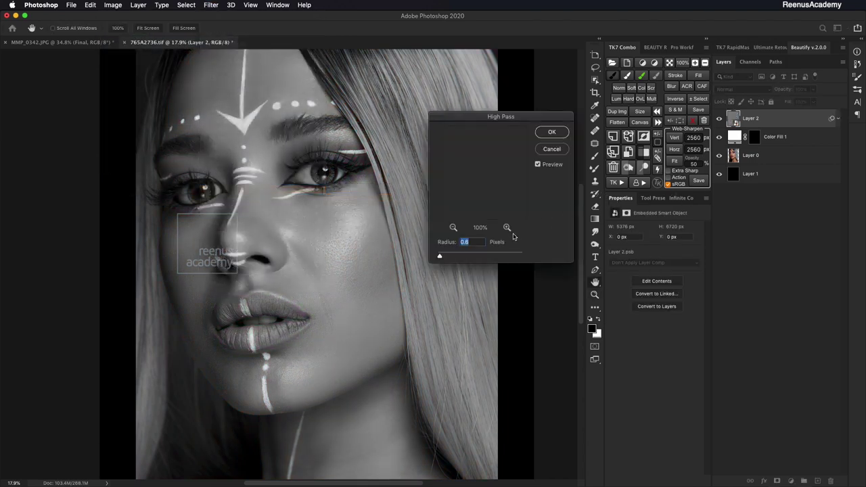
pyautogui.click(500, 255)
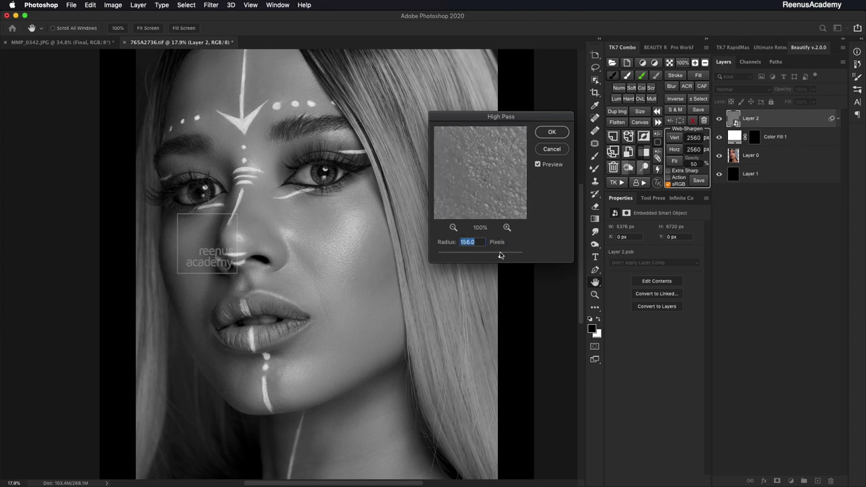
pyautogui.moveTo(498, 252); pyautogui.dragTo(492, 255)
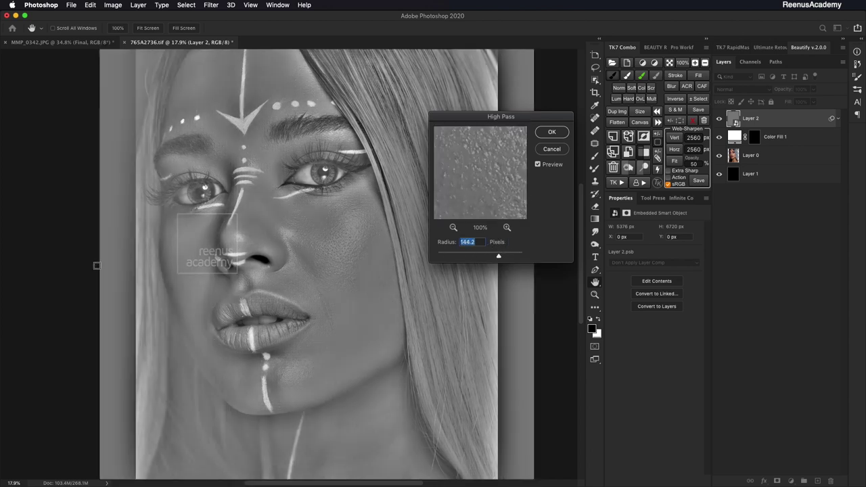
pyautogui.click(473, 154)
pyautogui.click(548, 132)
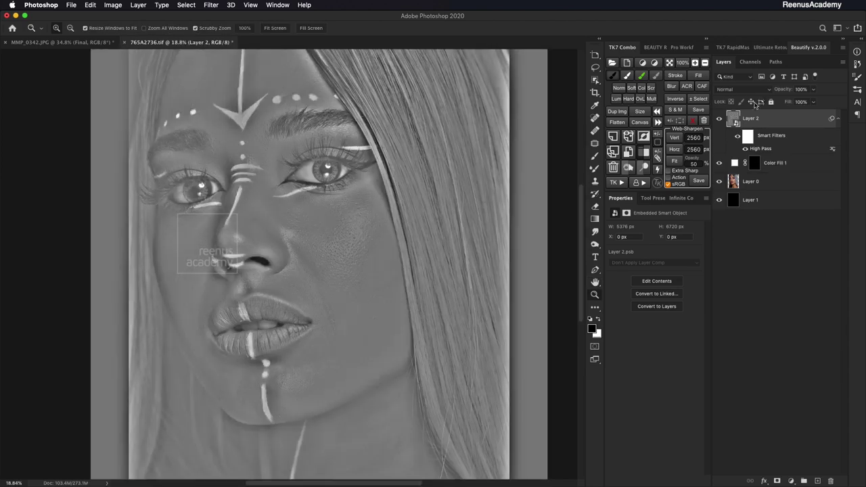
# Set the High Pass layer's blend mode to Hard Mix and its fill to 12%
pyautogui.click(745, 89)
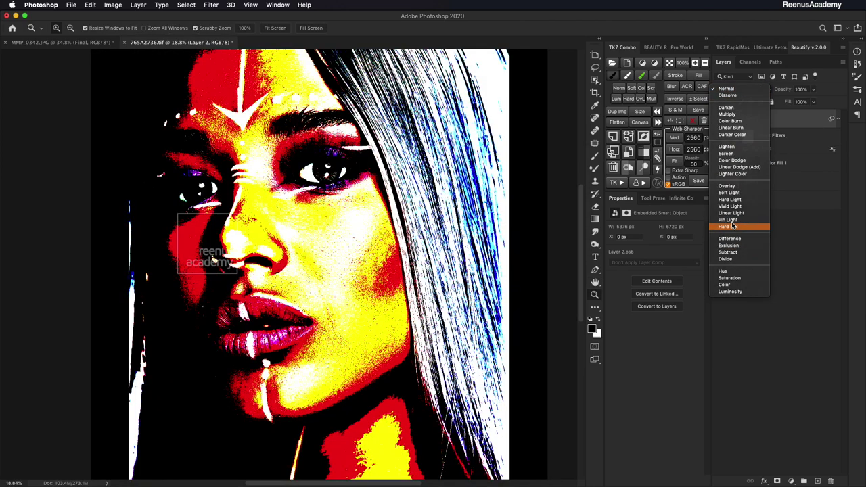
pyautogui.click(731, 228)
pyautogui.click(808, 102)
pyautogui.write('12')
pyautogui.press('Return')
# Compare the whole portrait with the Hard Mix layer hidden and shown
pyautogui.press('super+minus')
pyautogui.press('super+minus')
pyautogui.press('super+minus')
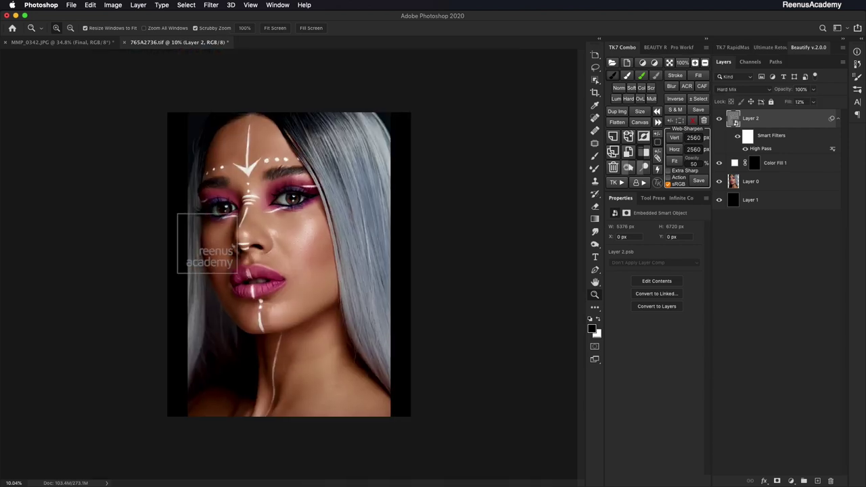
pyautogui.press('super+plus')
pyautogui.scroll(1, 289, 264)
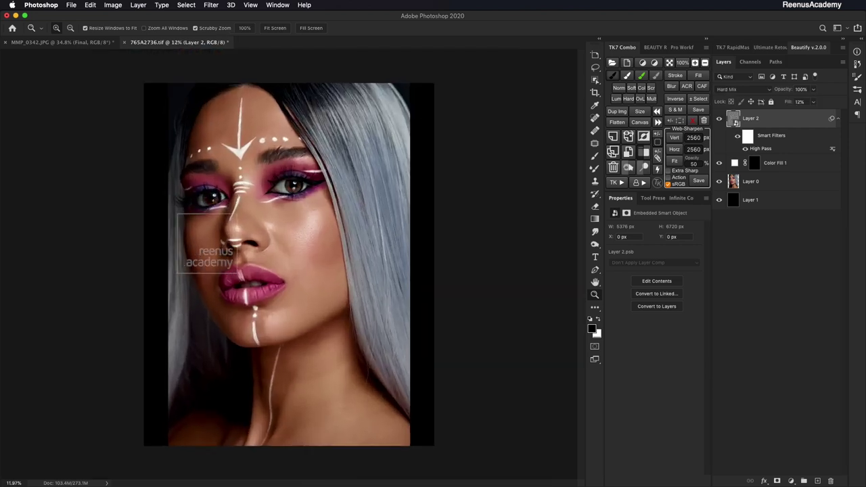
pyautogui.press('super+comma')
pyautogui.press('super+comma')
pyautogui.press('super+comma')
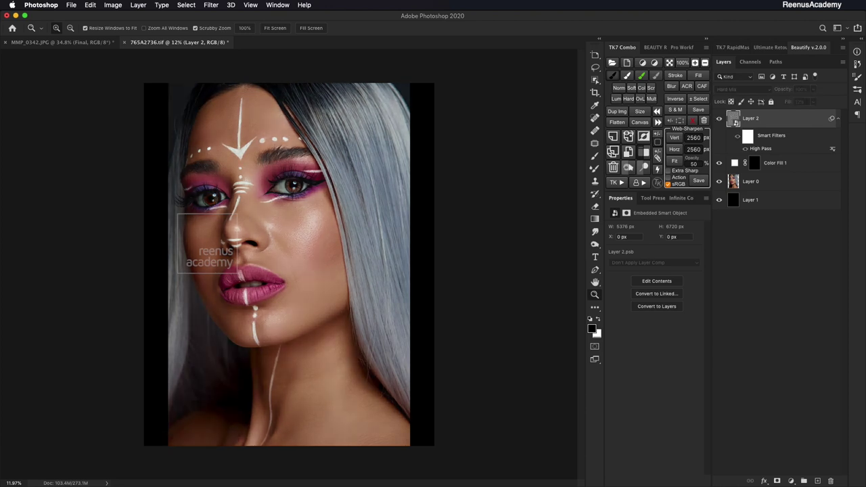
pyautogui.scroll(5, 234, 234)
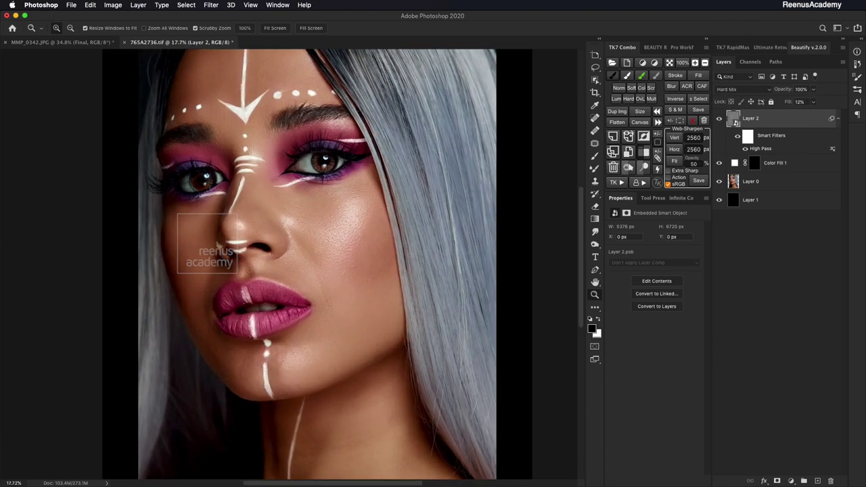
# In the Hard Mix layer's blending options, raise the Underlying Layer black Blend If limit to 77
pyautogui.rightClick(783, 116)
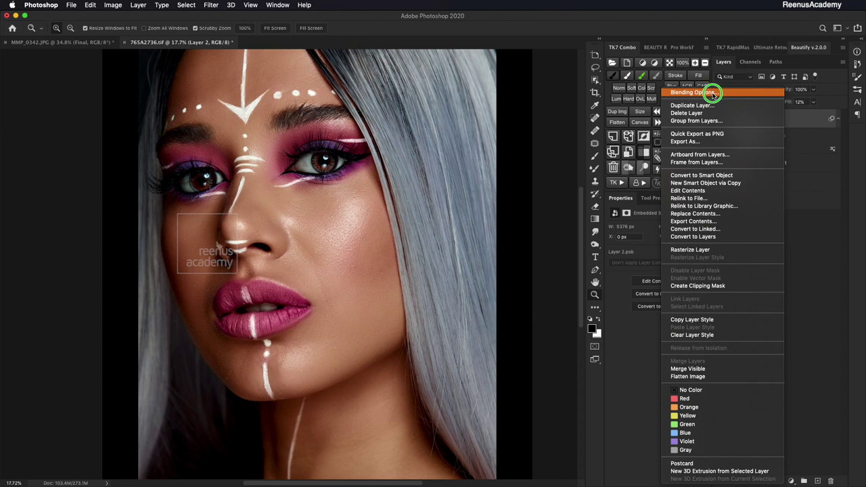
pyautogui.click(712, 94)
pyautogui.moveTo(613, 174); pyautogui.dragTo(433, 127)
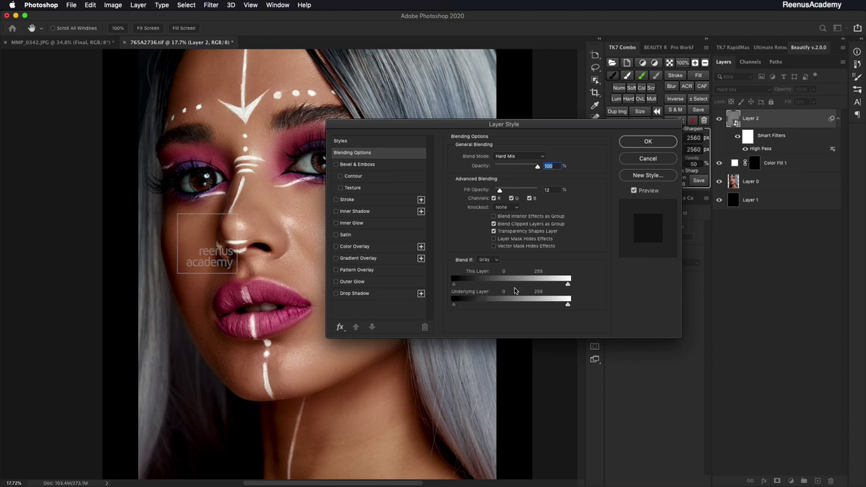
pyautogui.moveTo(455, 308)
pyautogui.mouseDown()
pyautogui.moveTo(459, 300)
pyautogui.moveTo(502, 301)
pyautogui.moveTo(454, 304)
pyautogui.mouseUp()
pyautogui.moveTo(568, 305); pyautogui.dragTo(476, 306)
pyautogui.moveTo(453, 304); pyautogui.dragTo(490, 305)
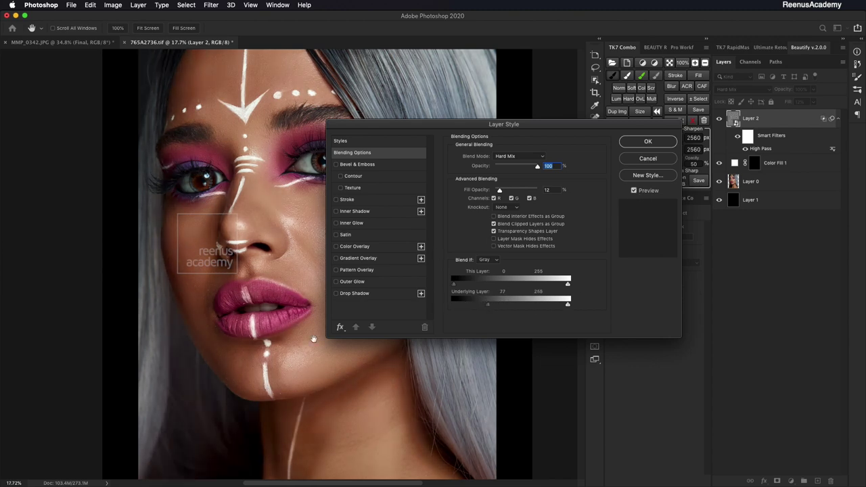
# Split the Underlying Layer black Blend If limit to 6 / 77 and apply the blending options
pyautogui.press('super+plus')
pyautogui.press('super+plus')
pyautogui.moveTo(312, 339); pyautogui.dragTo(219, 174)
pyautogui.moveTo(488, 305); pyautogui.dragTo(460, 304)
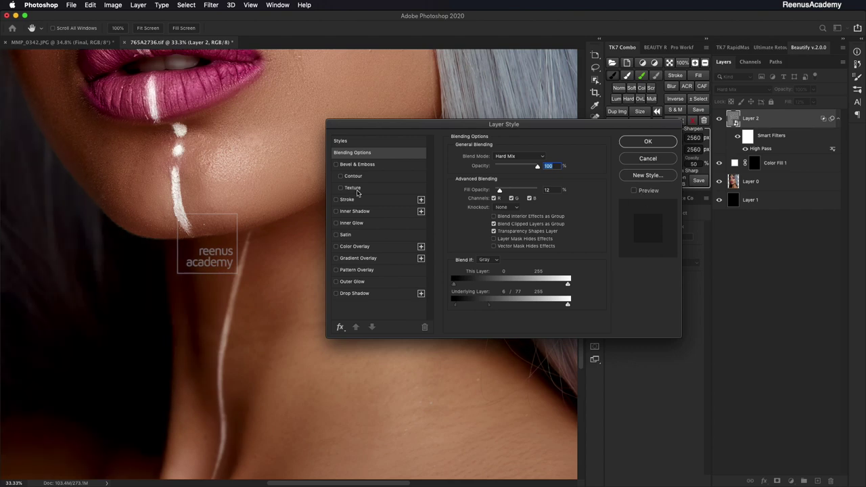
pyautogui.press('super+minus')
pyautogui.press('super+minus')
pyautogui.press('super+minus')
pyautogui.press('super+minus')
pyautogui.click(643, 146)
# Check the contrast effect on face and hair by repeatedly hiding and showing Layer 2 at different magnifications
pyautogui.click(718, 120)
pyautogui.click(716, 119)
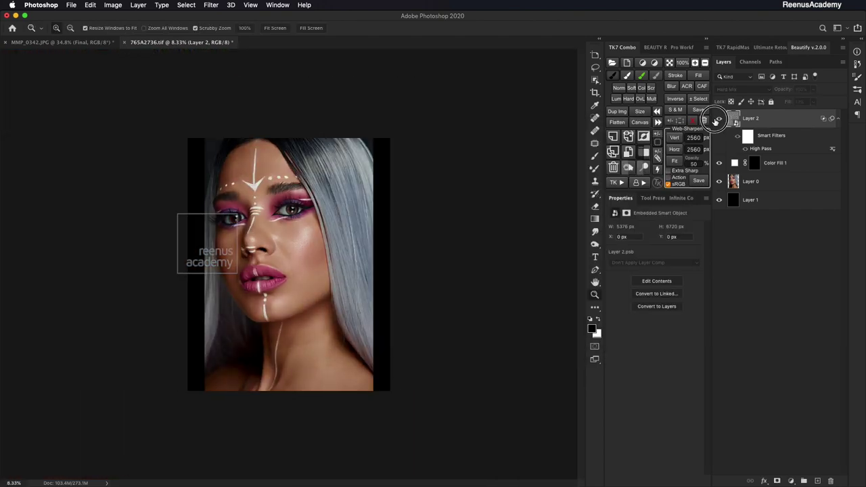
pyautogui.click(715, 119)
pyautogui.click(717, 119)
pyautogui.keyDown('alt'); pyautogui.click(271, 268); pyautogui.keyUp('alt')
pyautogui.scroll(3, 271, 269)
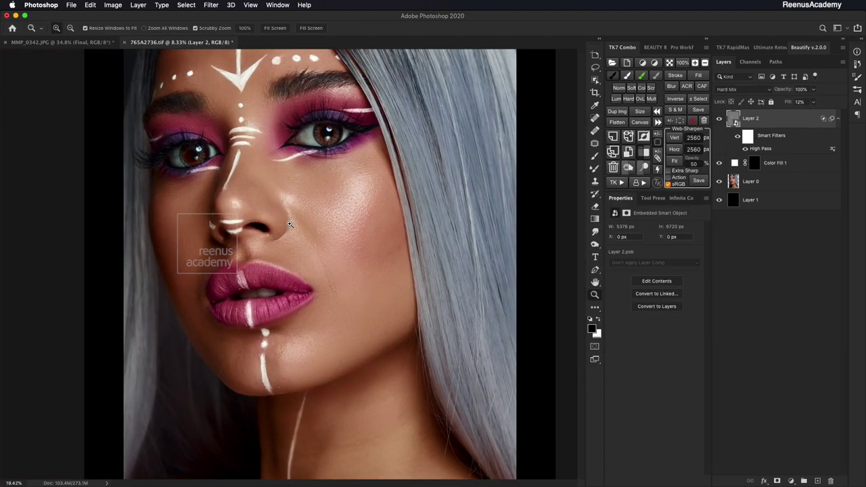
pyautogui.click(719, 119)
pyautogui.click(719, 119)
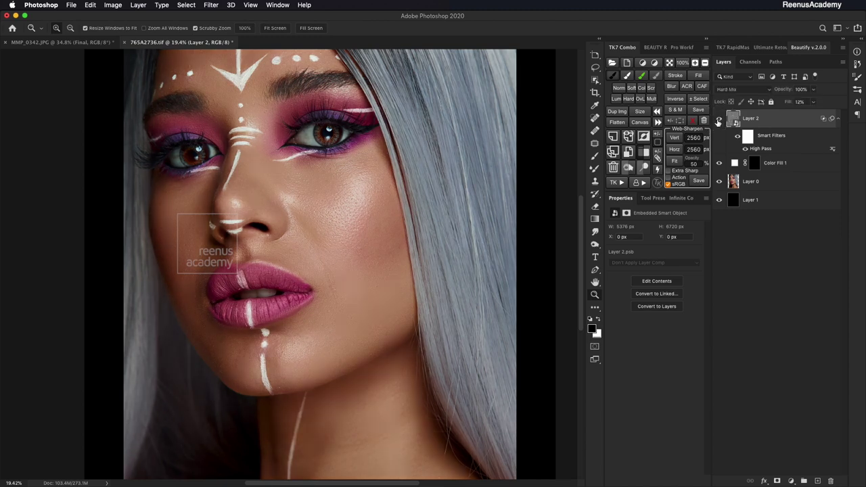
pyautogui.click(719, 119)
pyautogui.click(719, 119)
pyautogui.click(719, 119)
pyautogui.click(719, 119)
pyautogui.scroll(-3, 276, 219)
pyautogui.scroll(3, 237, 234)
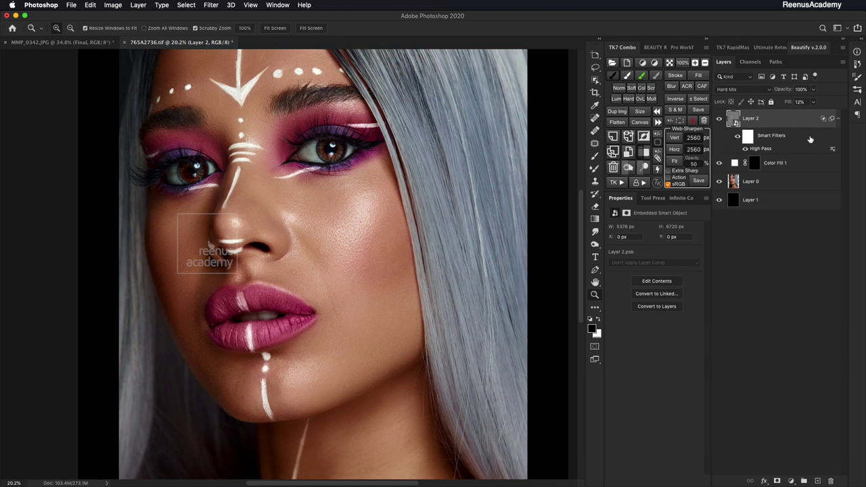
# Add a Vibrance adjustment layer on top and set its vibrance to -7
pyautogui.click(792, 481)
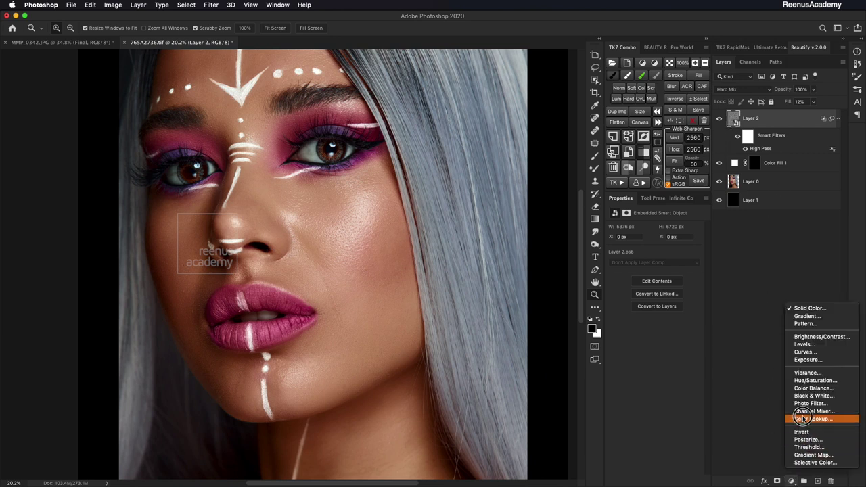
pyautogui.click(806, 373)
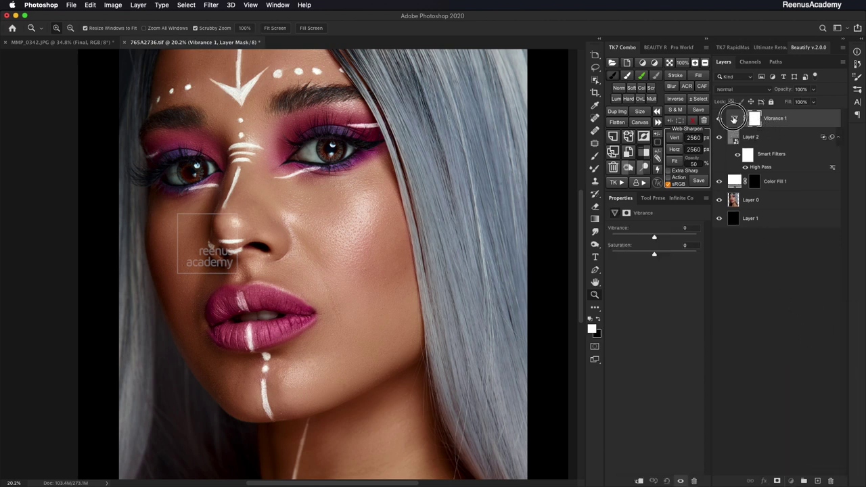
pyautogui.click(735, 119)
pyautogui.moveTo(654, 237); pyautogui.dragTo(650, 238)
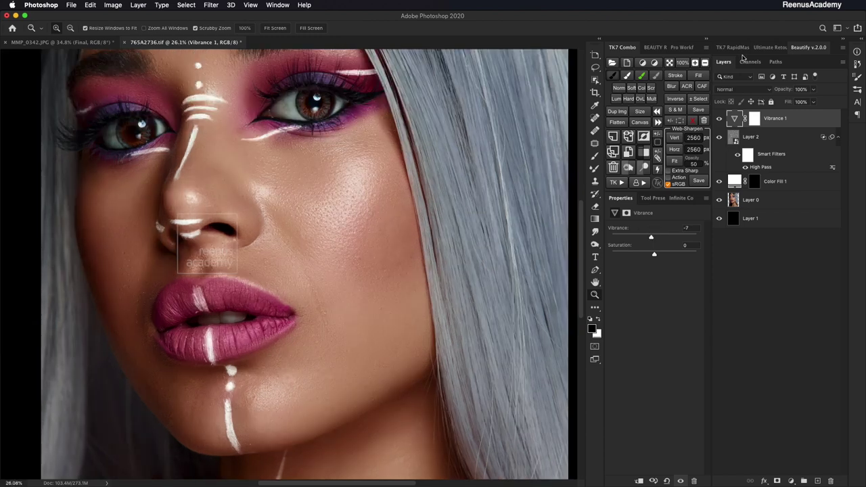
# Stamp all visible layers into a new top layer and apply a High Pass filter with a 1.4 pixel radius
pyautogui.press('alt')
pyautogui.press('super+alt+shift+e')
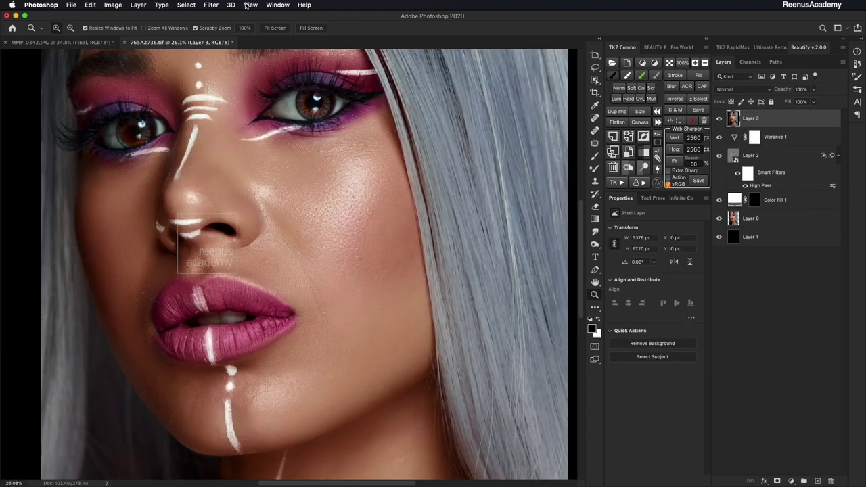
pyautogui.click(210, 5)
pyautogui.moveTo(214, 191)
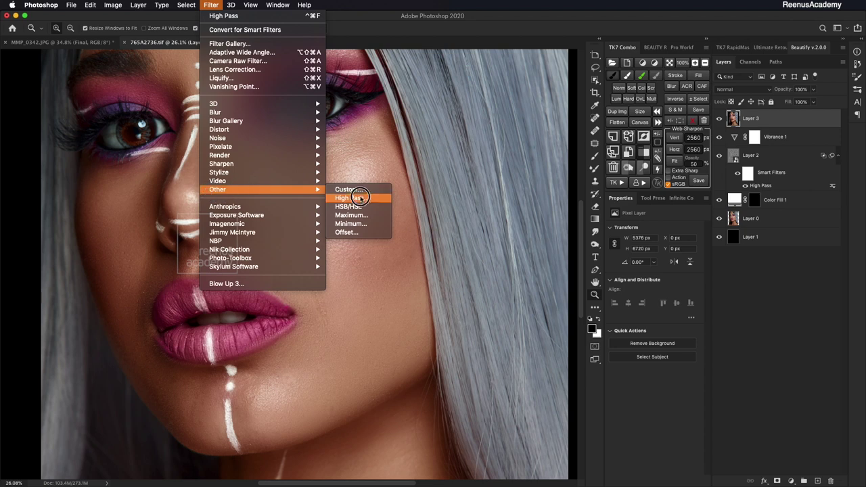
pyautogui.click(352, 198)
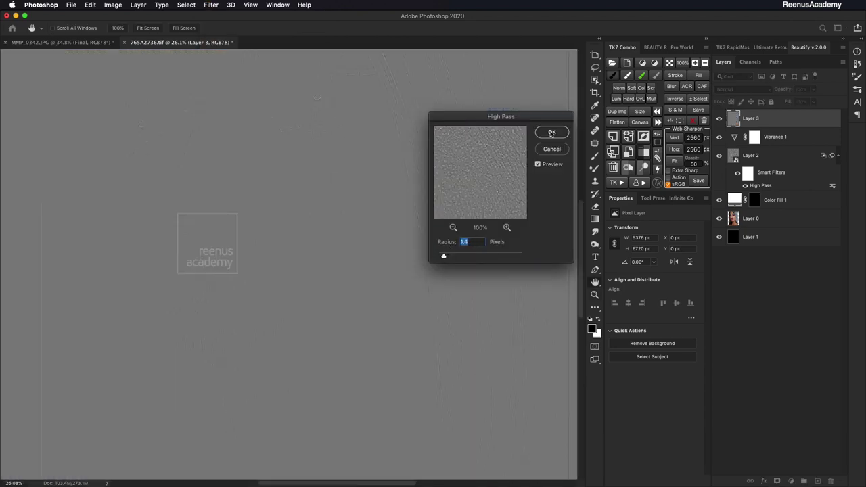
pyautogui.click(551, 132)
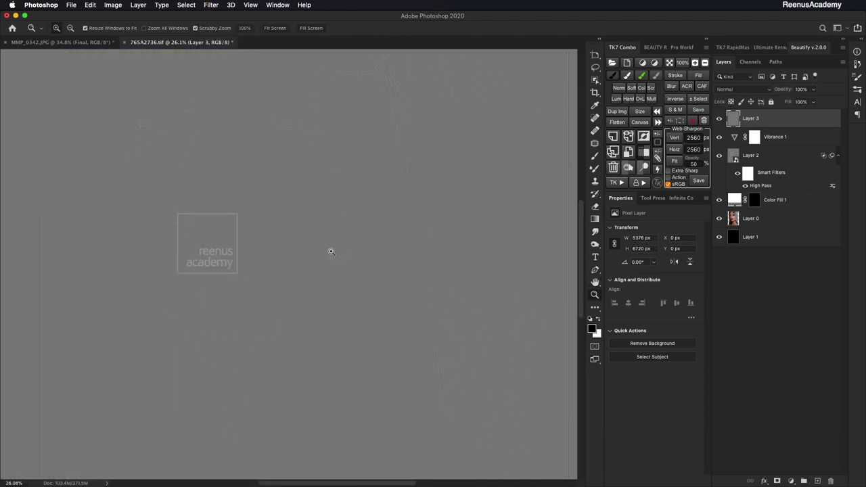
# Set the sharpening layer's blend mode to Linear Light and its opacity to 55%
pyautogui.click(735, 88)
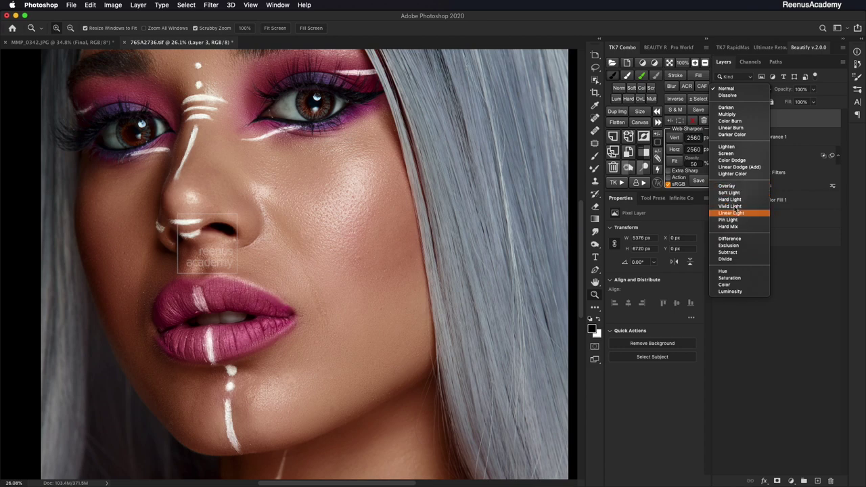
pyautogui.click(733, 213)
pyautogui.moveTo(323, 211); pyautogui.dragTo(367, 216)
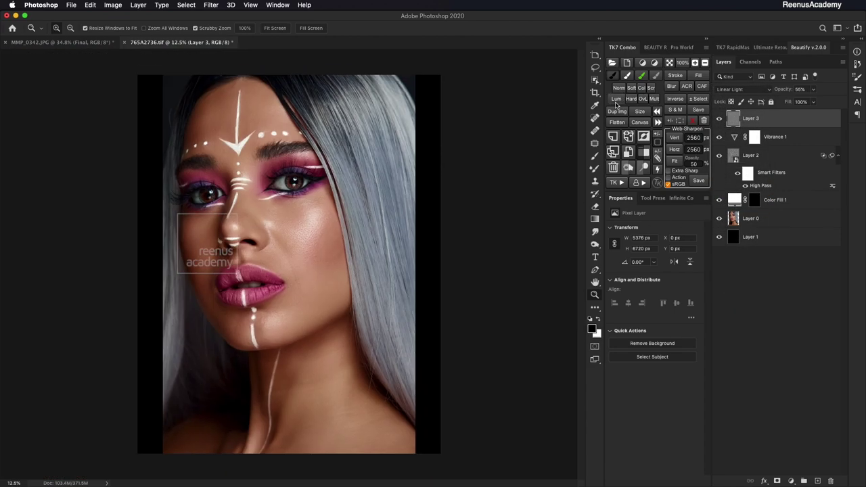
# Stamp all visible layers into a new top layer and duplicate that layer into a new document
pyautogui.click(616, 99)
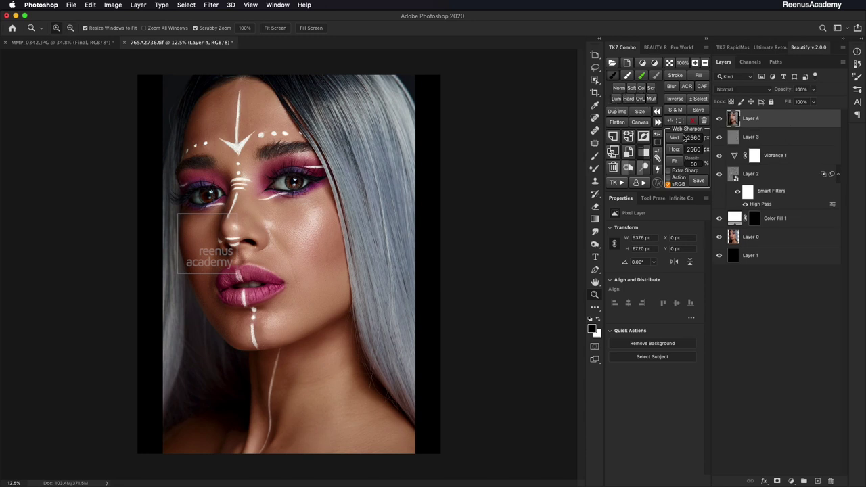
pyautogui.rightClick(760, 125)
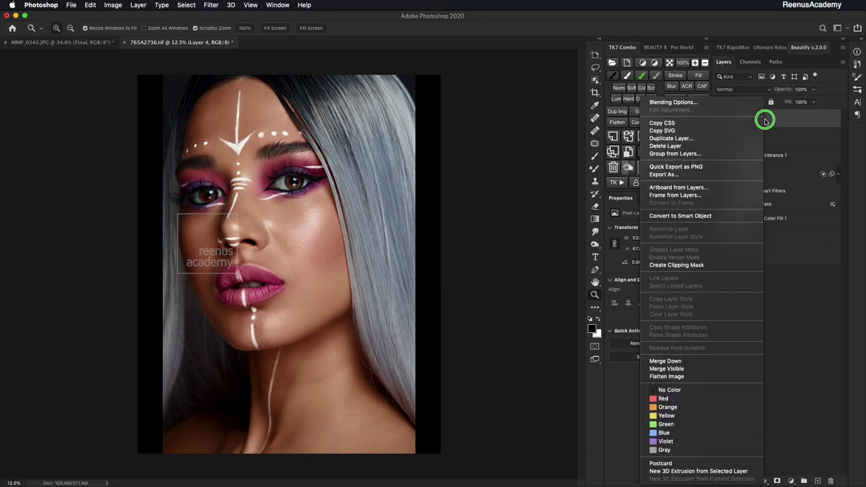
pyautogui.click(690, 140)
pyautogui.click(431, 248)
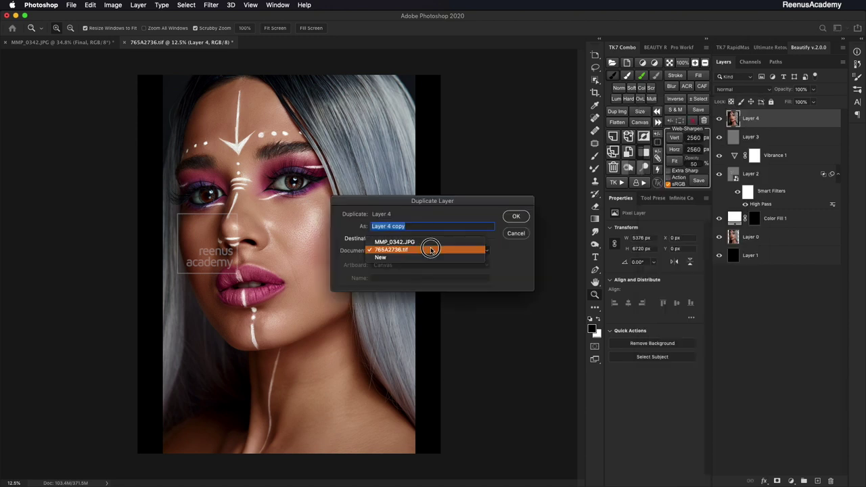
pyautogui.click(425, 258)
# Resize the new document's image to 1080 x 1350 pixels with Automatic resampling
pyautogui.click(577, 212)
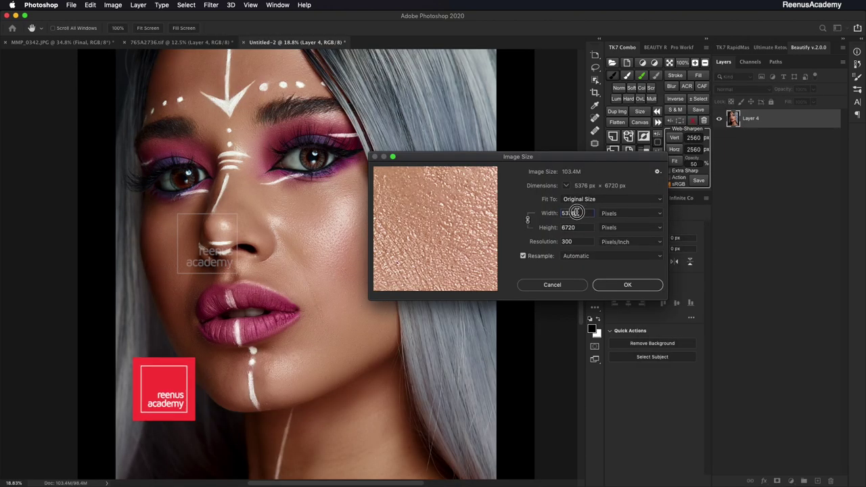
pyautogui.moveTo(576, 213); pyautogui.dragTo(550, 200)
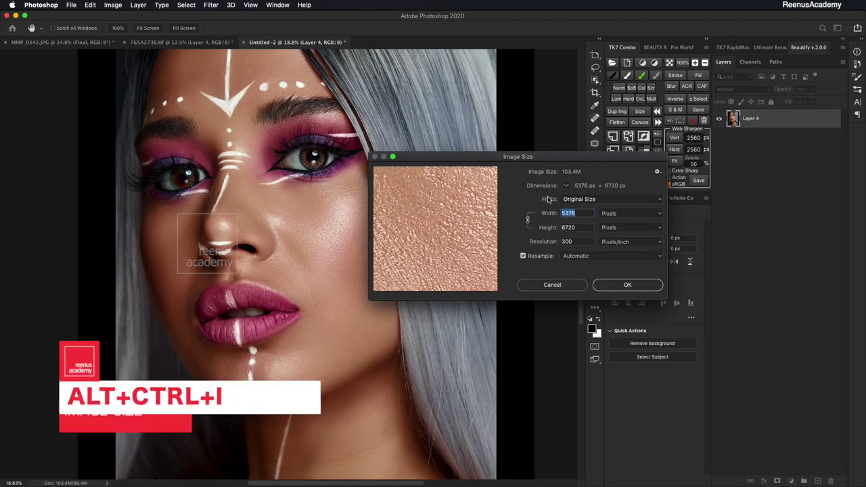
pyautogui.write('1')
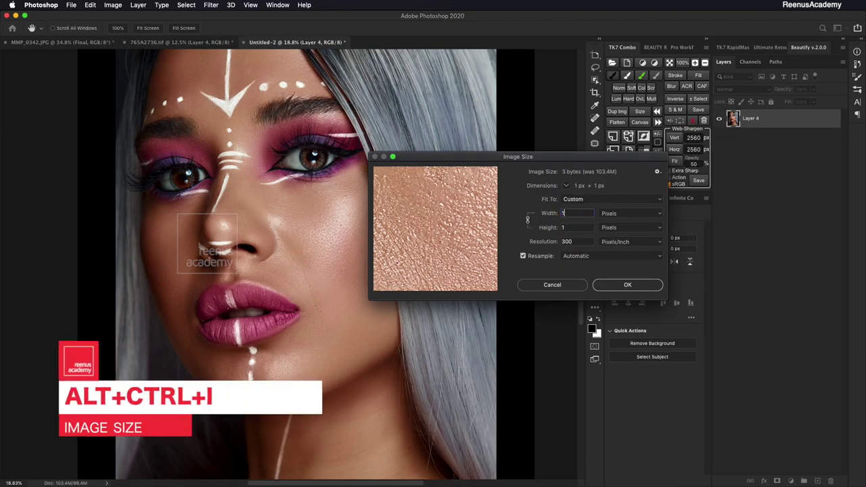
pyautogui.write('080')
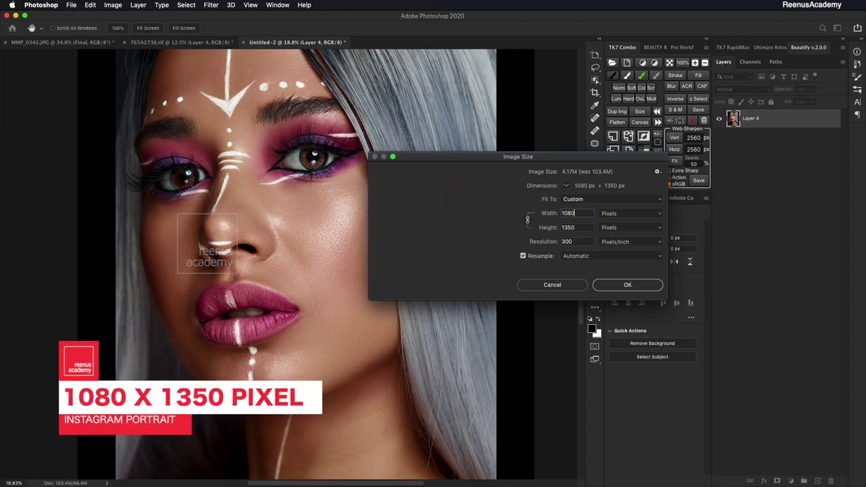
pyautogui.click(596, 255)
pyautogui.click(596, 255)
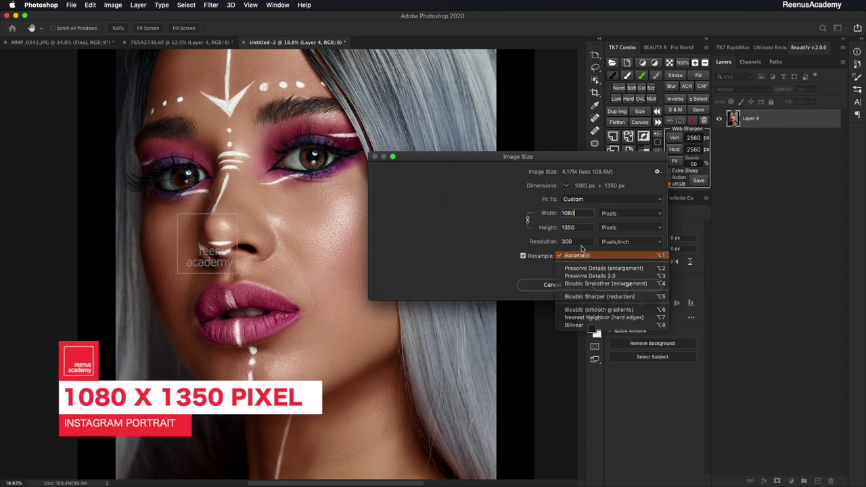
pyautogui.click(627, 285)
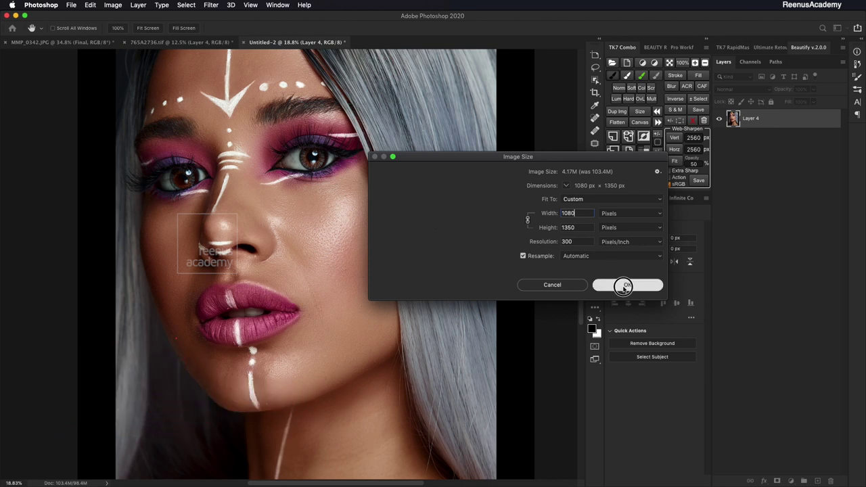
# Duplicate Layer 4 in the resized document and apply a High Pass filter with a 0.6 pixel radius to the copy
pyautogui.press('z')
pyautogui.moveTo(281, 276); pyautogui.dragTo(336, 261)
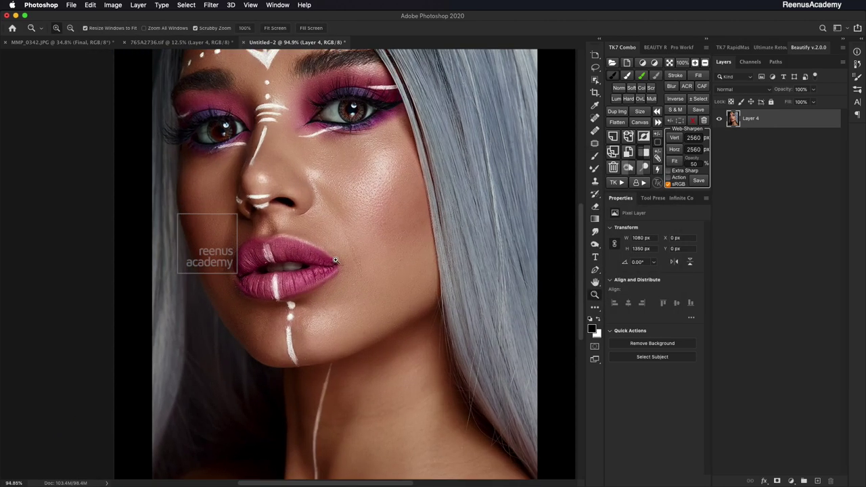
pyautogui.moveTo(296, 180); pyautogui.dragTo(321, 183)
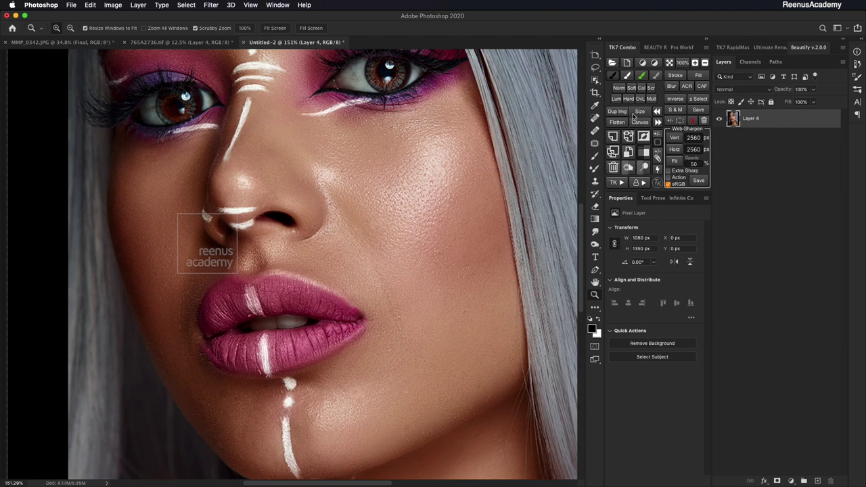
pyautogui.hotkey('ctrl', 'j')
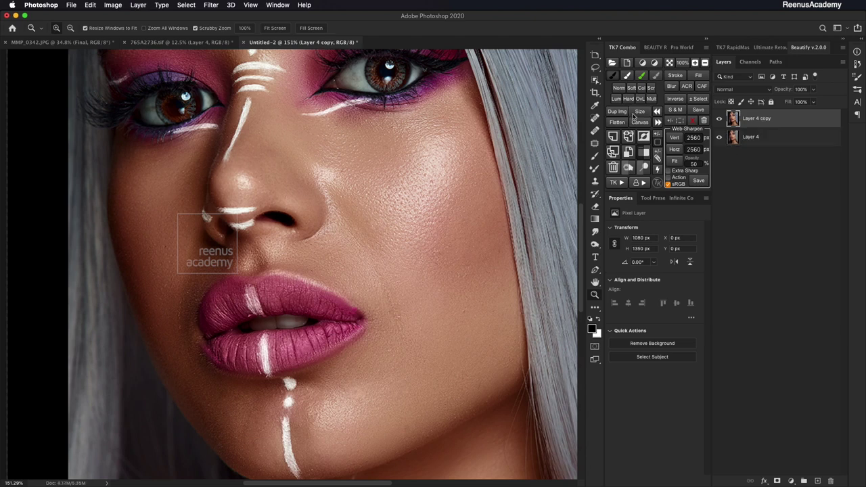
pyautogui.click(211, 5)
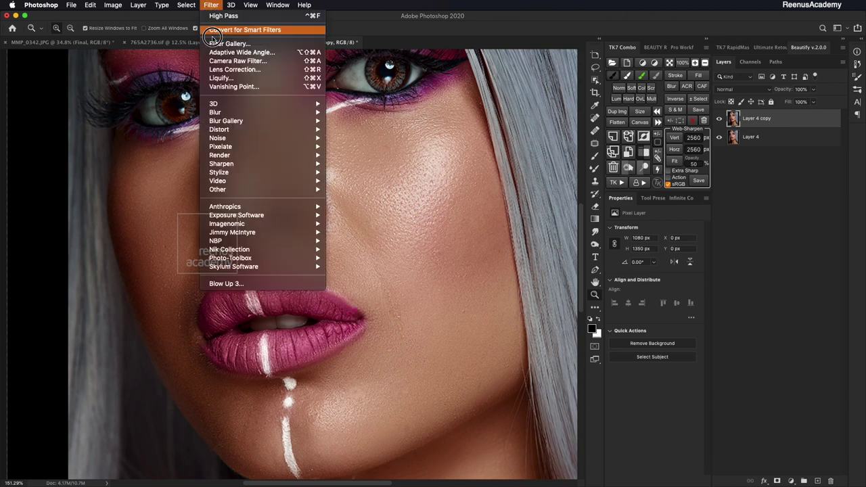
pyautogui.moveTo(227, 192)
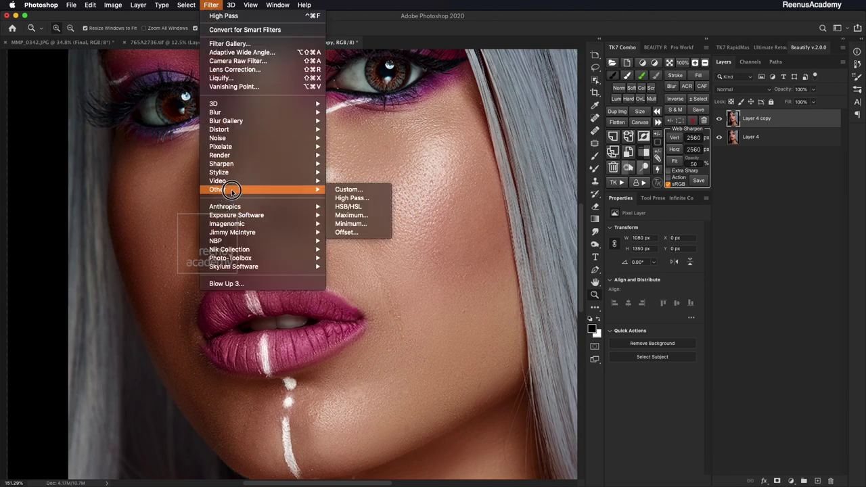
pyautogui.click(366, 199)
pyautogui.moveTo(444, 256); pyautogui.dragTo(441, 258)
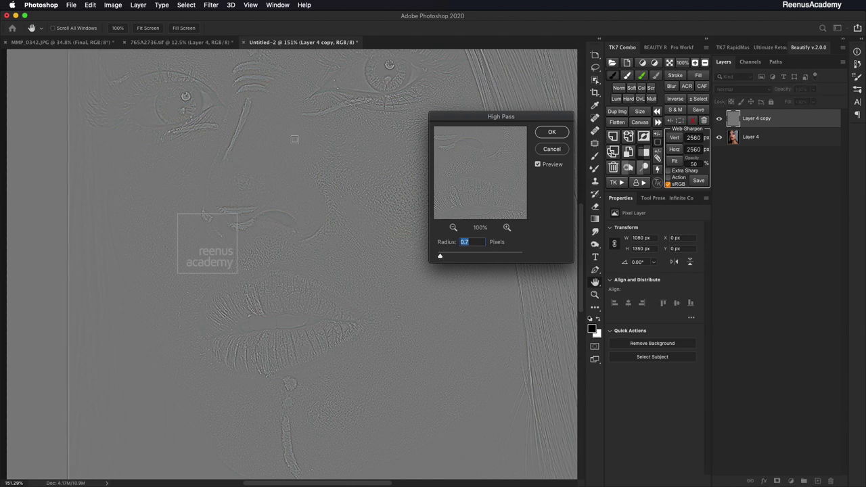
pyautogui.press('super+plus')
pyautogui.press('super+plus')
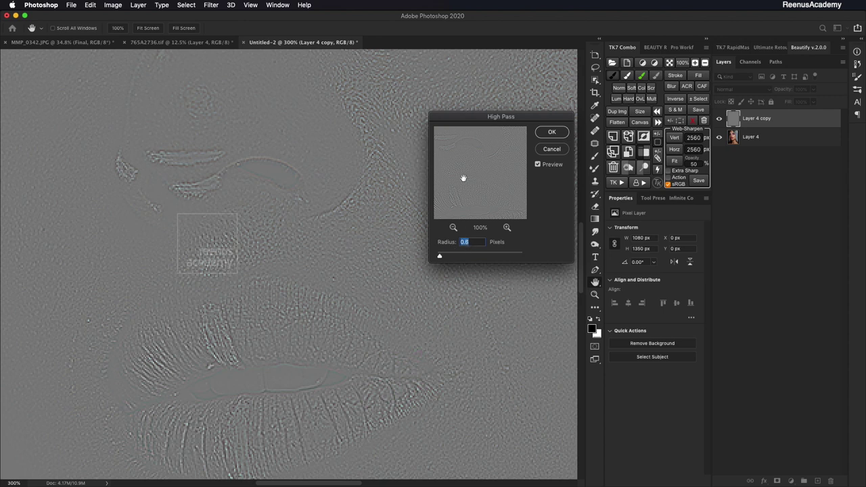
pyautogui.click(559, 136)
# Set the High Pass layer's blend mode to Soft Light
pyautogui.press('z')
pyautogui.moveTo(437, 193); pyautogui.dragTo(744, 100)
pyautogui.click(748, 90)
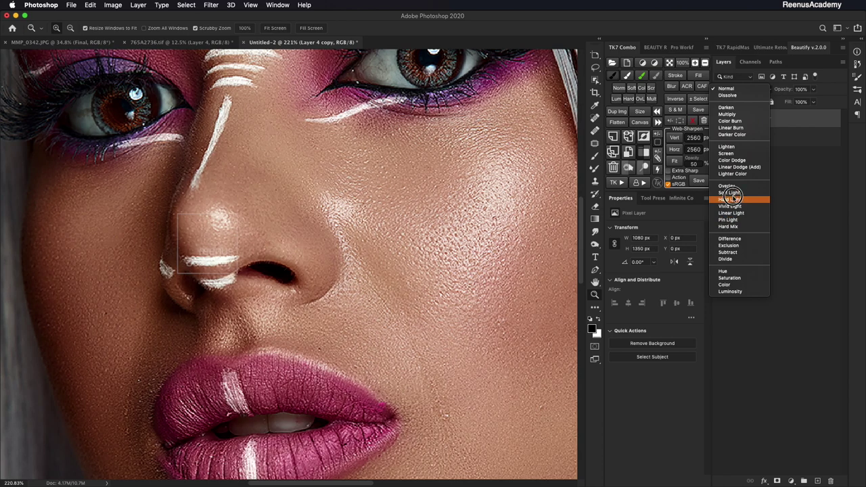
pyautogui.click(730, 193)
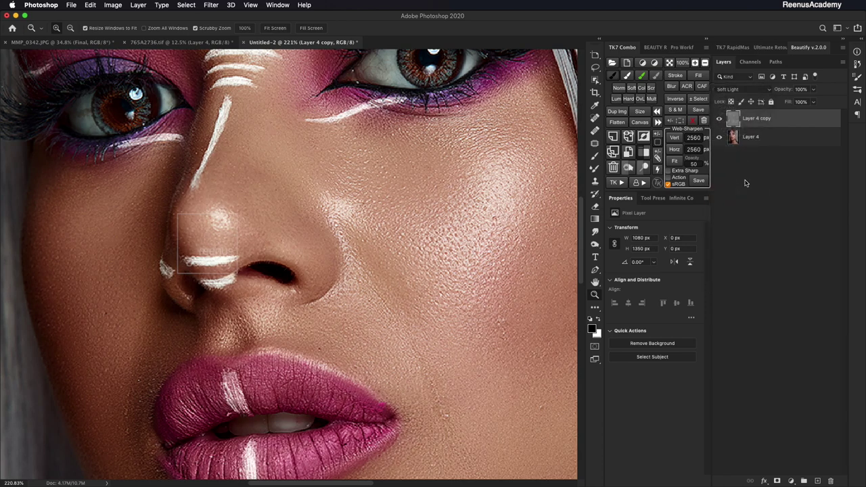
# Compare the face with the Soft Light sharpening layer hidden and shown, and inspect the eyes, skin and lips at different magnifications
pyautogui.click(720, 119)
pyautogui.click(719, 118)
pyautogui.click(720, 119)
pyautogui.click(720, 119)
pyautogui.moveTo(338, 274); pyautogui.dragTo(296, 253)
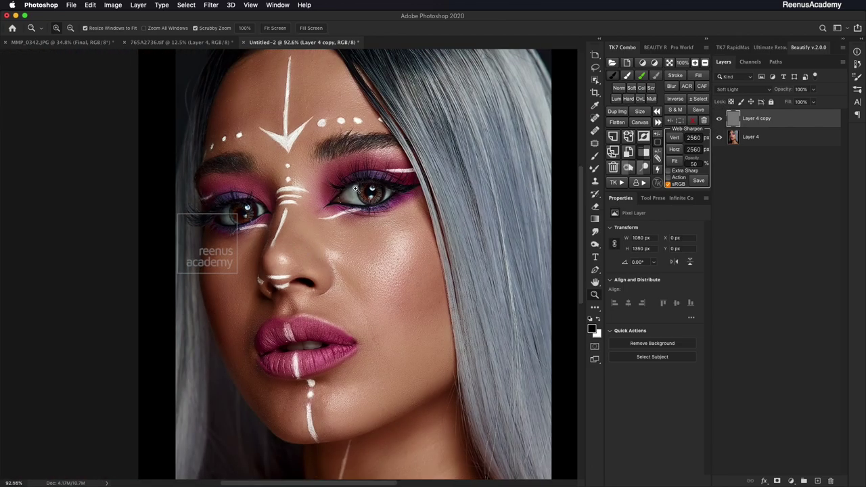
pyautogui.moveTo(357, 190)
pyautogui.mouseDown()
pyautogui.moveTo(389, 201)
pyautogui.moveTo(357, 173)
pyautogui.mouseUp()
pyautogui.moveTo(245, 143); pyautogui.dragTo(279, 158)
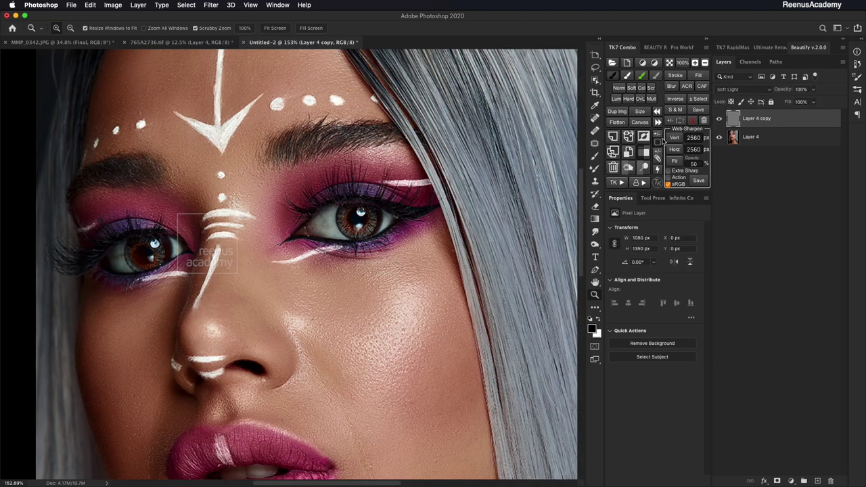
pyautogui.moveTo(280, 213); pyautogui.dragTo(284, 257)
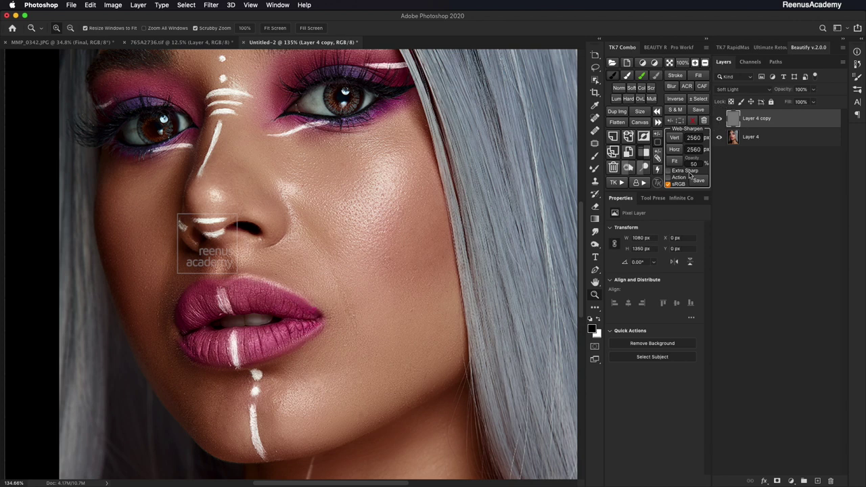
# Try duplicating the Soft Light sharpening layer to strengthen the effect, and undo the duplication
pyautogui.press('super+j')
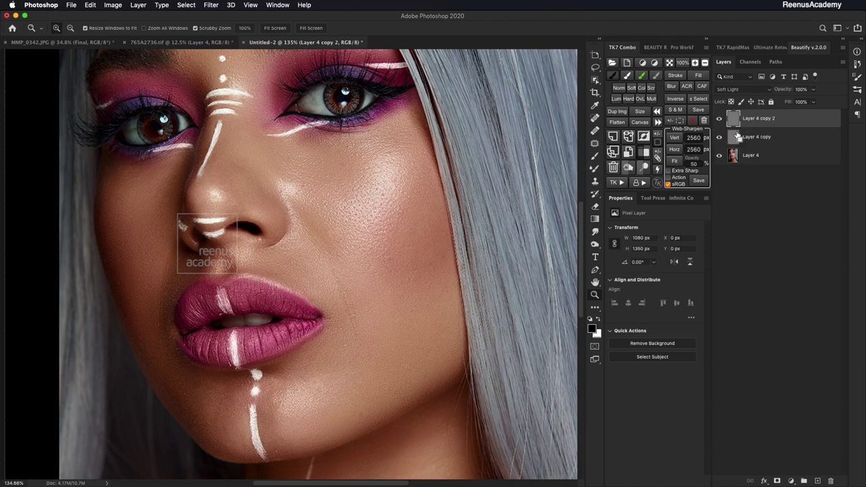
pyautogui.press('super+z')
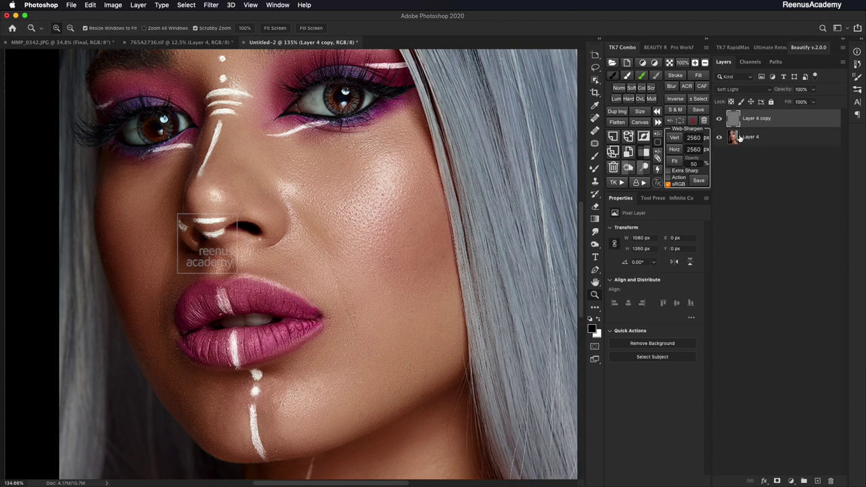
pyautogui.moveTo(814, 94)
pyautogui.mouseDown()
pyautogui.moveTo(794, 100)
pyautogui.moveTo(816, 100)
pyautogui.mouseUp()
pyautogui.click(770, 197)
pyautogui.moveTo(317, 199); pyautogui.dragTo(303, 191)
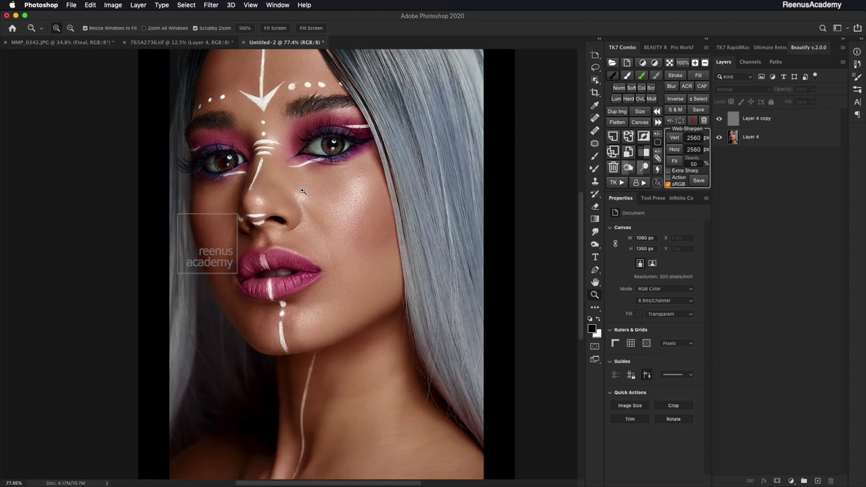
# Set up an Export As of the resized document in JPG format with Bicubic Smoother resampling
pyautogui.click(71, 5)
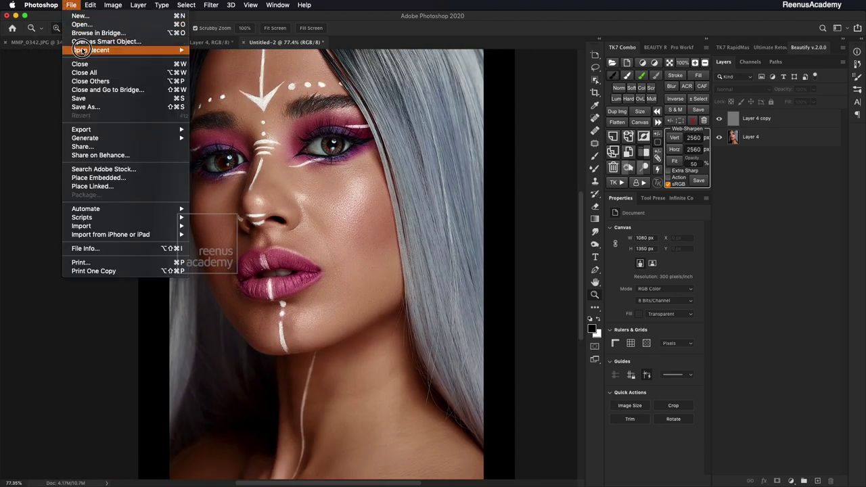
pyautogui.moveTo(122, 130)
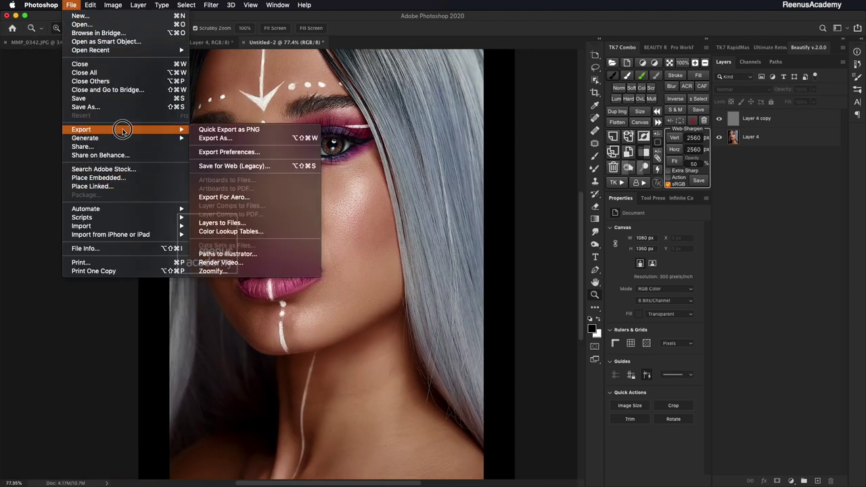
pyautogui.click(245, 140)
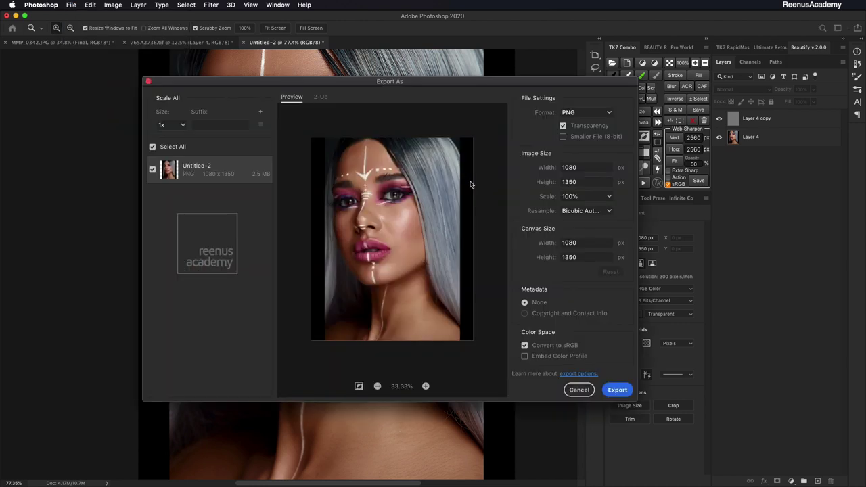
pyautogui.click(588, 113)
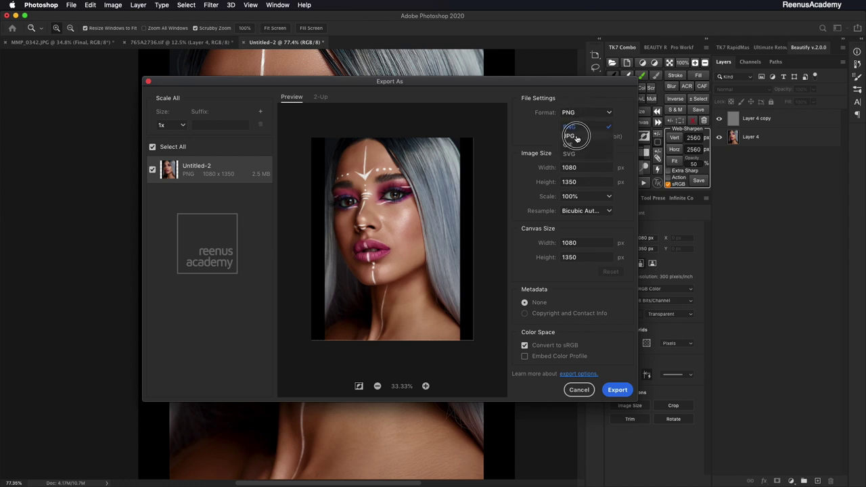
pyautogui.click(580, 136)
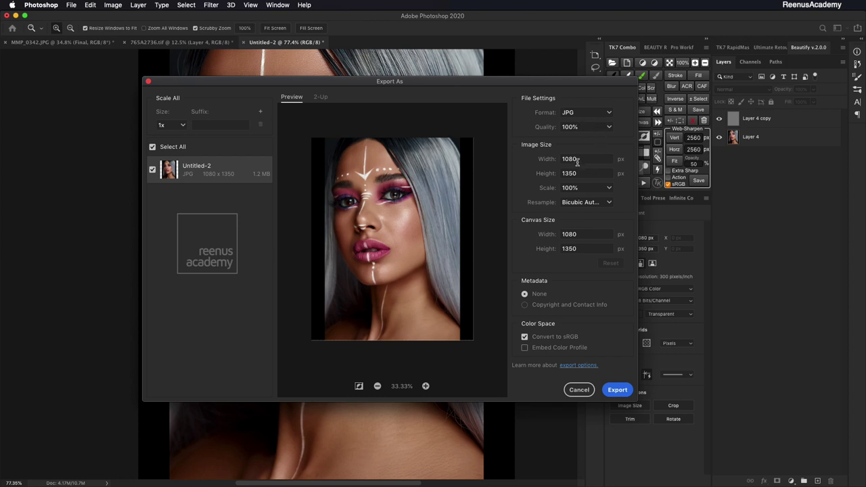
pyautogui.click(599, 204)
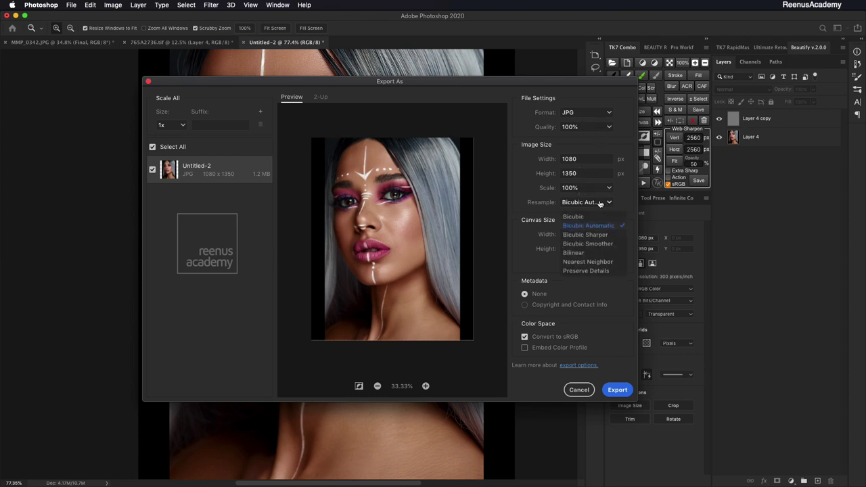
pyautogui.click(595, 244)
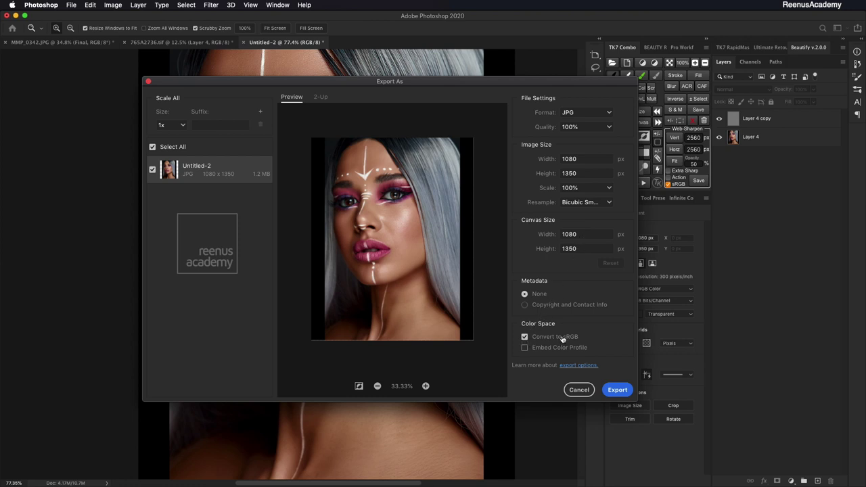
# Export the JPG as "IG new" into a new "IG" folder inside Dropbox
pyautogui.click(617, 390)
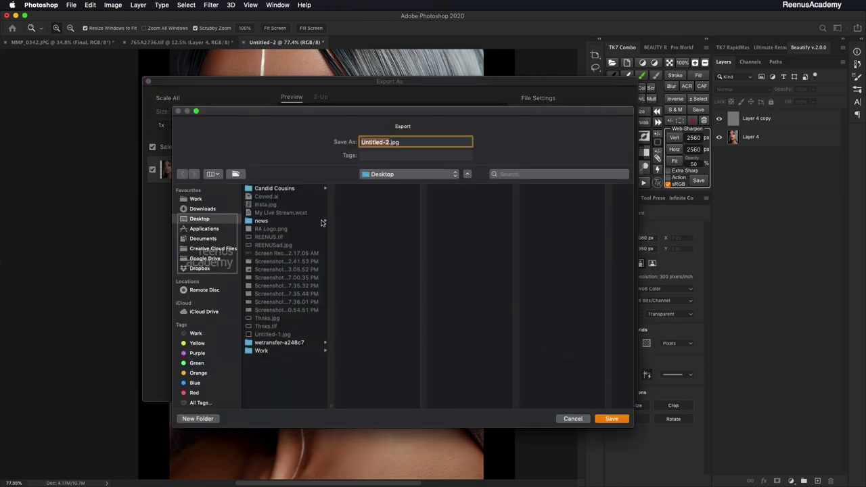
pyautogui.click(212, 269)
pyautogui.click(299, 304)
pyautogui.press('super+shift+n')
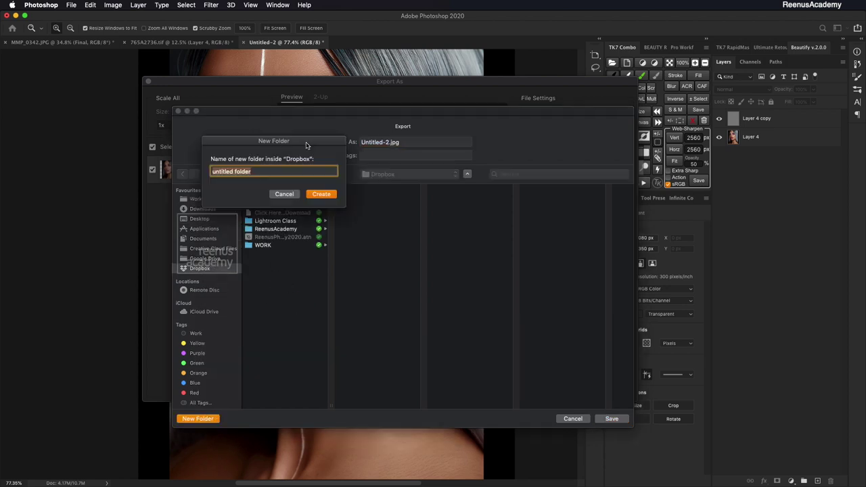
pyautogui.write('IG')
pyautogui.press('Return')
pyautogui.write('IG new')
pyautogui.press('Return')
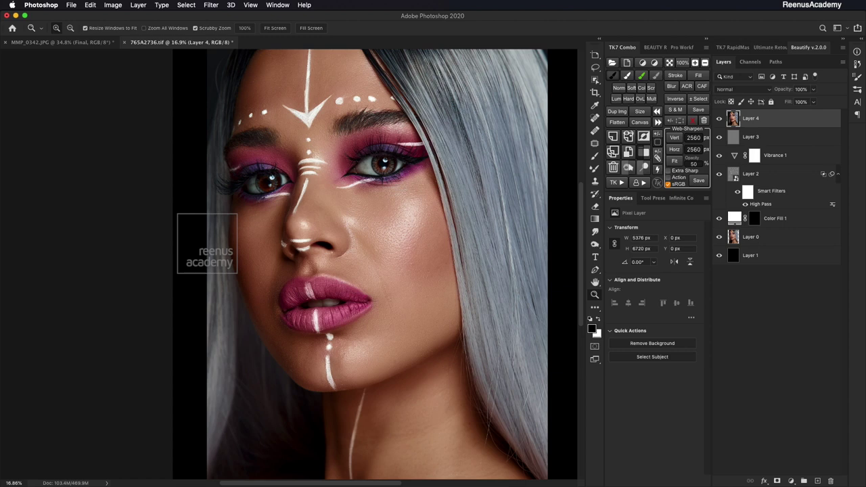
# Switch to the MMP_0342.JPG document and take a closer look at the portrait
pyautogui.hotkey('ctrl', 'Tab')
pyautogui.moveTo(390, 364); pyautogui.dragTo(413, 364)
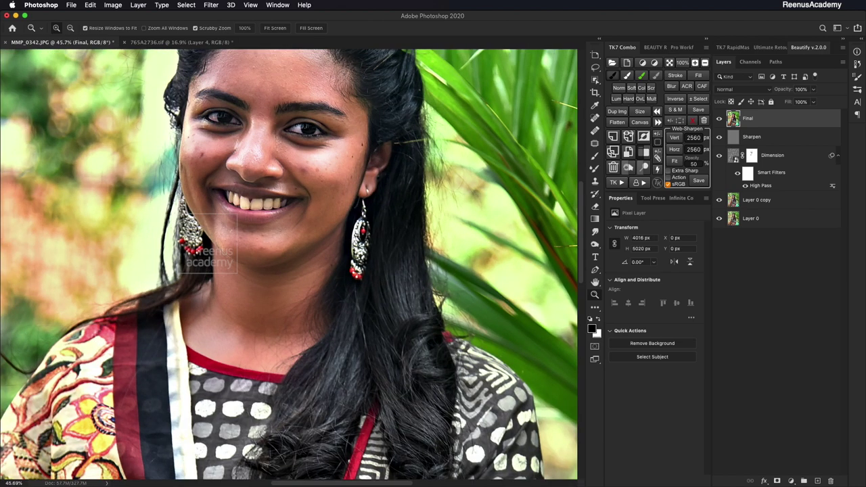